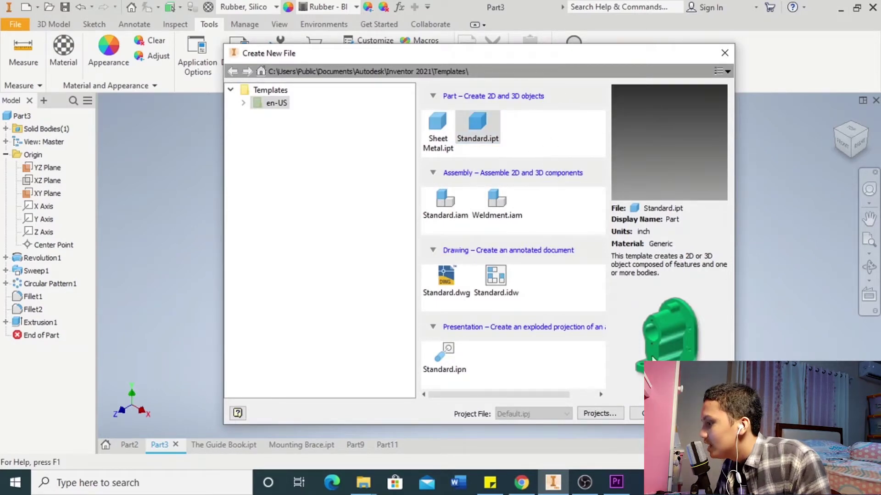
Step: Create a new part from the Standard.ipt template and set its length unit to millimeter in the document settings
left_click(638, 414)
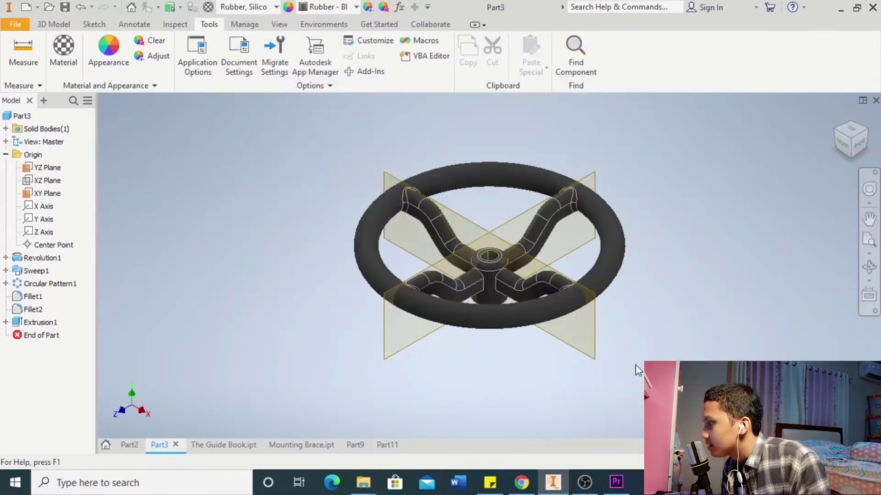
left_click(208, 25)
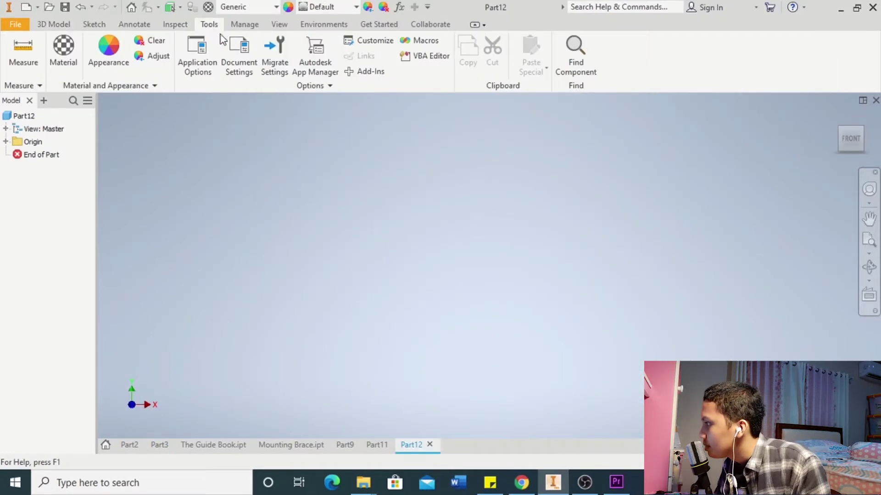
left_click(239, 59)
left_click(325, 70)
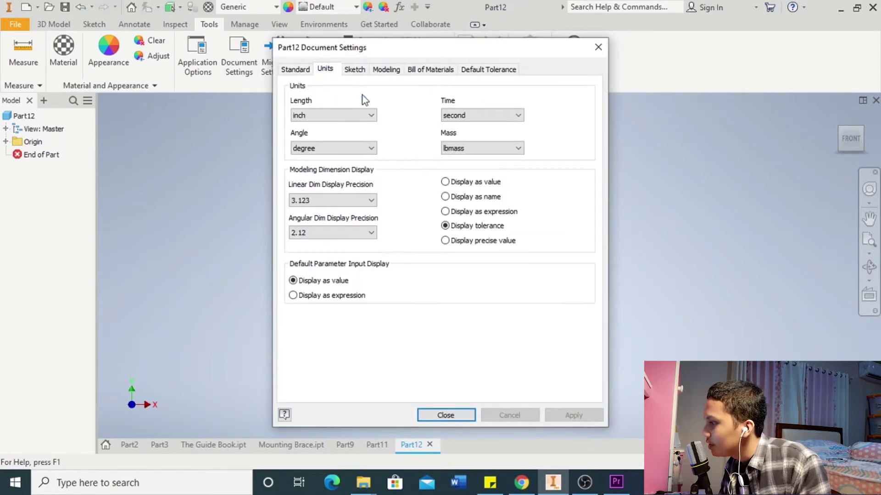
left_click(363, 116)
left_click(329, 152)
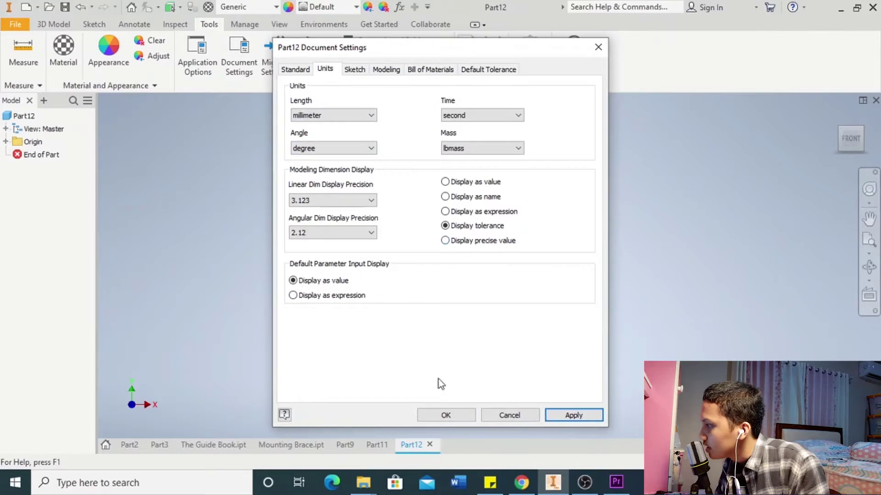
left_click(574, 415)
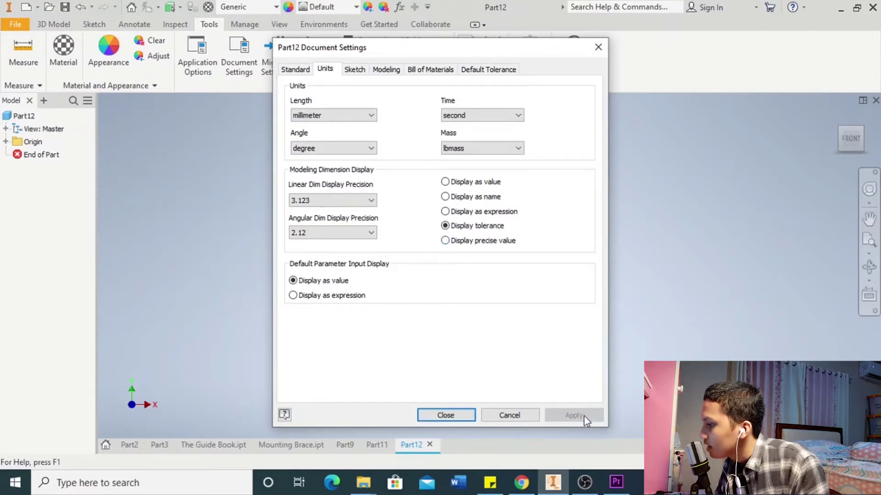
left_click(456, 415)
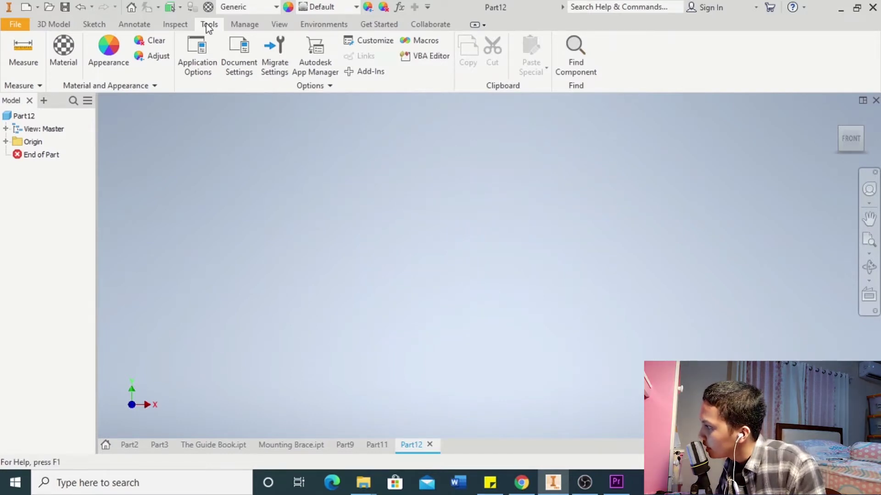
left_click(25, 10)
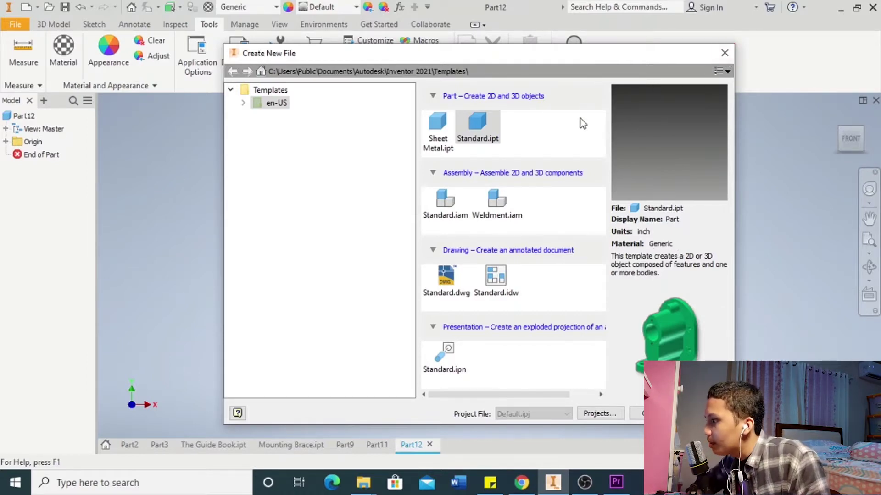
left_click(729, 54)
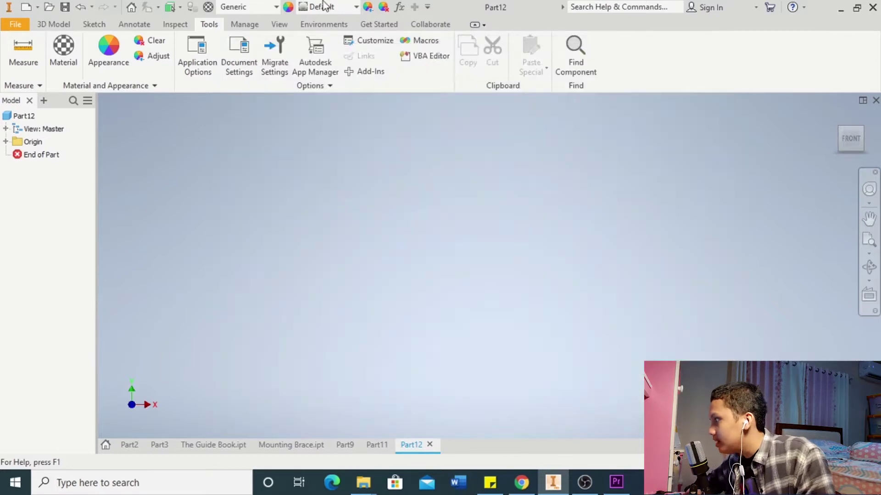
Step: Expand the Origin folder and start a new 2D sketch on the YZ plane
left_click(94, 24)
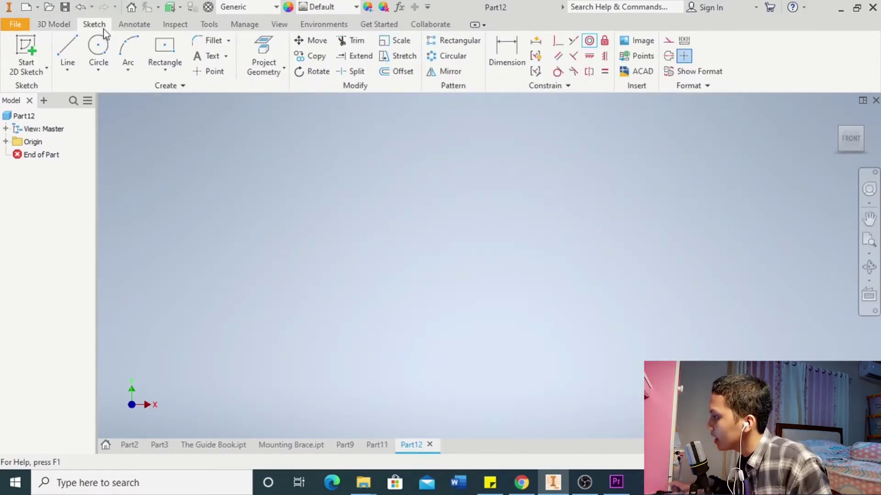
left_click(128, 65)
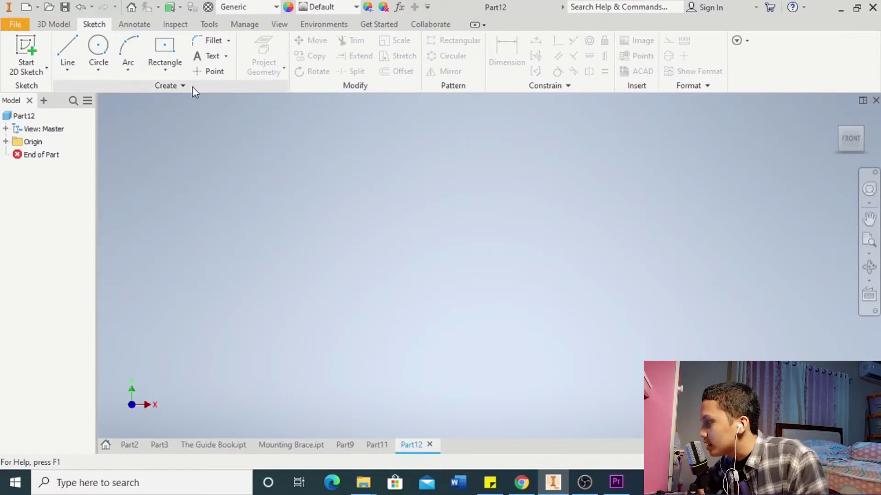
left_click(5, 142)
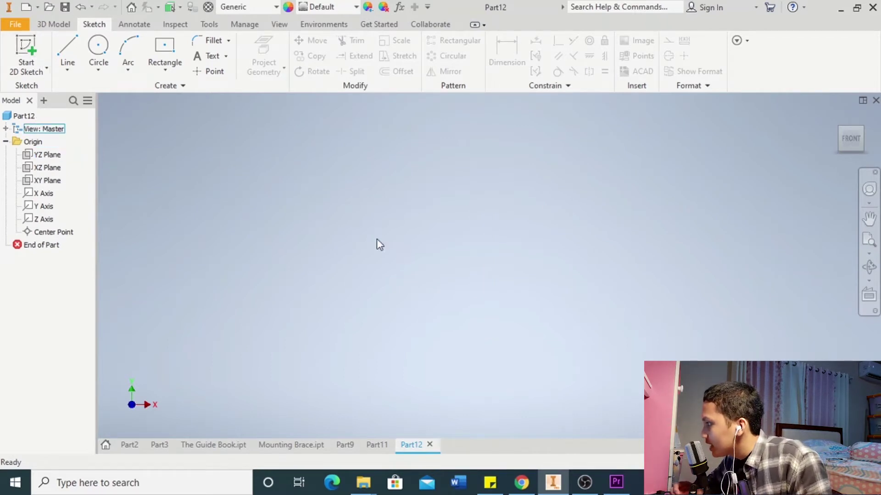
key("s")
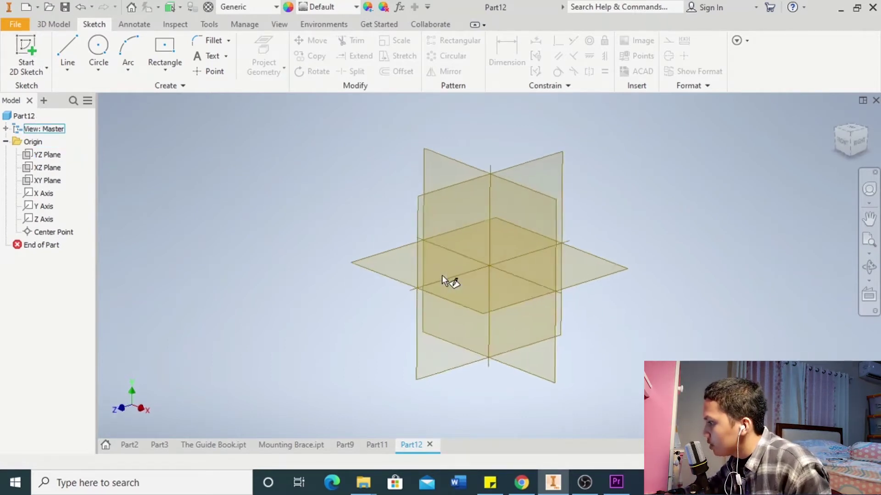
left_click(417, 213)
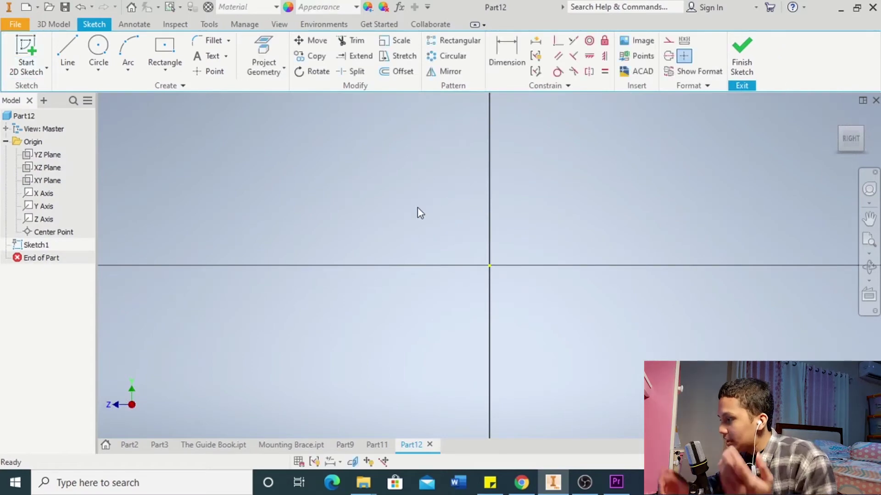
Step: Draw a two-point rectangle from the origin, 15 mm wide and 40 mm high, extending up along the vertical axis
left_click(165, 68)
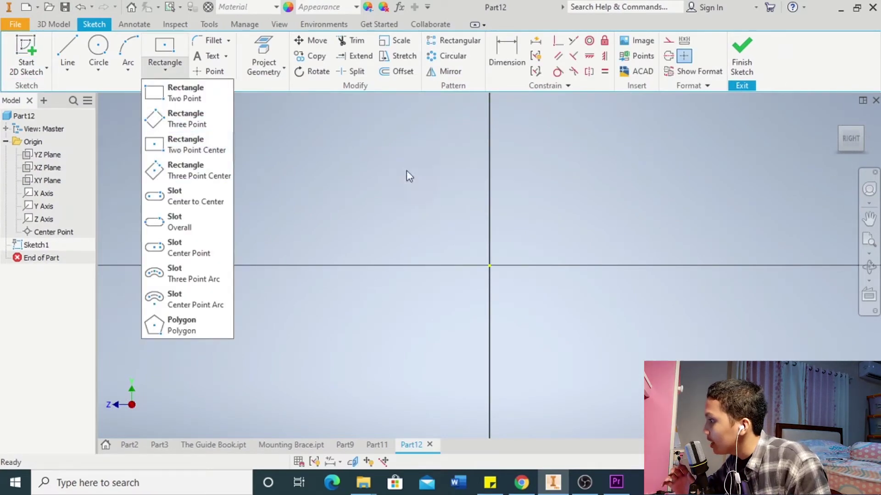
left_click(184, 93)
mouse_move(678, 189)
middle_mouse_down()
mouse_move(546, 252)
mouse_move(448, 275)
middle_mouse_up()
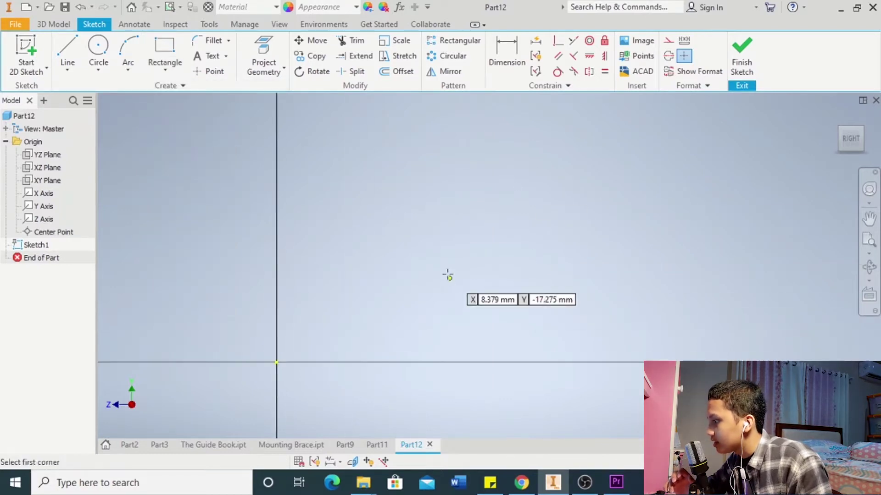
left_click(276, 363)
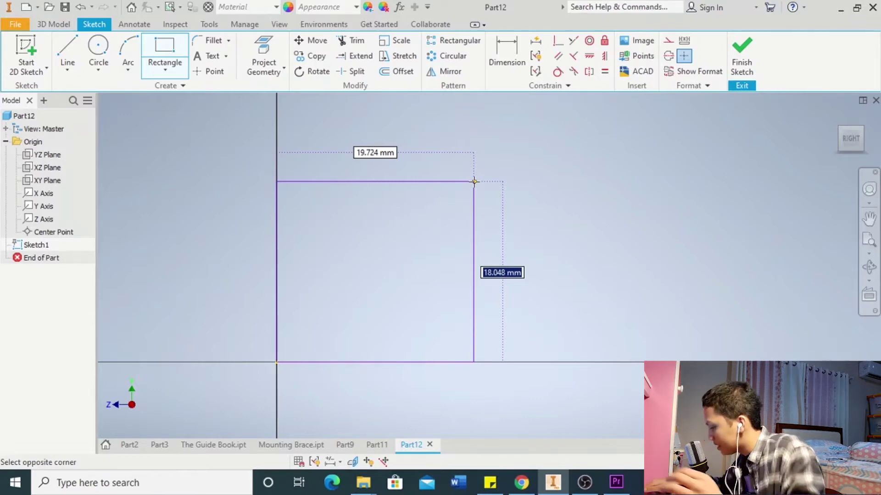
type("40")
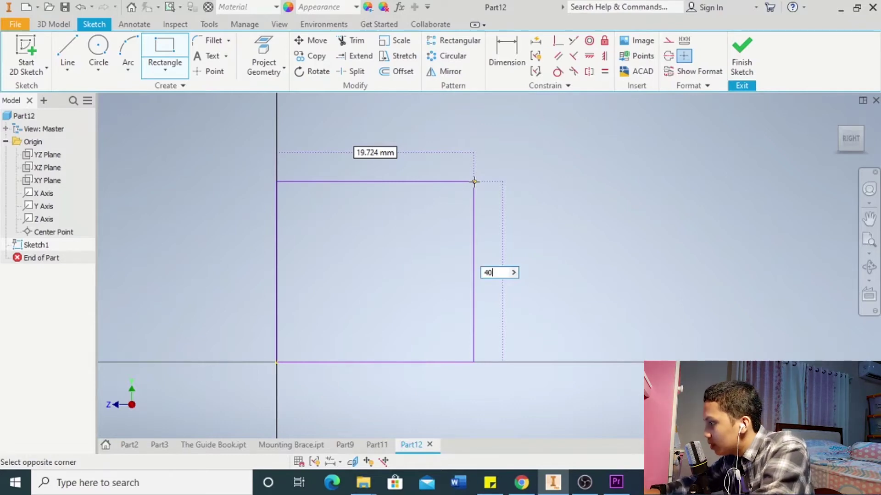
key("Tab")
type("1")
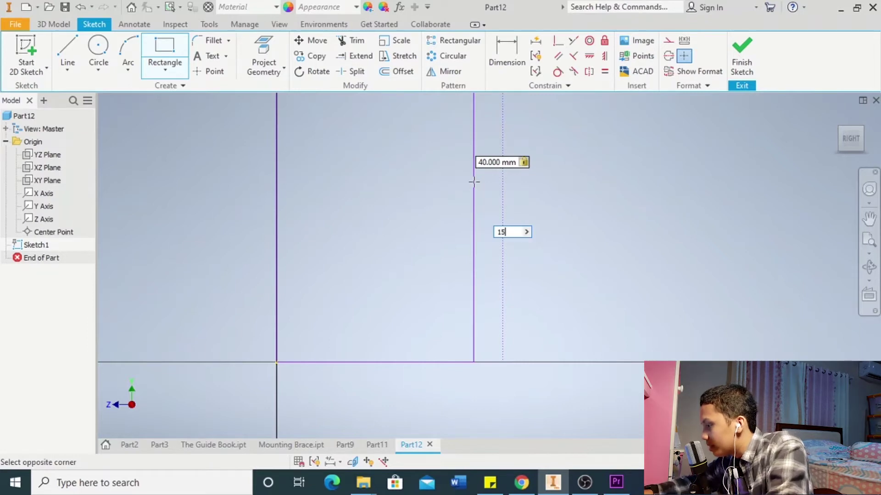
type("5")
key("Return")
middle_click_drag(558, 163, 487, 268)
scroll(490, 259, "down", 3)
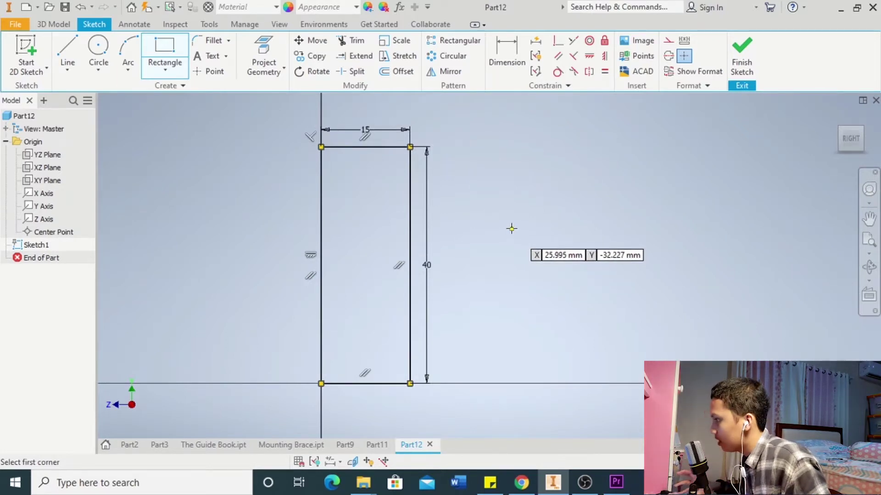
Step: Draw a center-point circle with a 20 mm diameter beyond the rectangle, on the side away from the vertical axis
left_click(98, 73)
left_click(114, 94)
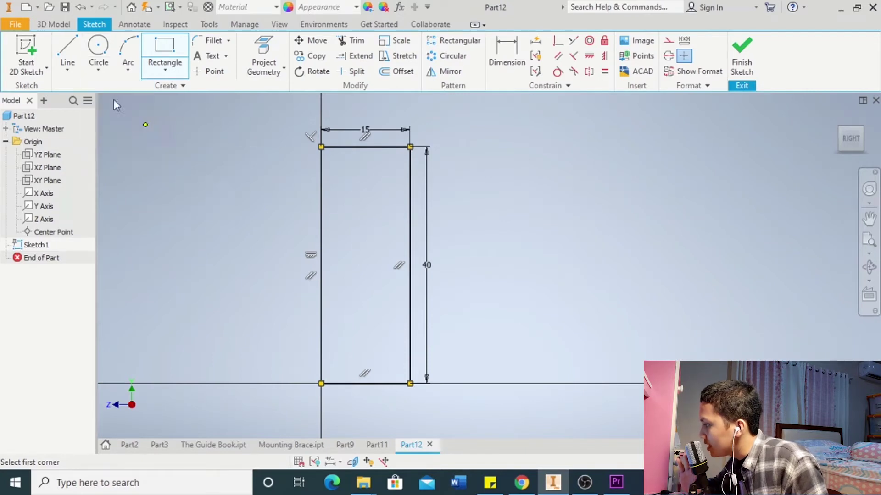
left_click(668, 134)
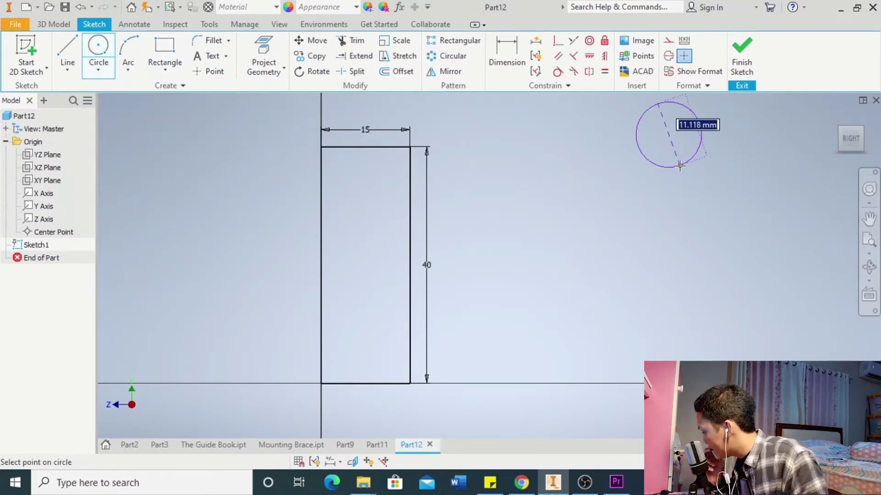
type("20")
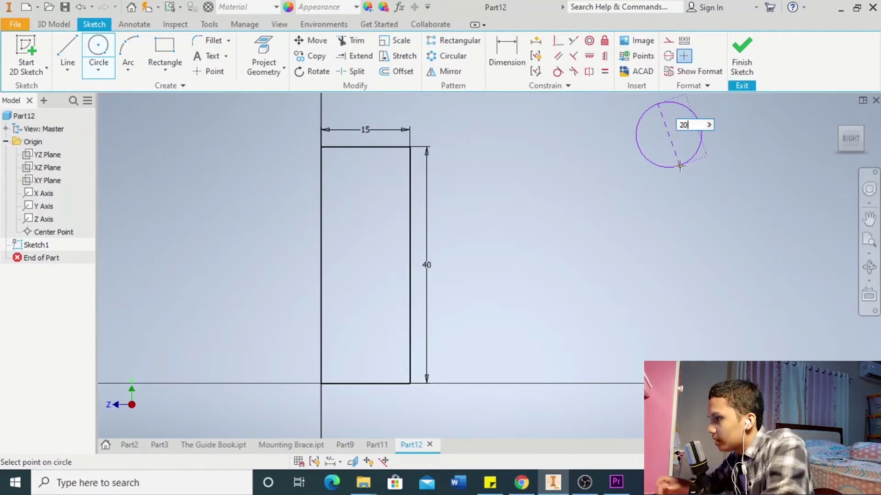
key("Tab")
key("Return")
scroll(722, 220, "down", 3)
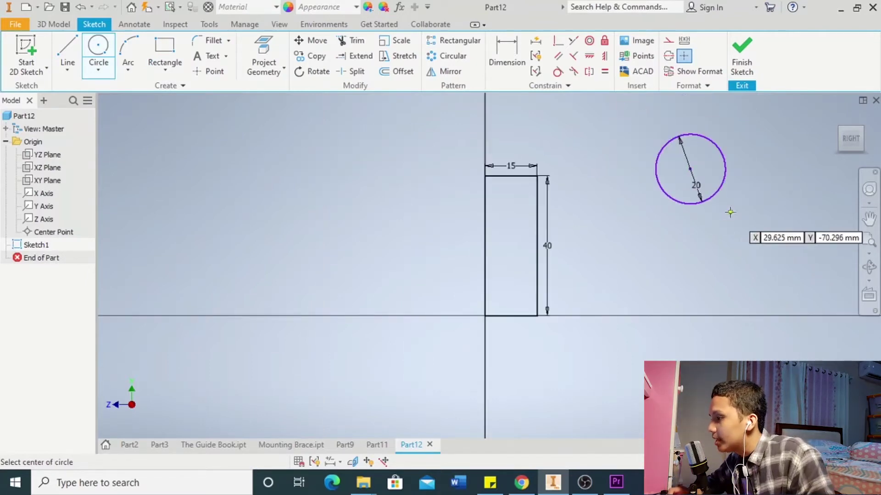
middle_click_drag(729, 212, 580, 263)
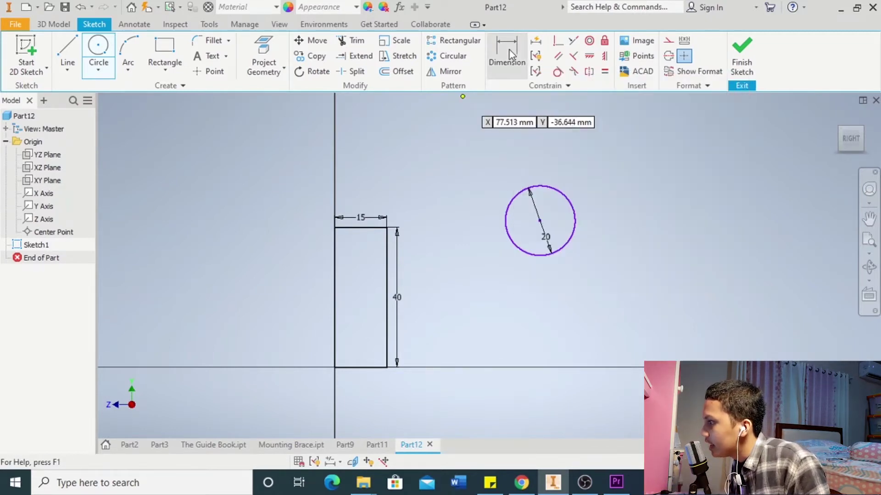
Step: Dimension the horizontal distance from the rectangle's edge on the vertical axis to the circle's center as 100 mm
left_click(516, 79)
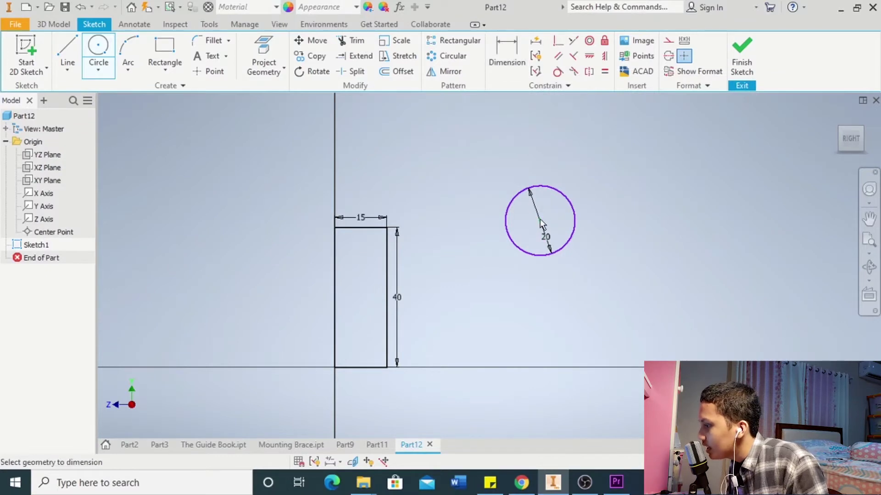
left_click(334, 269)
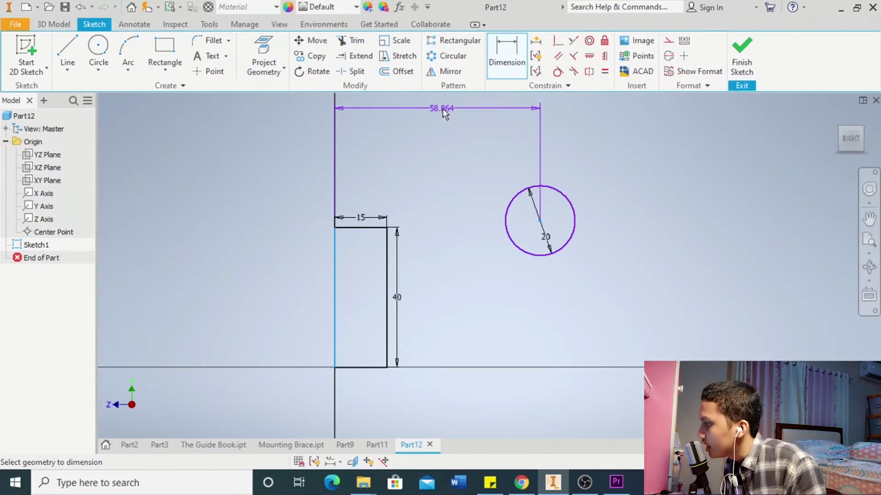
left_click(442, 108)
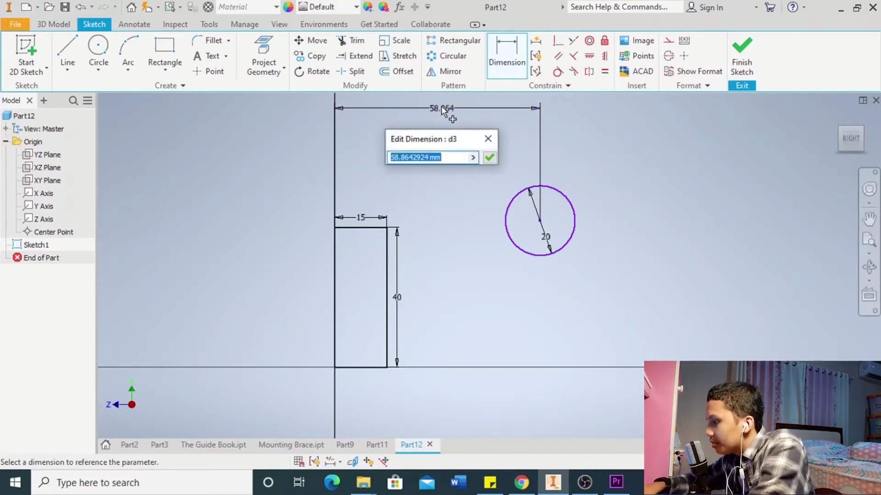
type("100")
key("Return")
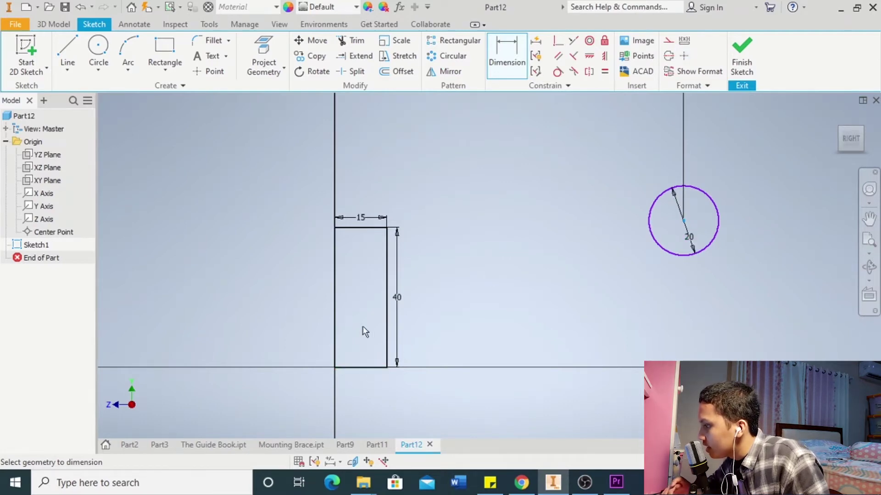
Step: Dimension the vertical distance from the rectangle's bottom edge to the circle's center as 50 mm
left_click(355, 368)
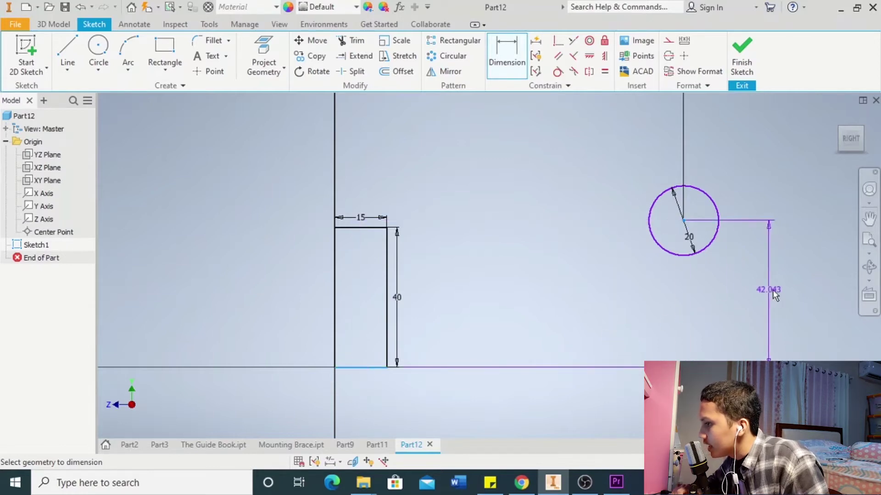
left_click(776, 291)
type("50")
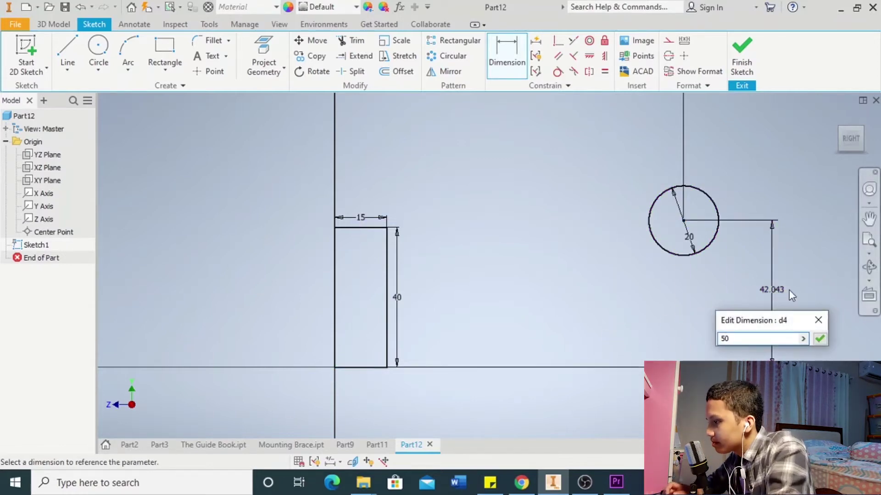
key("Return")
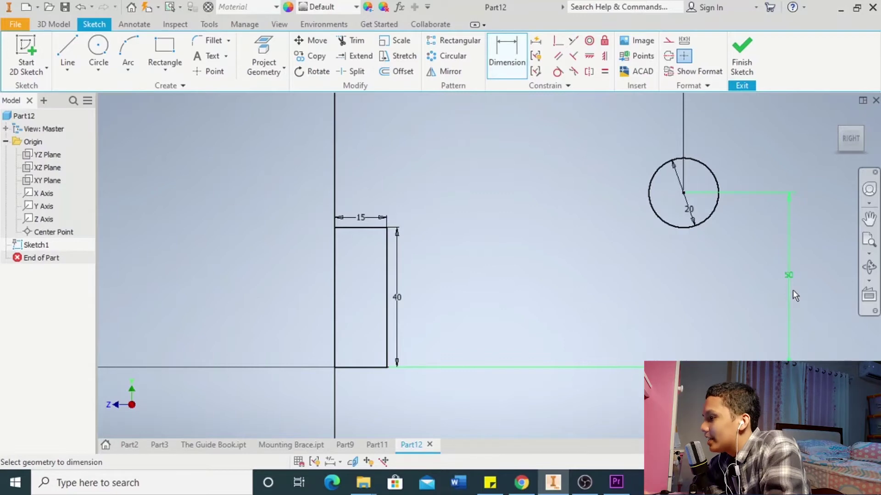
left_click(795, 296)
middle_click_drag(556, 261, 559, 350)
scroll(653, 276, "down", 2)
middle_click_drag(720, 218, 659, 221)
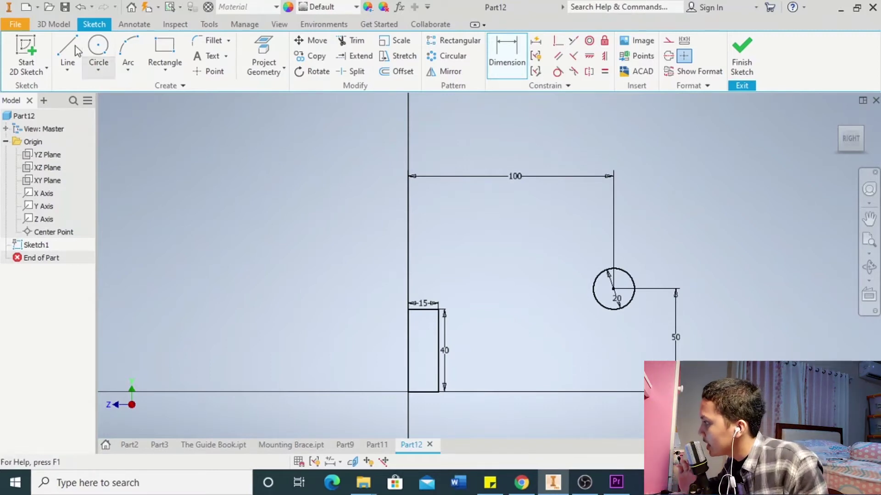
Step: Set up a Revolve using the 20 mm circle and the 15 by 40 mm rectangle as its two profiles
left_click(54, 26)
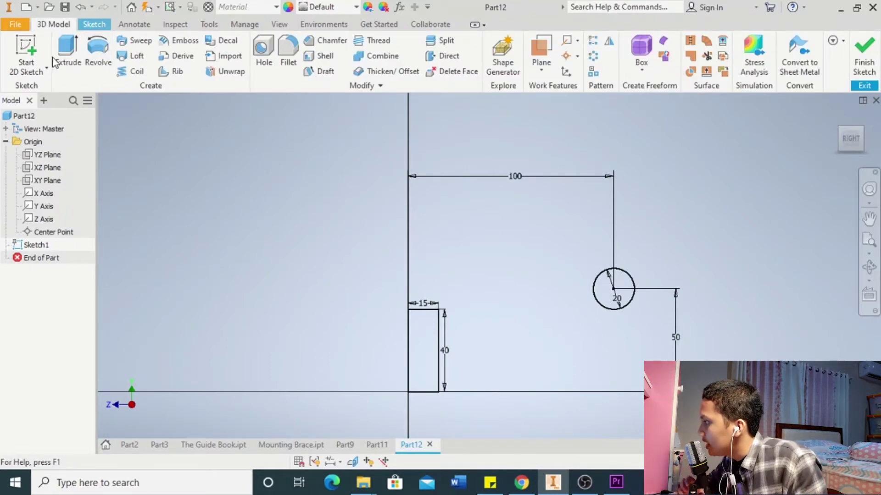
key("d")
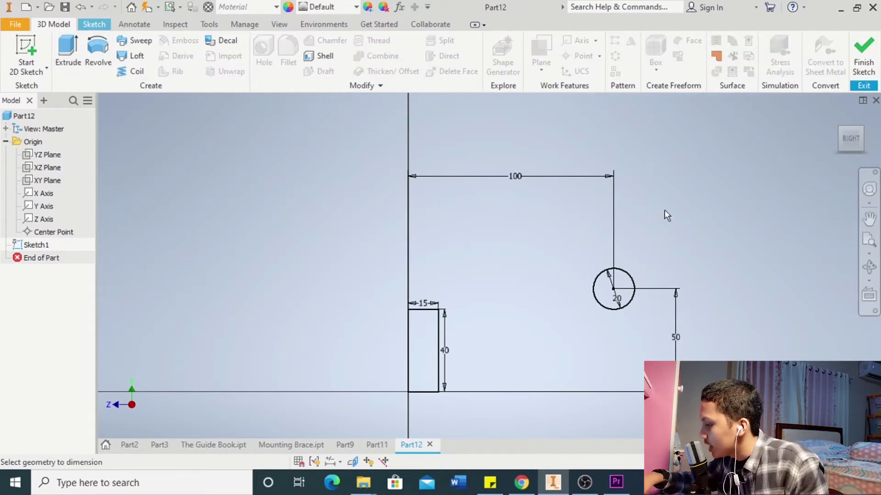
key("r")
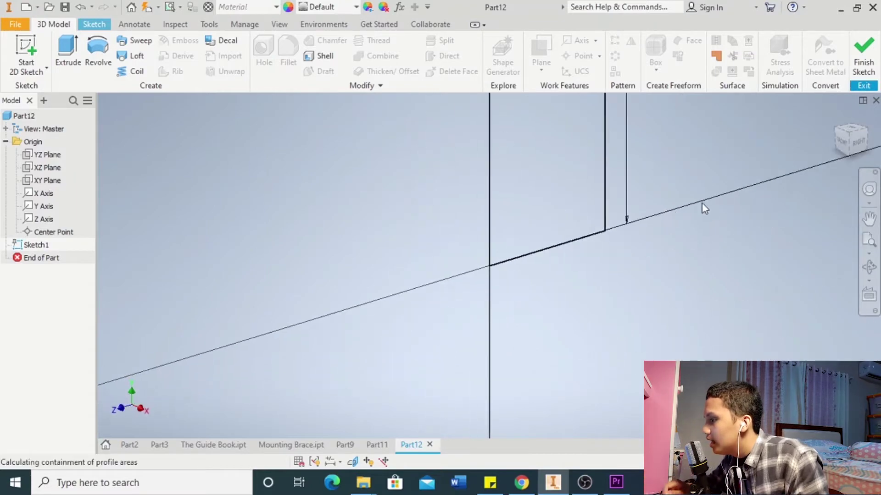
middle_click_drag(753, 182, 444, 315)
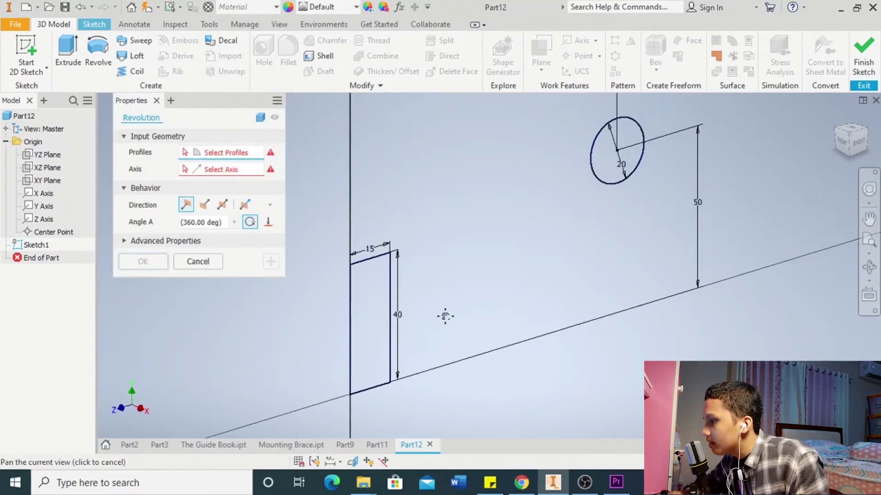
scroll(495, 303, "down", 3)
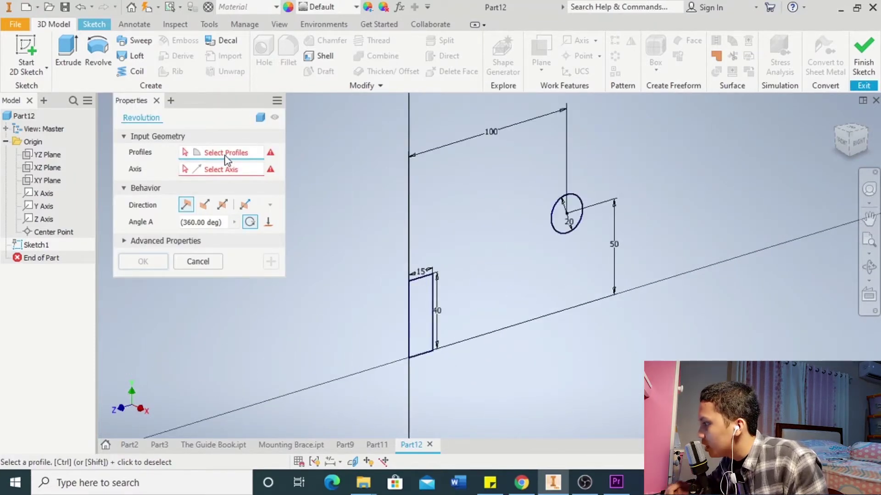
left_click(559, 230)
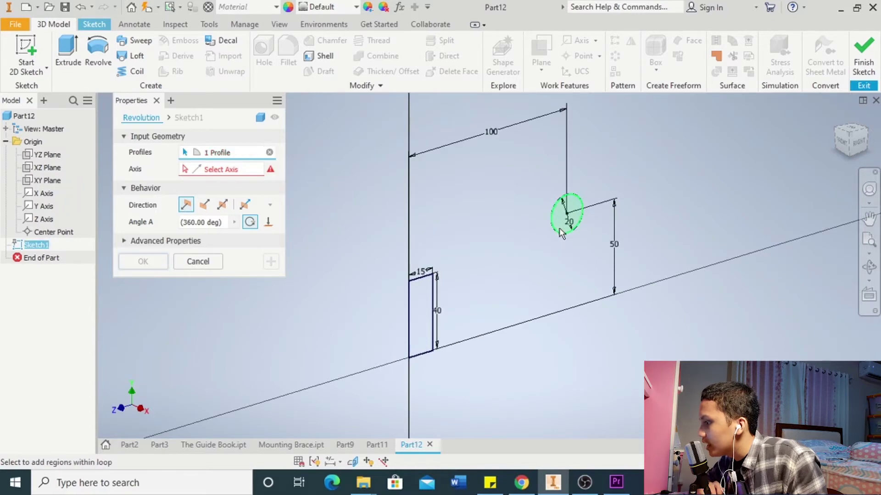
left_click(420, 282)
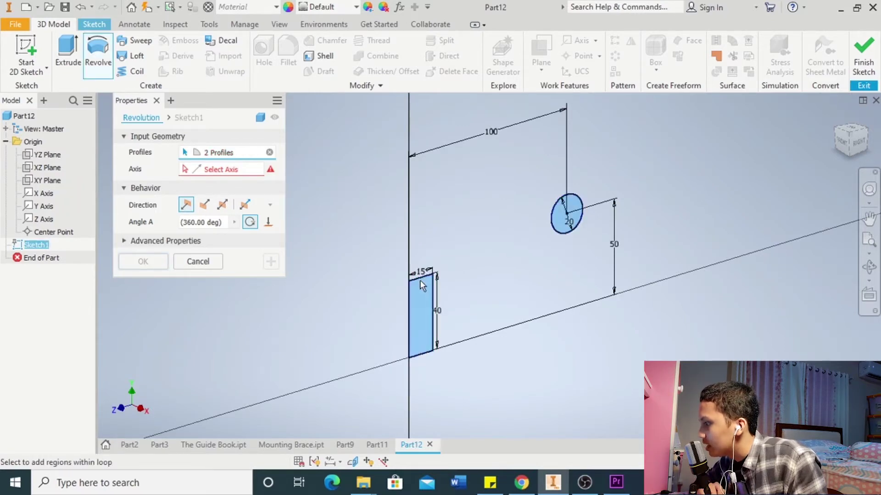
Step: Try the Y axis and the Z axis as the axis of revolution, clearing each selection
left_click(220, 169)
left_click(42, 206)
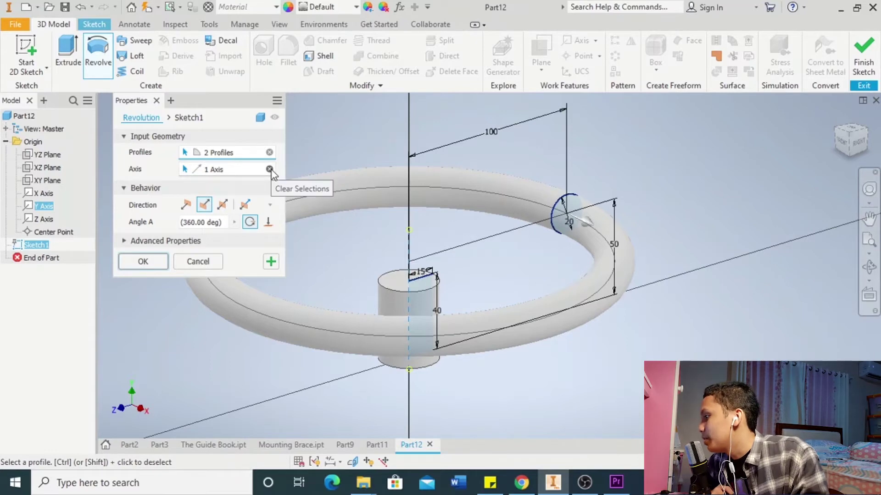
left_click(269, 169)
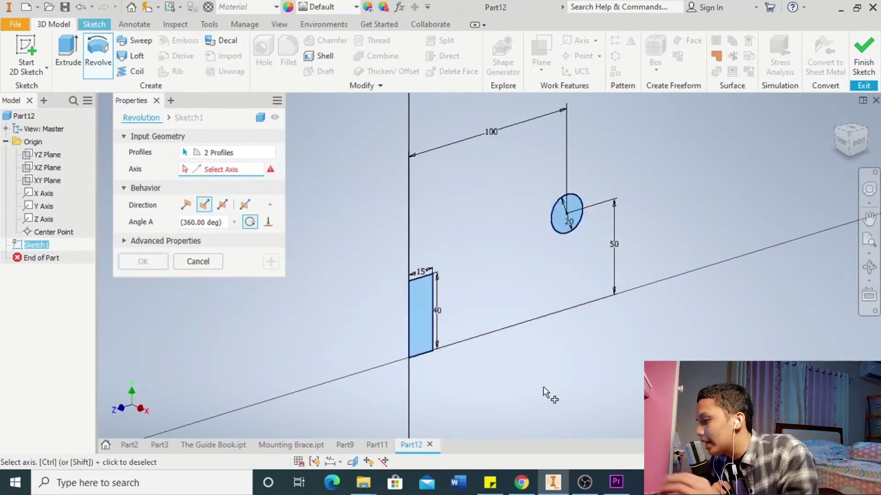
left_click(43, 221)
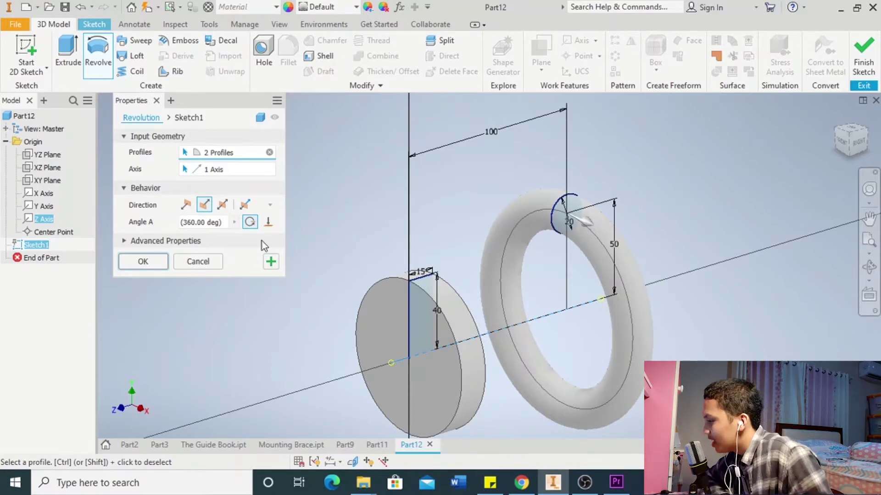
left_click(270, 169)
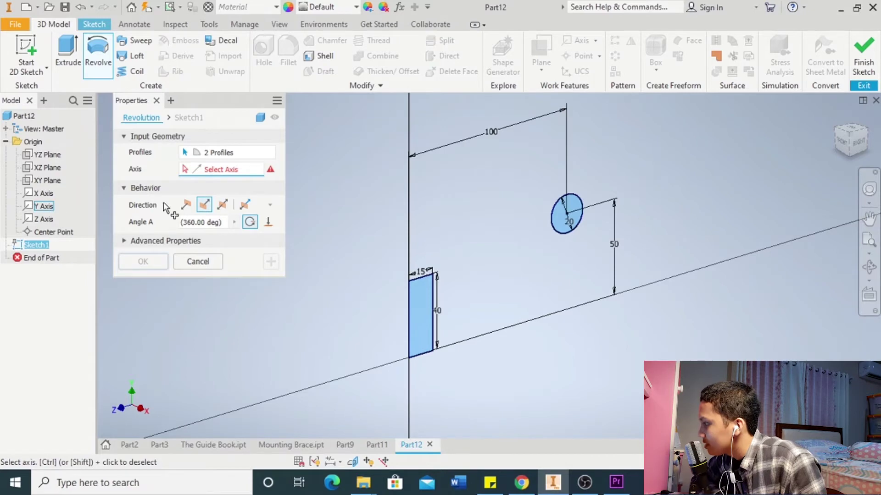
Step: Revolve both profiles a full 360 degrees about the Y axis to create the hub and rim
left_click(45, 207)
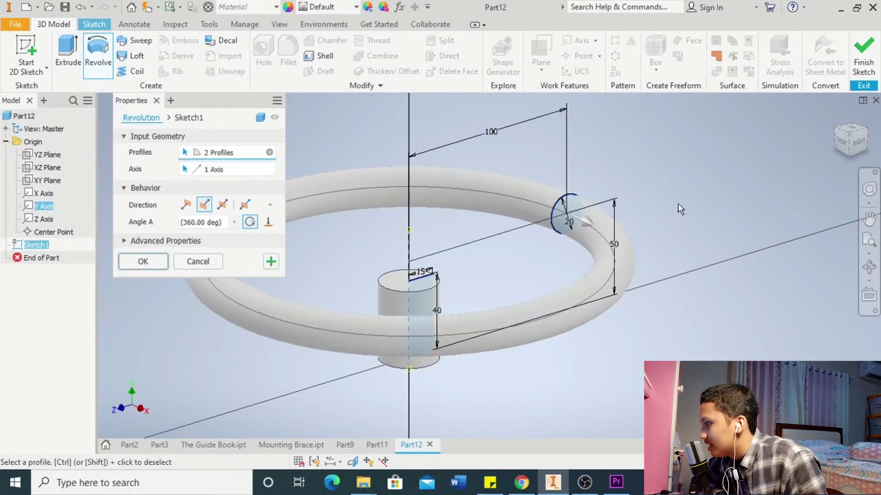
middle_click_drag(680, 202, 798, 232)
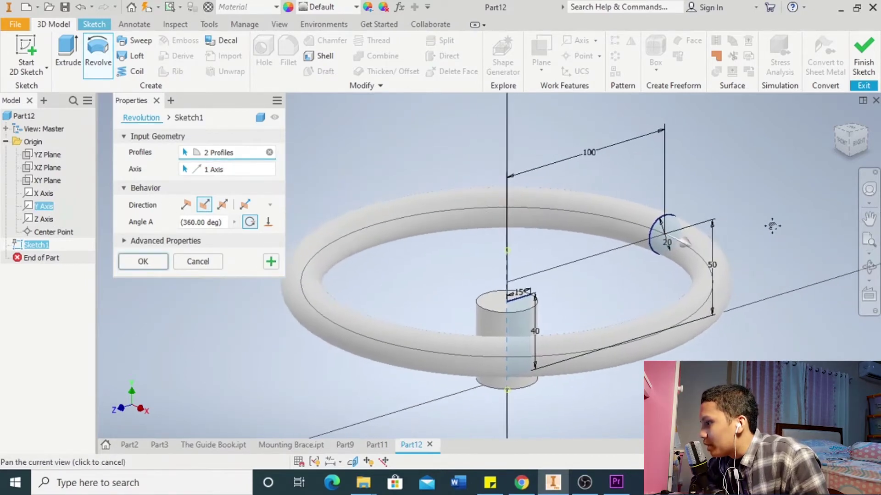
left_click(143, 261)
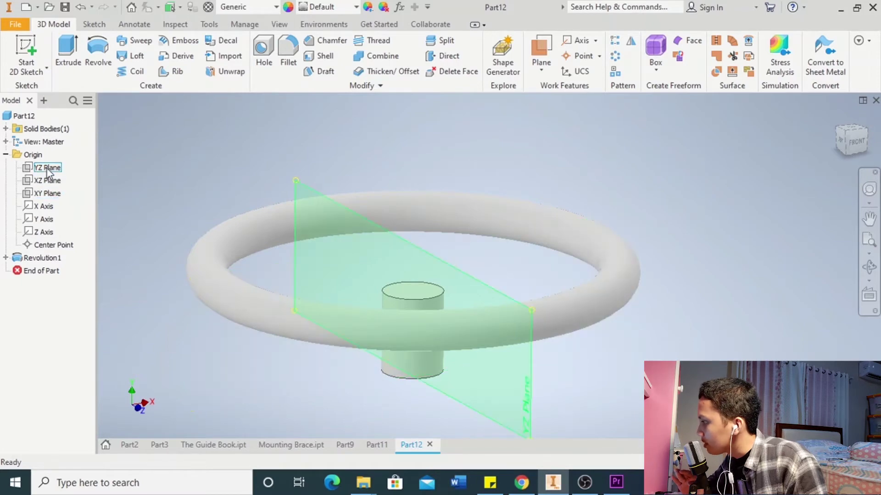
Step: Make the origin's YZ plane visible in the model
left_click(49, 168)
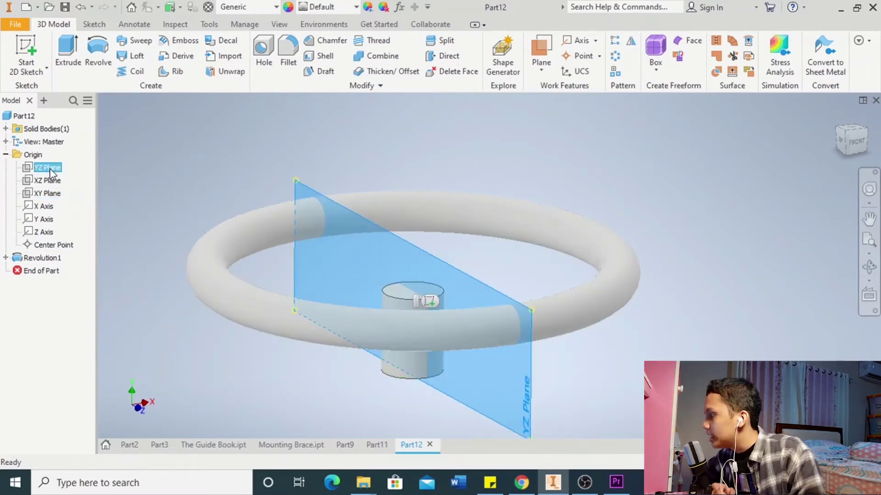
right_click(50, 169)
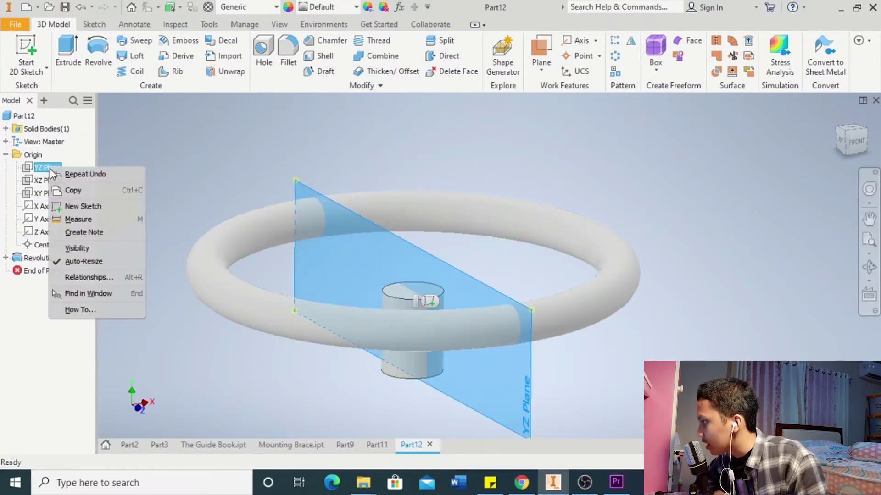
left_click(78, 248)
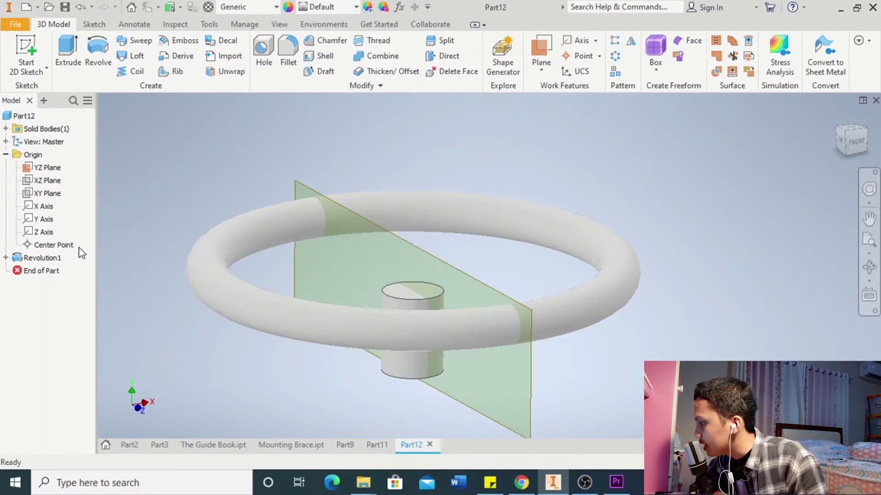
Step: Orient the model to the right-side view and create a new 2D sketch on the visible YZ plane
left_click(841, 142)
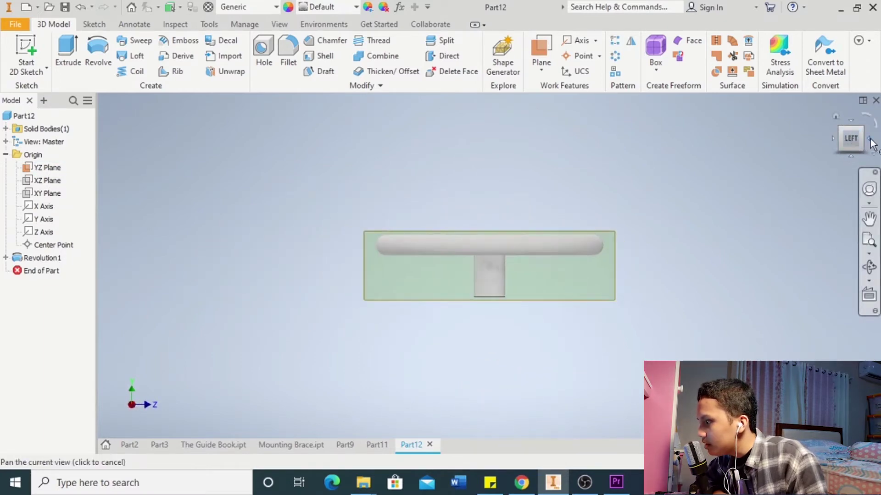
left_click(868, 139)
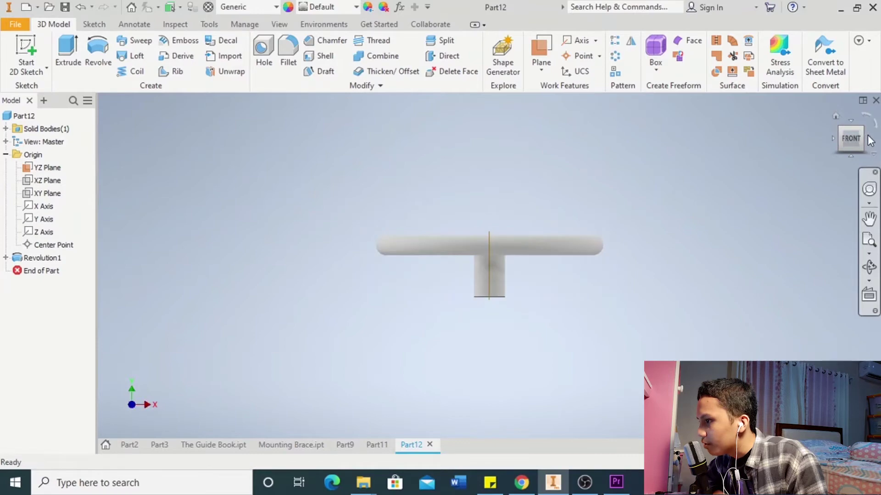
left_click(865, 144)
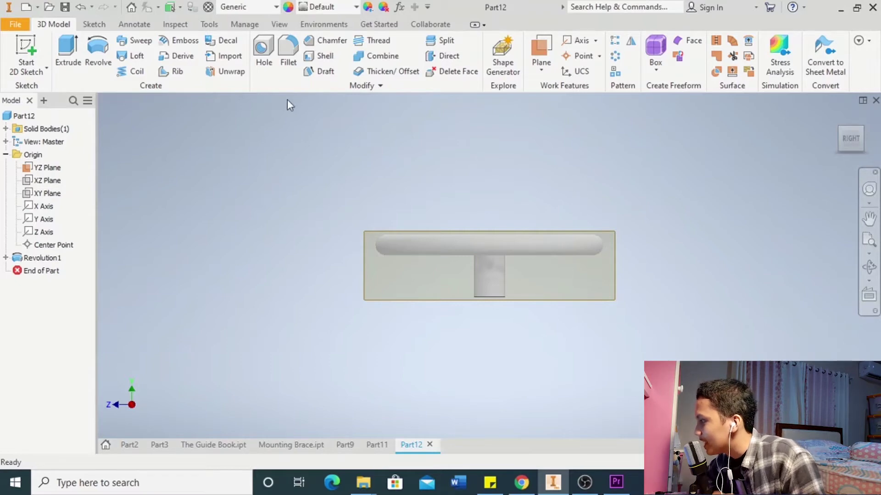
left_click(40, 54)
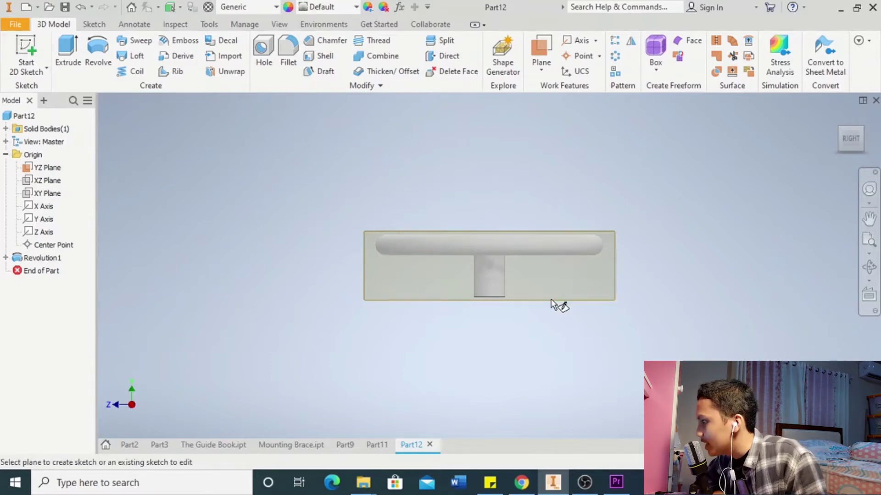
left_click(551, 299)
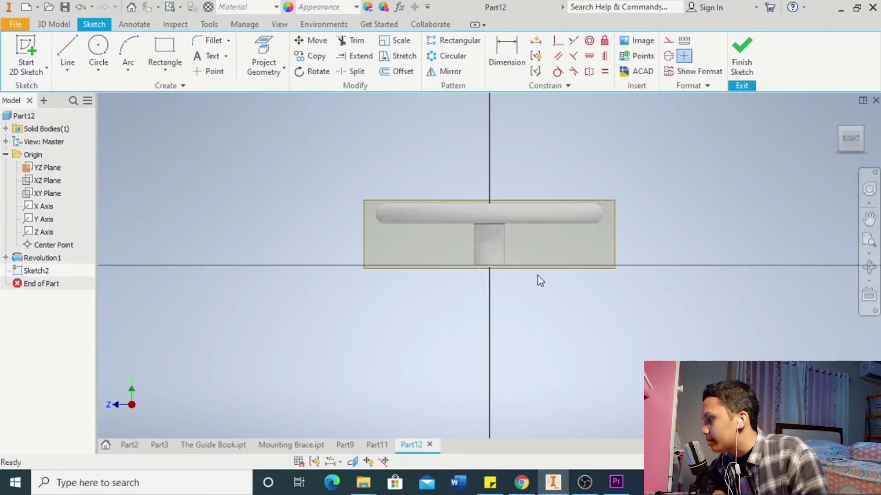
Step: Slice the graphics at the sketch plane to expose the cross-sections of the hub and rim
scroll(538, 276, "down", 2)
scroll(537, 277, "up", 5)
middle_click_drag(530, 239, 521, 308)
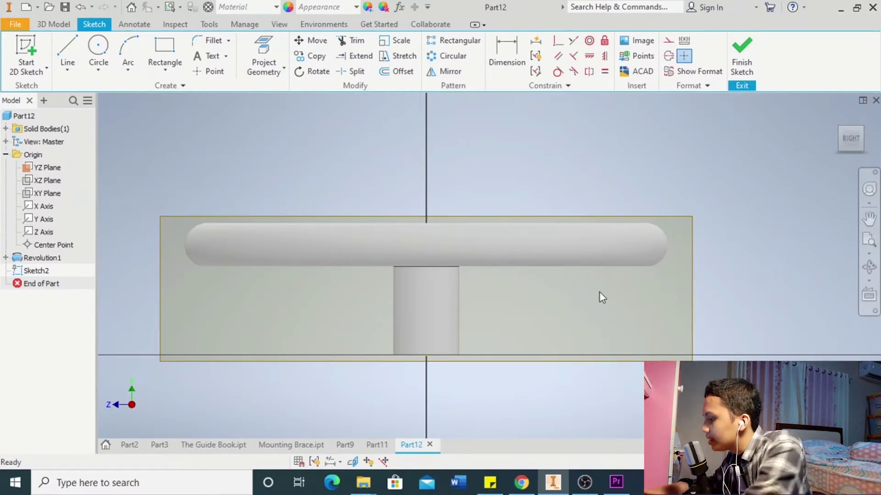
key("F7")
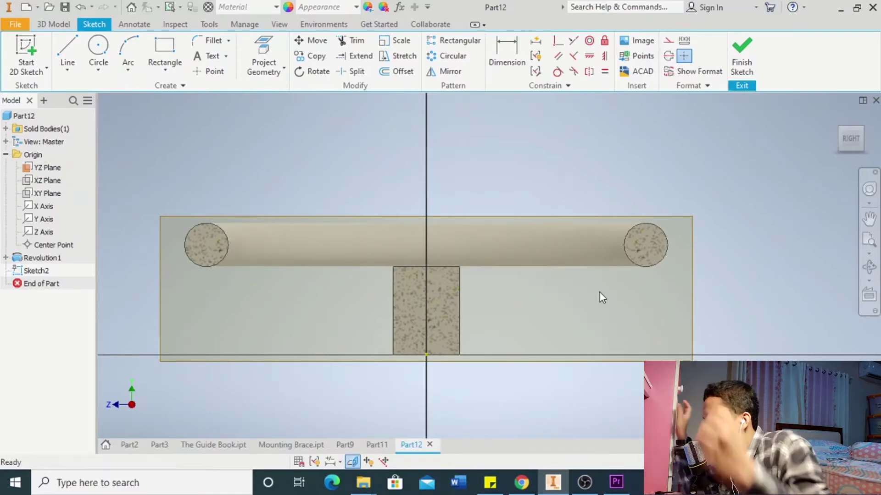
Step: Project the rim's circular cross-section edge on the negative Z side into the sketch
left_click(264, 52)
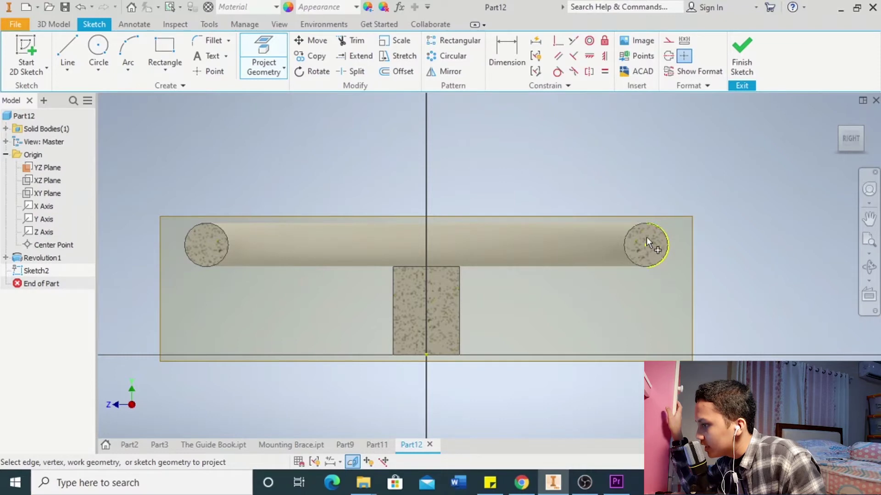
key("Escape")
scroll(621, 241, "up", 1)
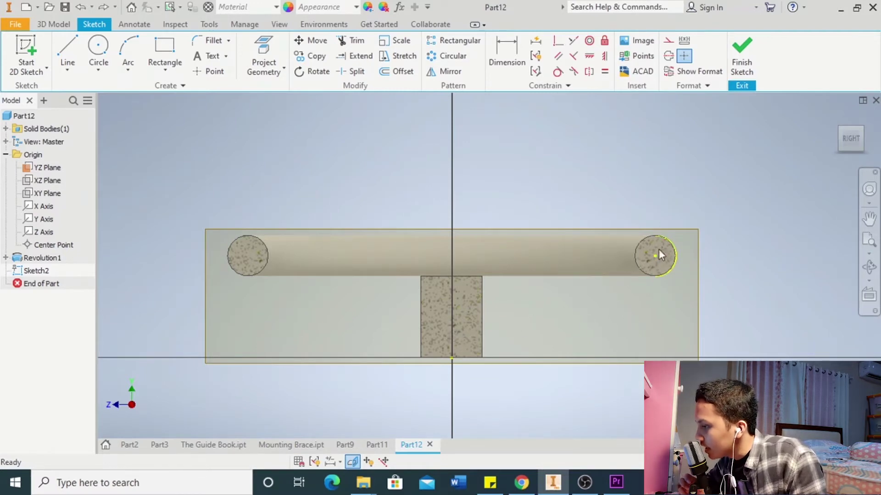
Step: Draw a horizontal line from the vertical axis inside the lower hub to just beyond its side, continuing into an upward-curving tangent arc
left_click(65, 49)
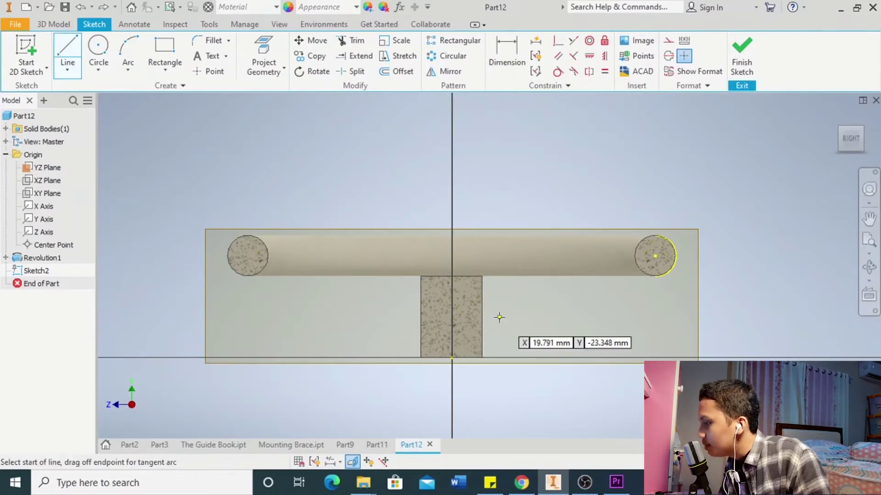
scroll(497, 317, "up", 3)
scroll(573, 301, "down", 2)
middle_click_drag(586, 299, 513, 309)
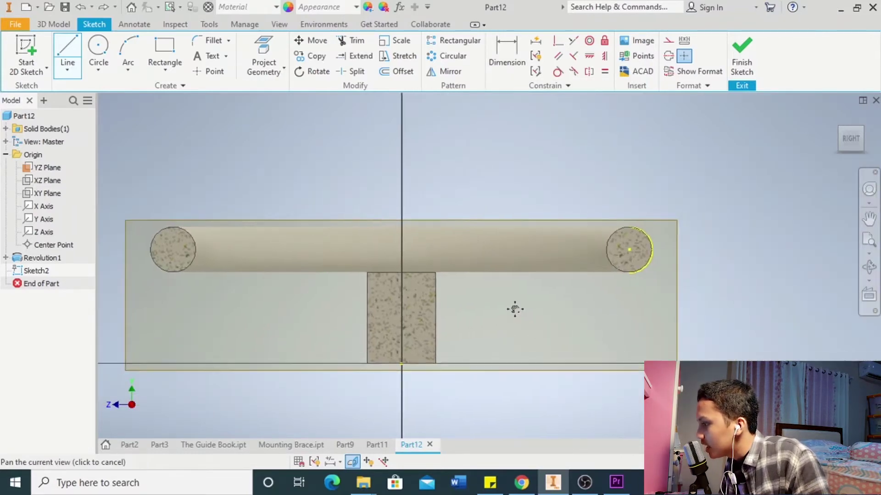
left_click(402, 331)
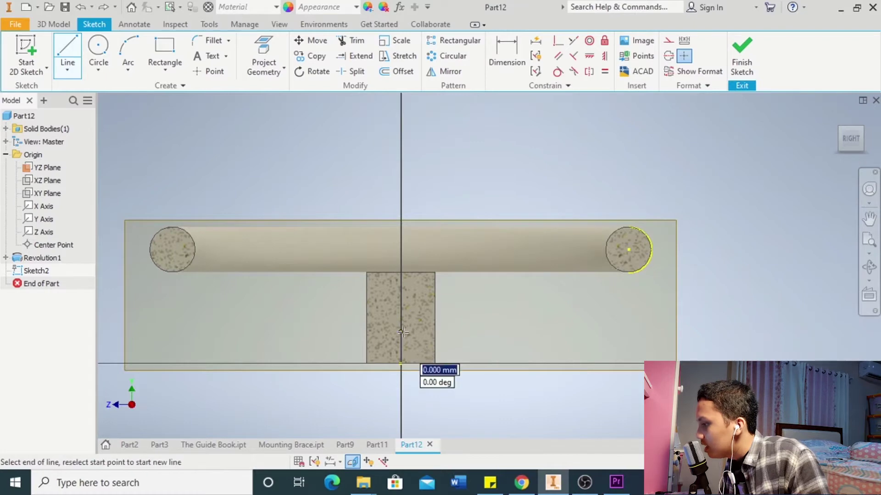
left_click(458, 331)
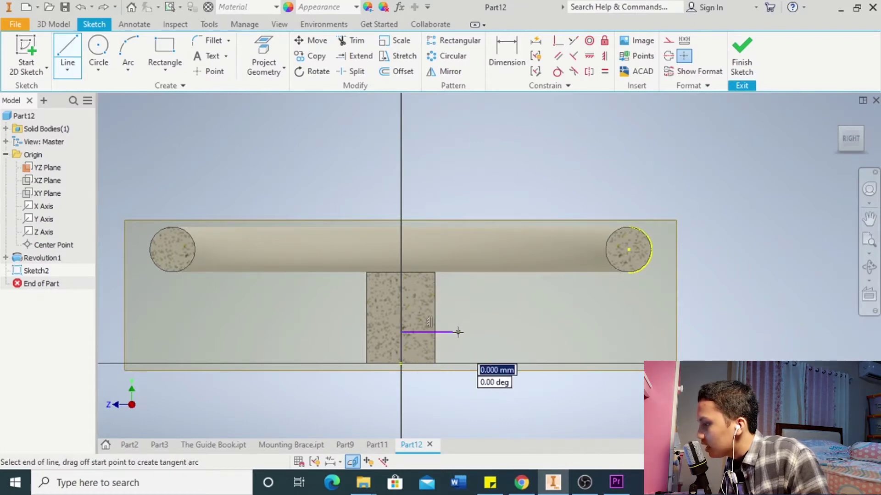
left_click_drag(458, 331, 487, 309)
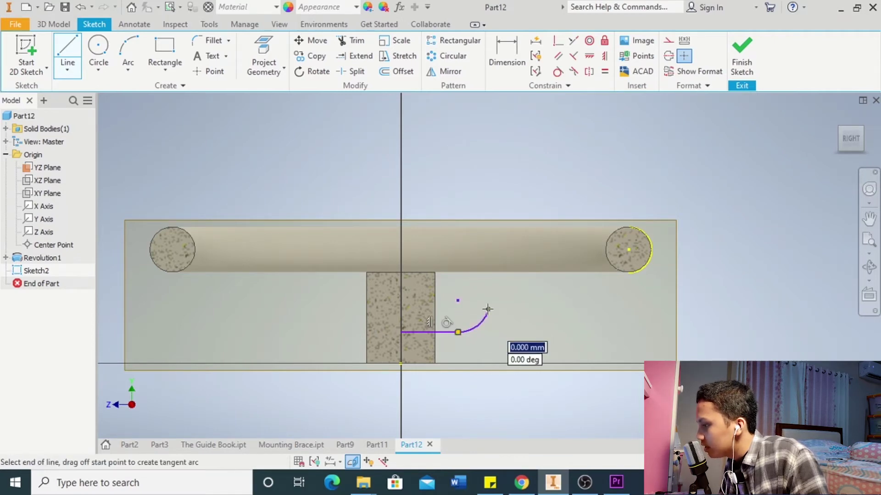
Step: Continue the spoke path with a steep sloping line, a tangent arc, and a horizontal line ending at the projected rim circle's center
left_click(516, 253)
left_click_drag(516, 252, 534, 250)
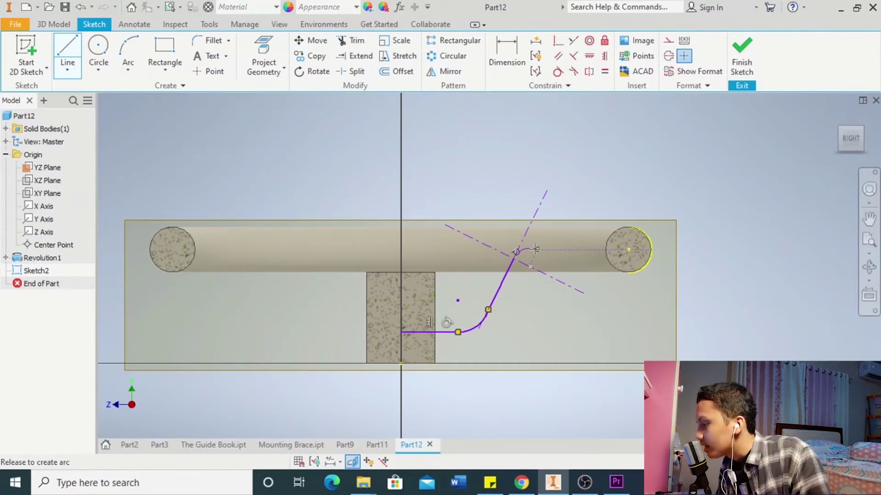
left_click_drag(535, 249, 538, 249)
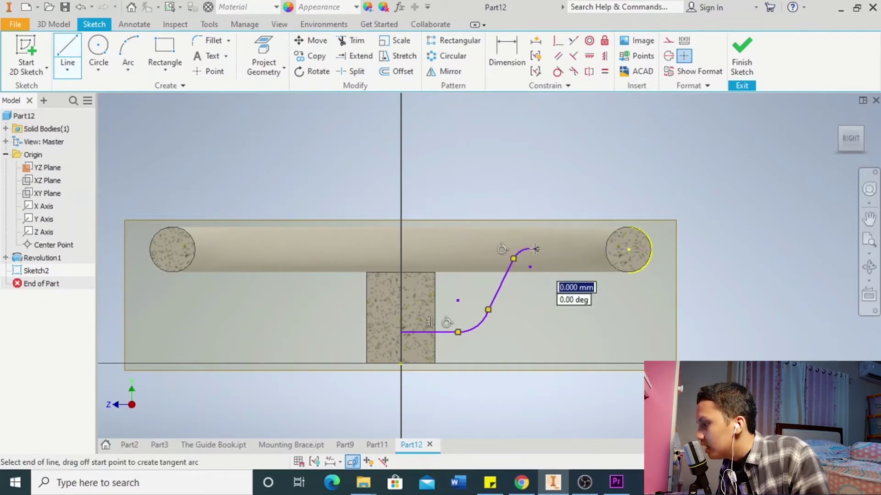
left_click(628, 250)
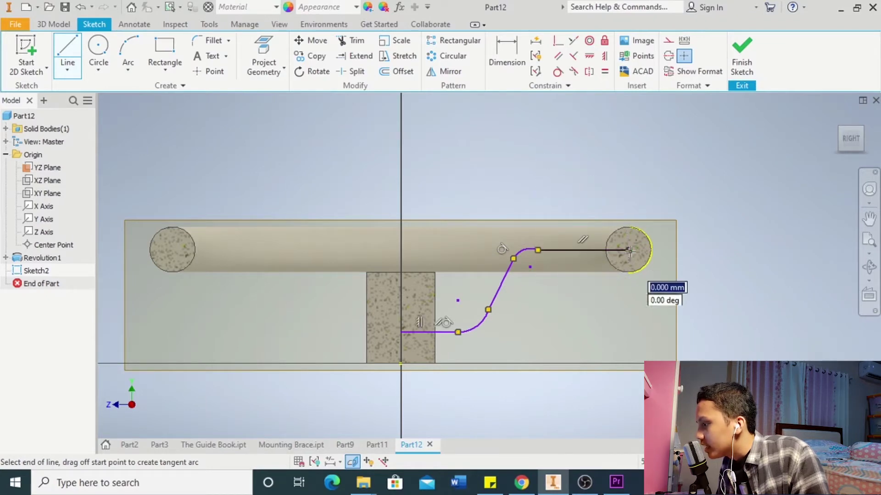
right_click(695, 236)
left_click(755, 238)
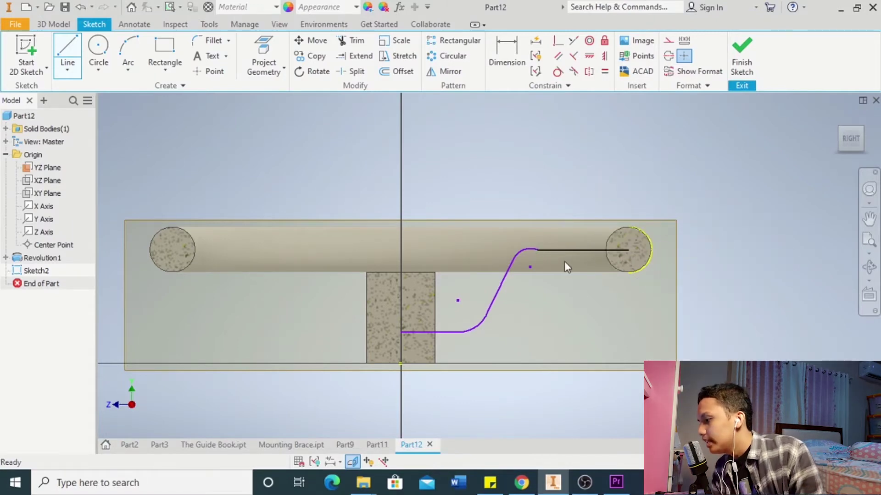
Step: Try to dimension the spoke path's lower horizontal line to 35 mm
scroll(567, 260, "up", 3)
scroll(571, 260, "down", 3)
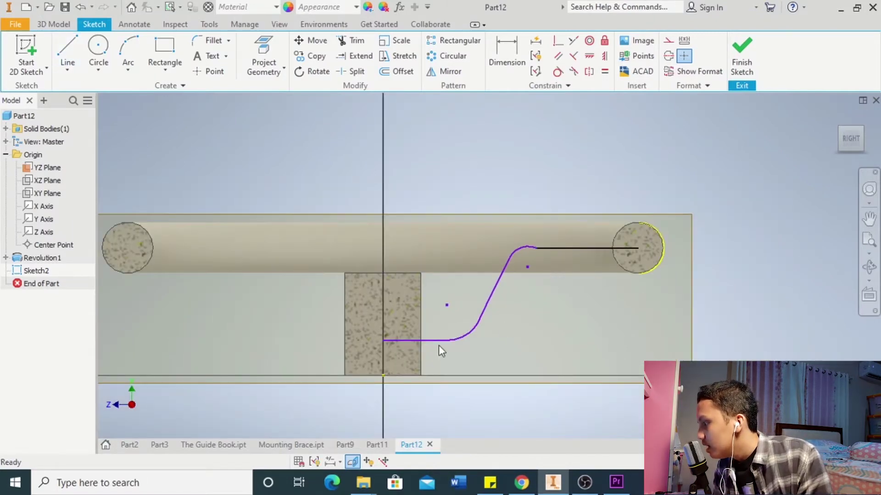
left_click(507, 50)
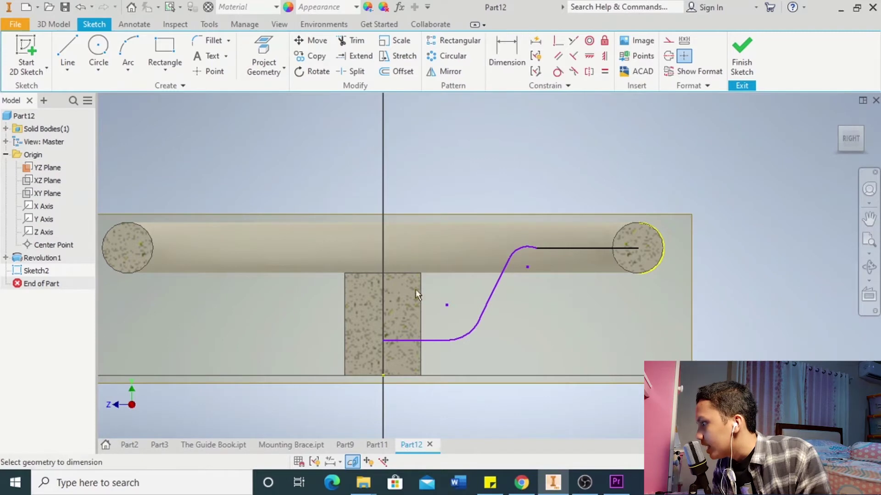
left_click(415, 342)
left_click(411, 150)
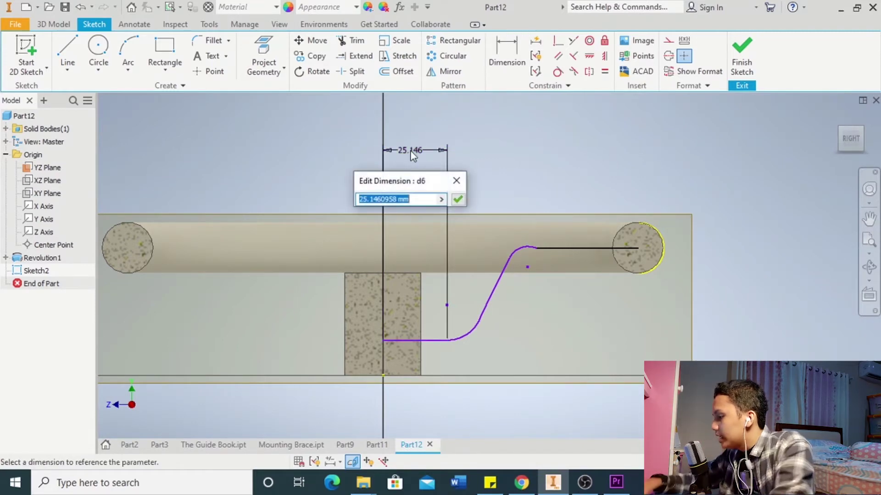
type("35")
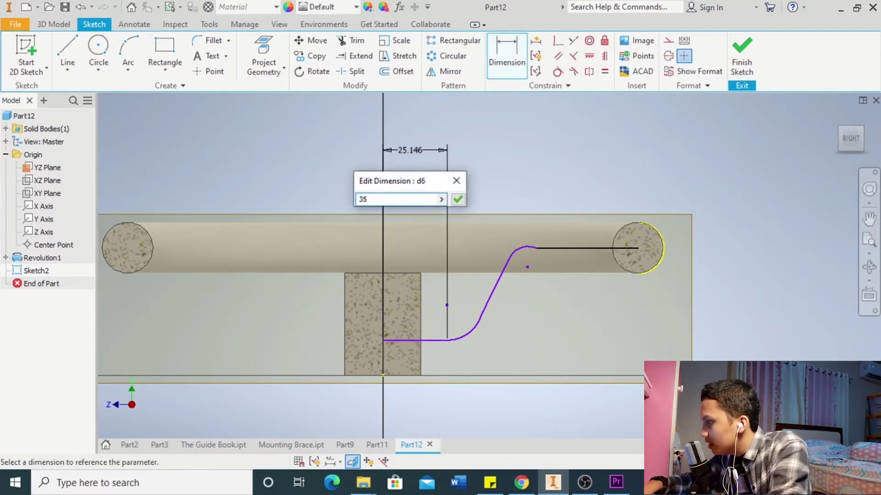
key("Return")
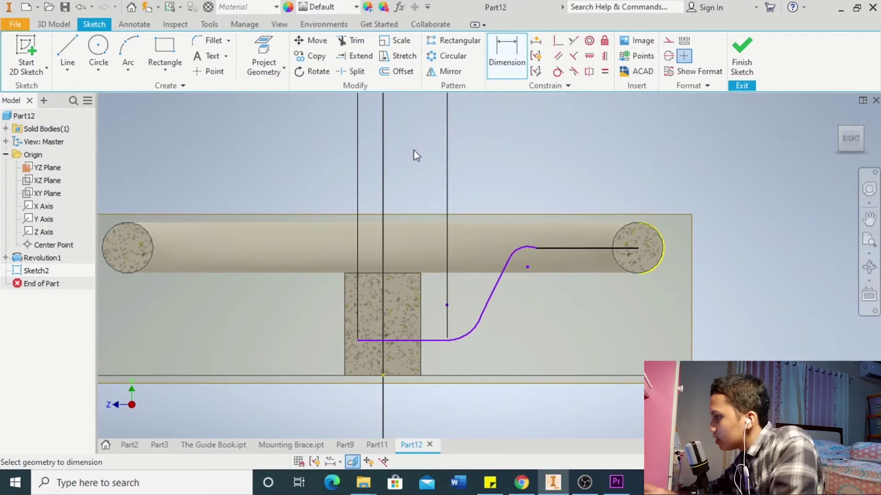
key("ctrl+z")
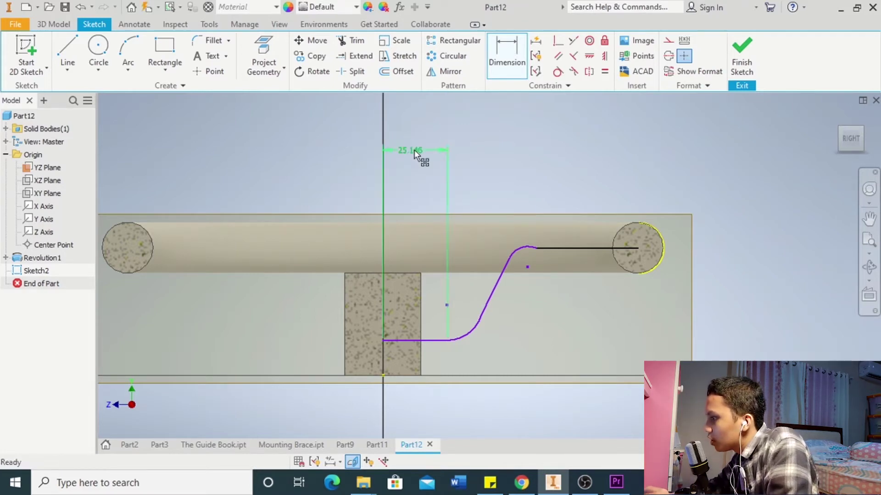
key("ctrl+z")
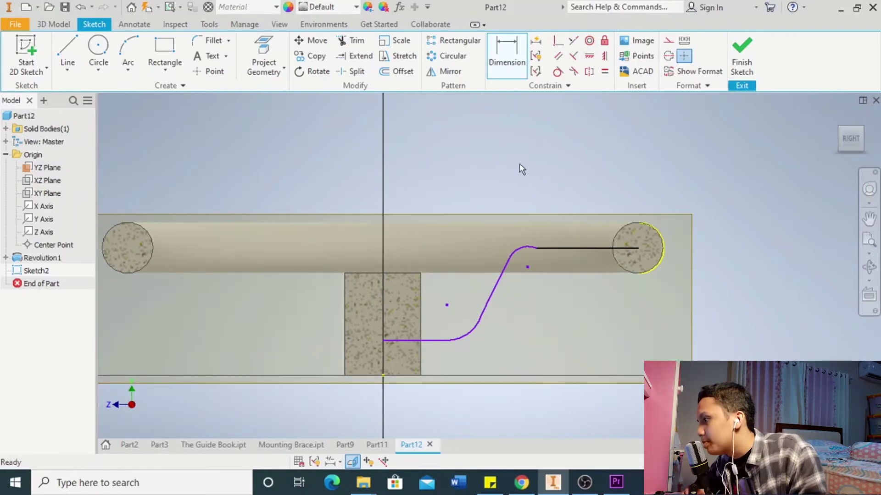
Step: Try a horizontal constraint between the origin and the spoke path's start point on the vertical axis
left_click(589, 56)
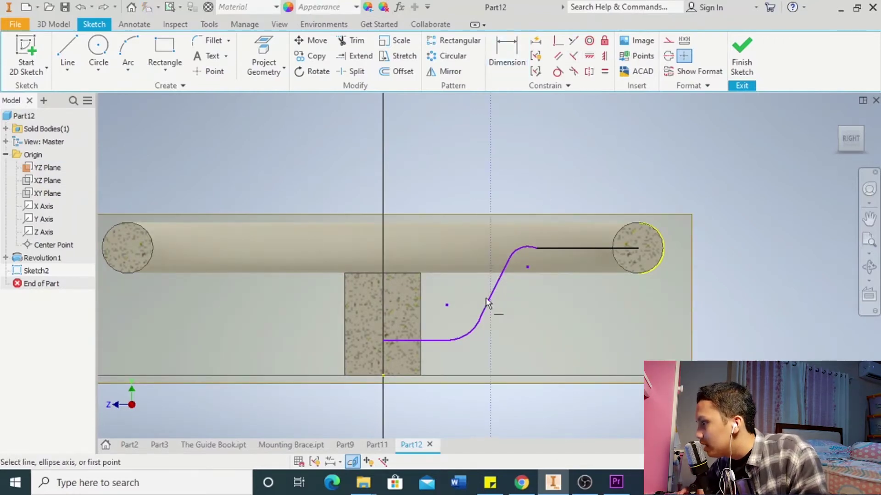
left_click(383, 375)
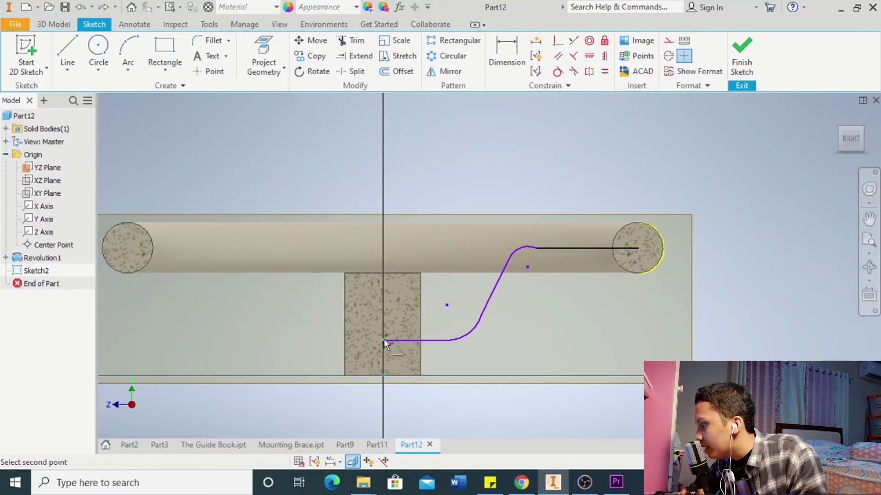
left_click(383, 340)
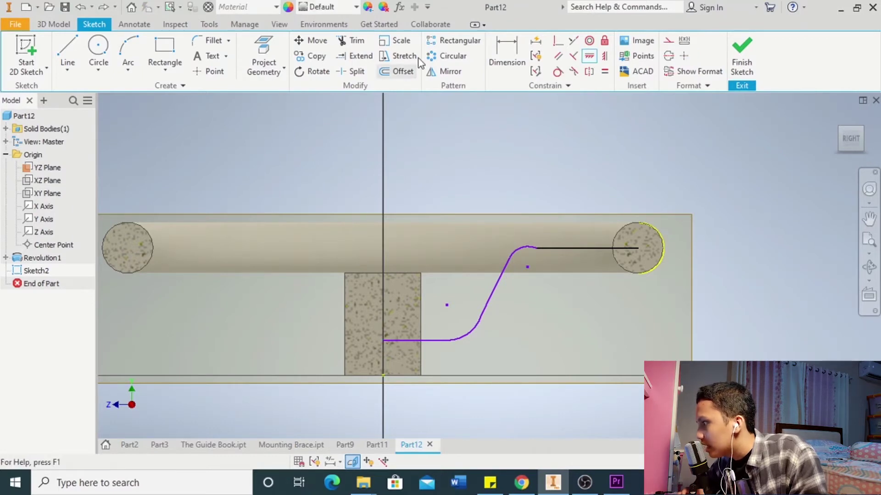
Step: Try again to give the lower horizontal line of the spoke path a 35 mm length
left_click(506, 54)
left_click(421, 340)
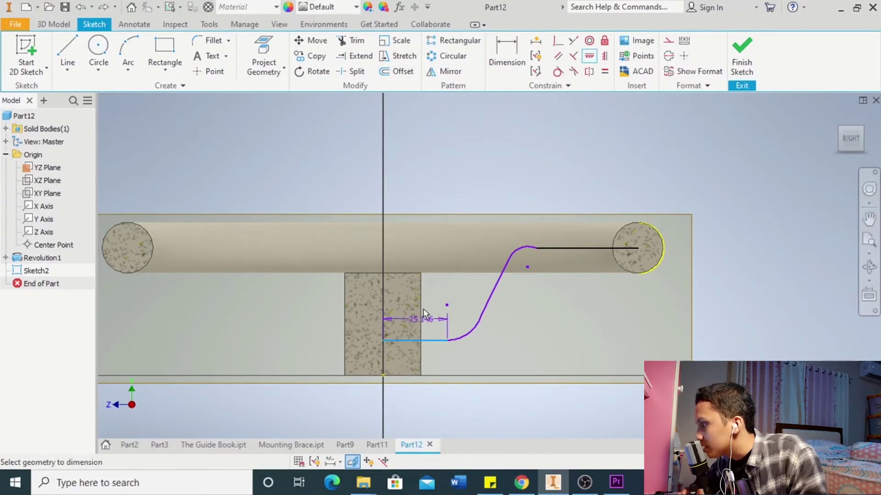
left_click(422, 158)
type("35")
key("Return")
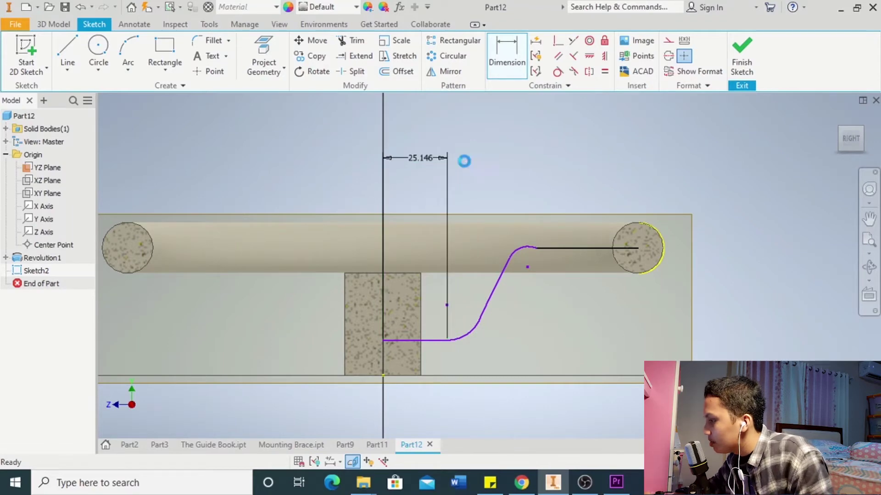
key("Escape")
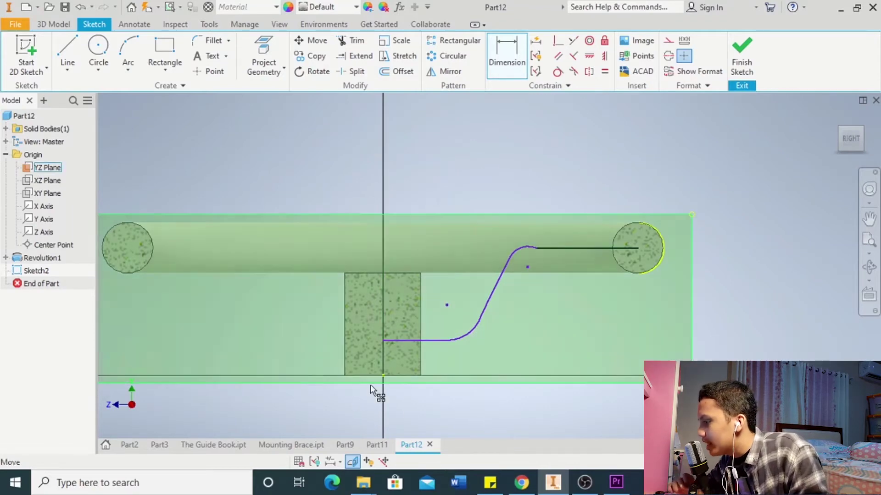
Step: Try a horizontal constraint between the projected rim circle's center and the spoke path's start point
left_click(589, 55)
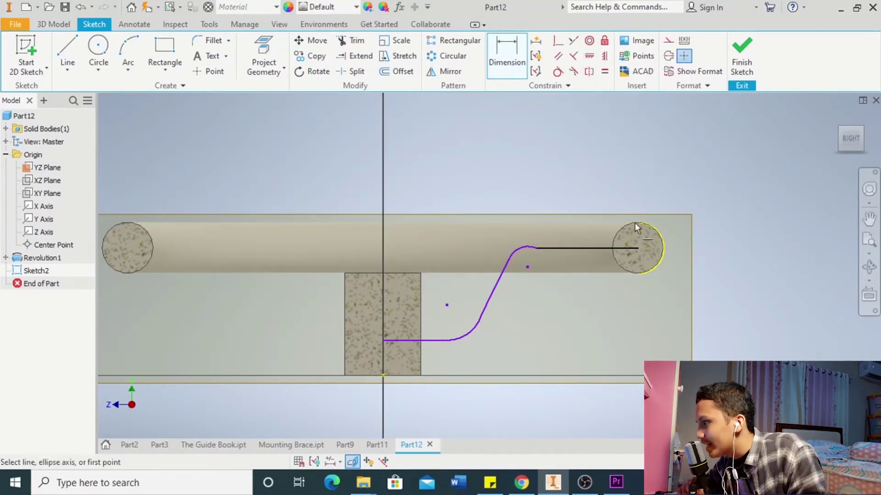
left_click(638, 248)
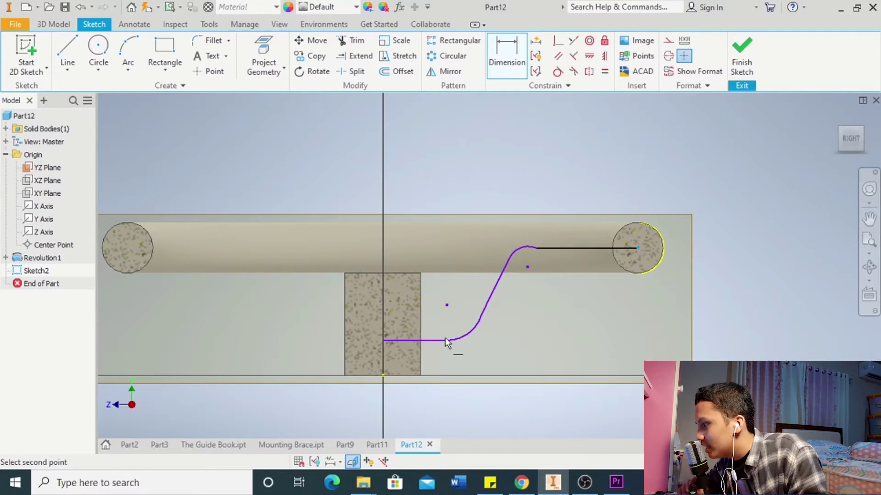
left_click(382, 340)
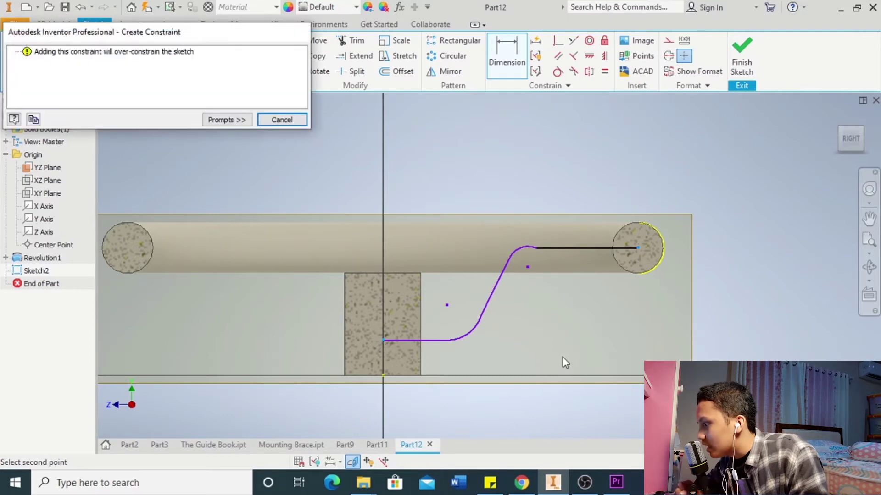
left_click(285, 120)
key("Escape")
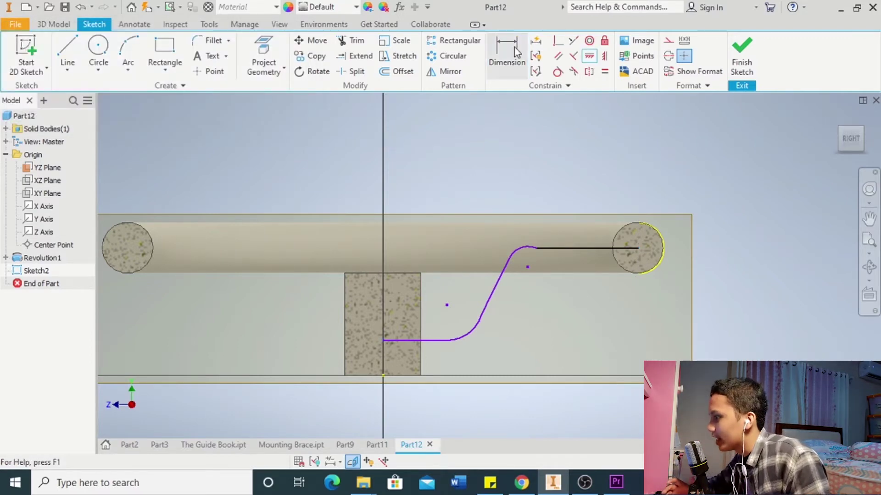
Step: Dimension the spoke path's lower horizontal line to sit 25 mm above the origin
left_click(509, 53)
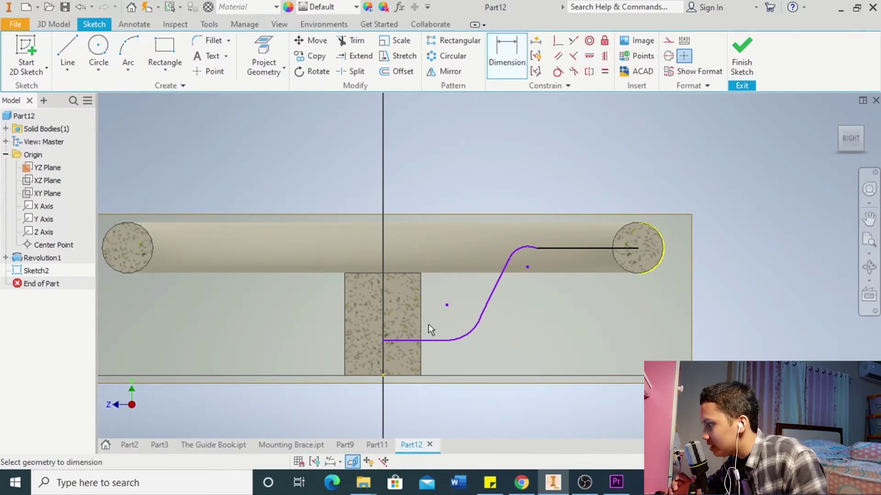
left_click(412, 341)
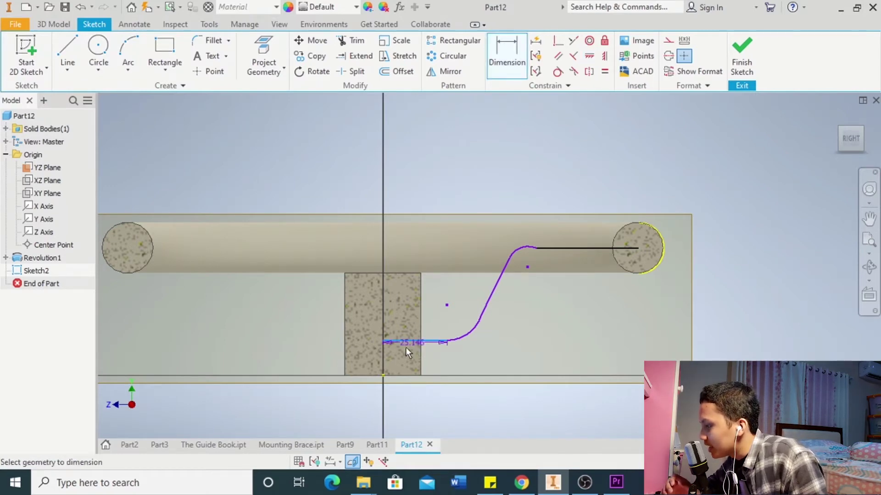
left_click(384, 377)
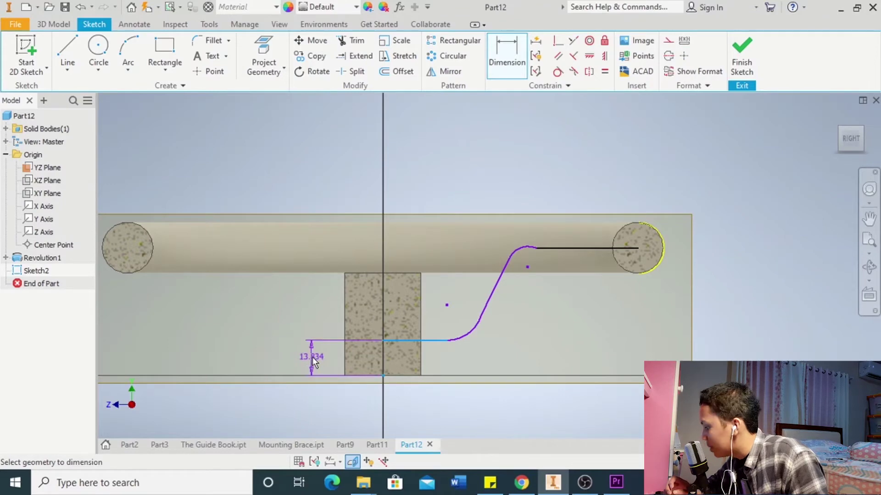
left_click(312, 358)
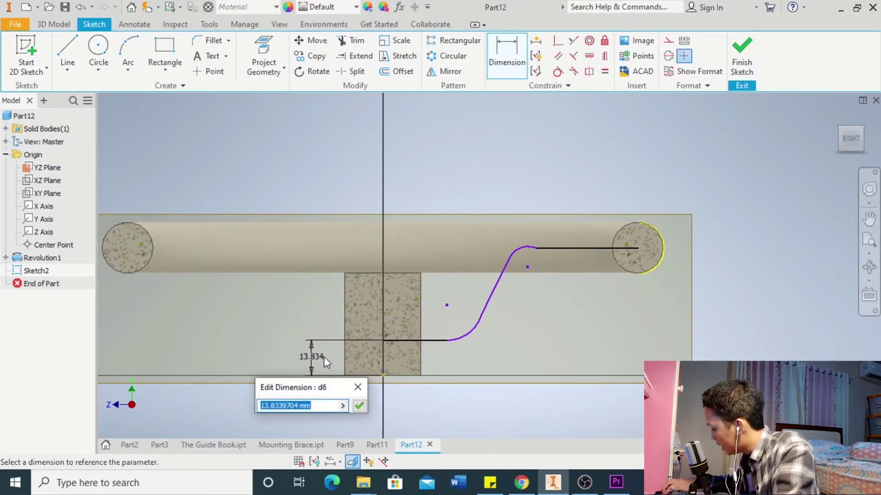
type("25")
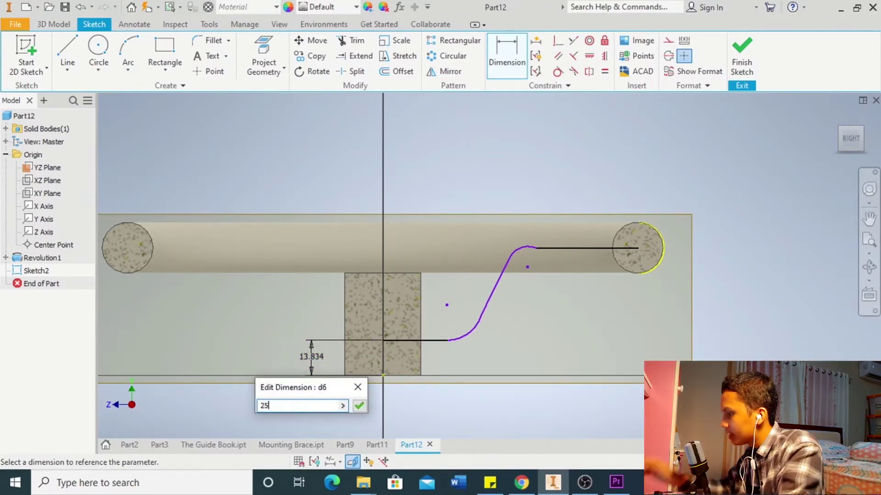
key("Return")
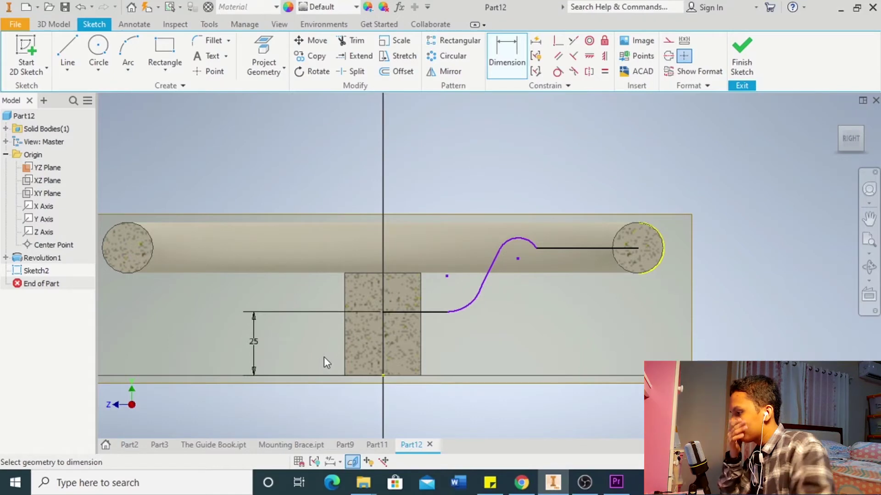
Step: Set the length of the spoke path's lower horizontal line to 35 mm with a dimension above the rim
left_click(419, 314)
left_click(411, 161)
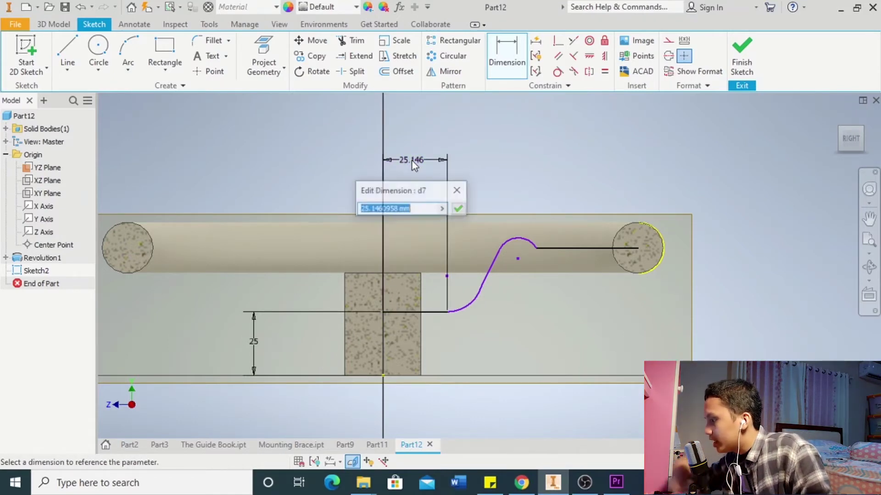
type("35")
key("Return")
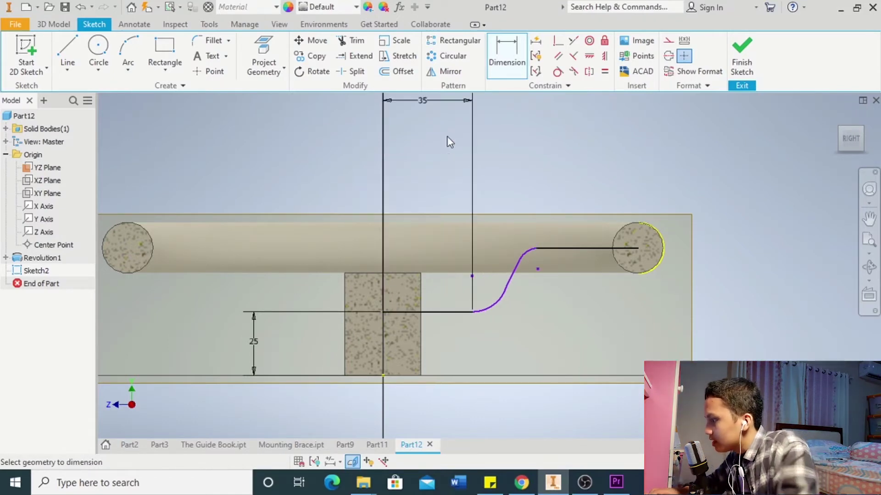
Step: Dimension the radii of the spoke path's lower and upper arcs to 17.5 mm each
left_click(495, 307)
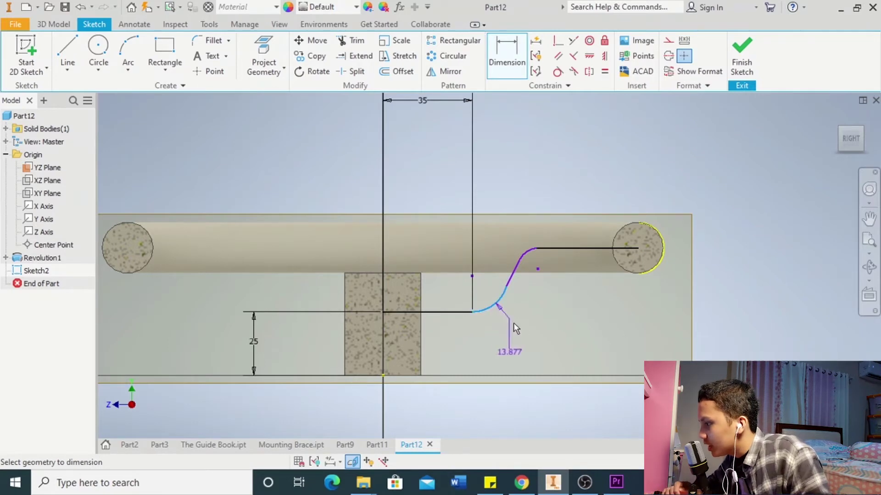
left_click(517, 340)
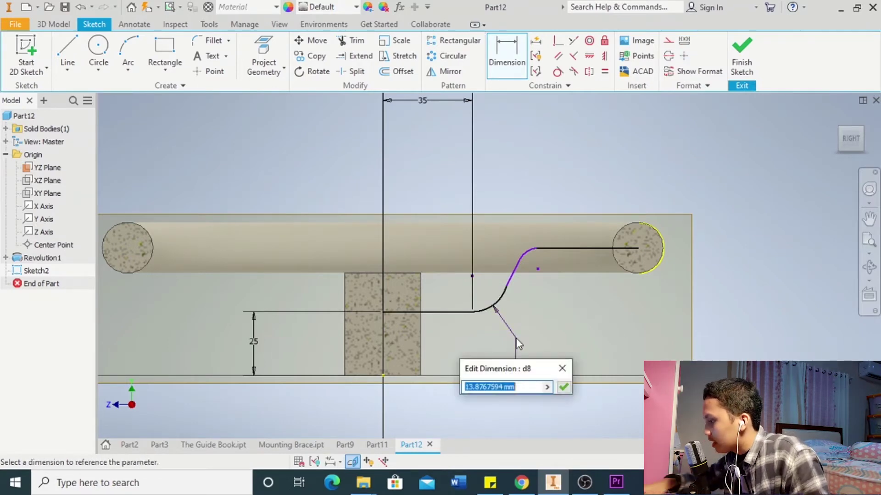
type("17.5")
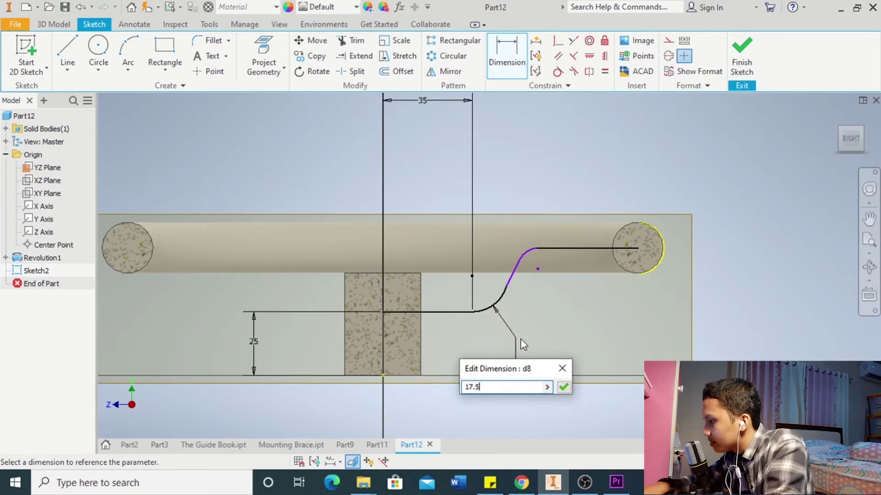
key("Return")
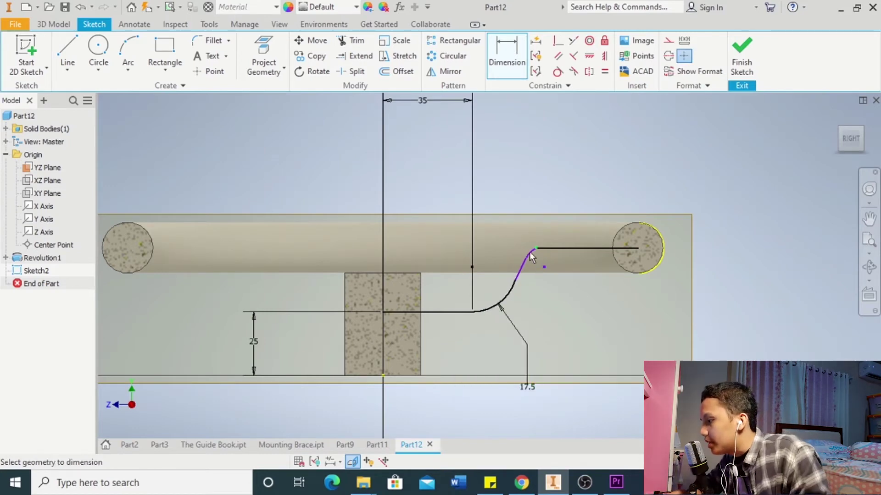
left_click(527, 253)
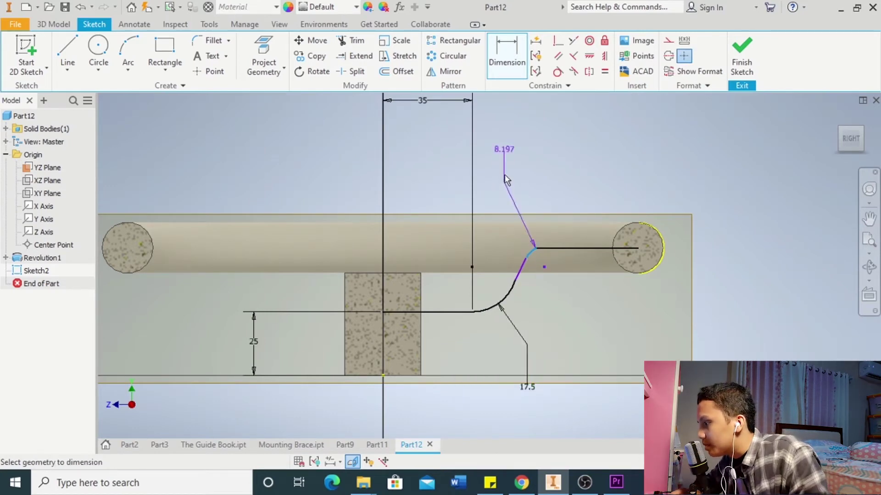
left_click(505, 178)
type("17.5")
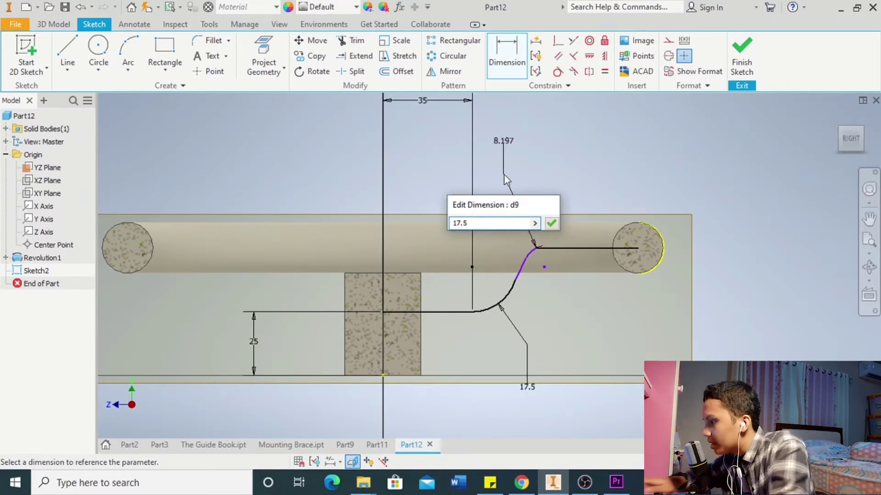
key("Return")
Step: Set the length of the spoke path's upper horizontal line, ending at the rim circle's center, to 25 mm
left_click(599, 248)
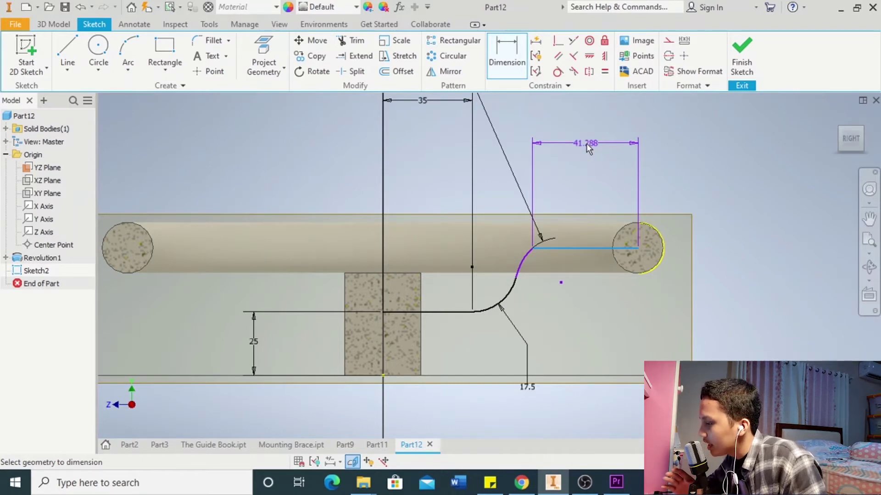
left_click(586, 143)
type("25")
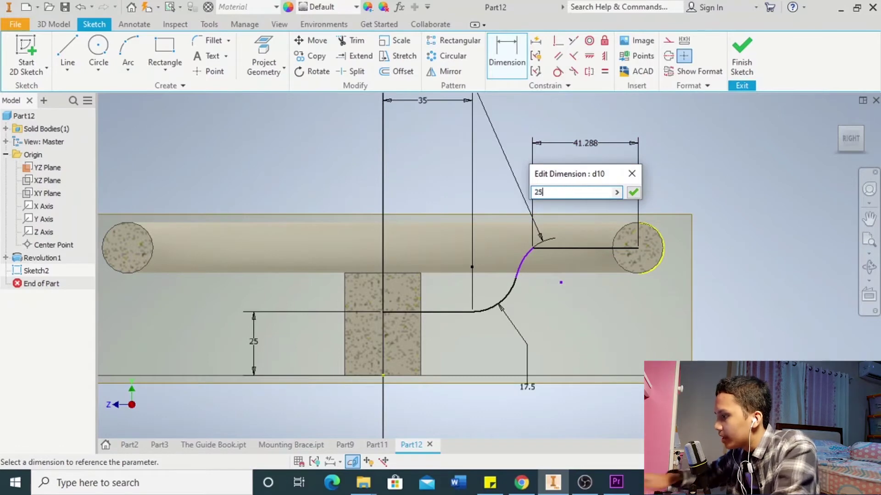
key("Return")
scroll(668, 246, "down", 3)
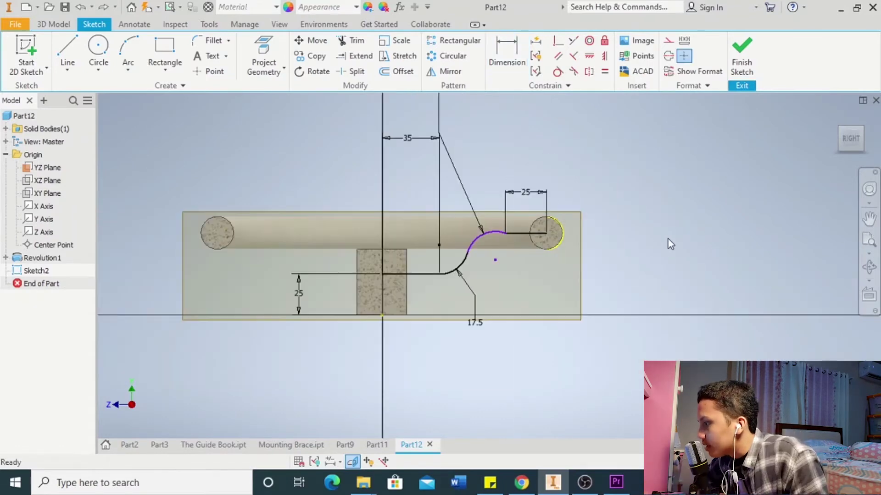
scroll(621, 216, "up", 3)
scroll(622, 215, "down", 3)
mouse_move(623, 216)
middle_mouse_down()
mouse_move(644, 274)
mouse_move(616, 278)
middle_mouse_up()
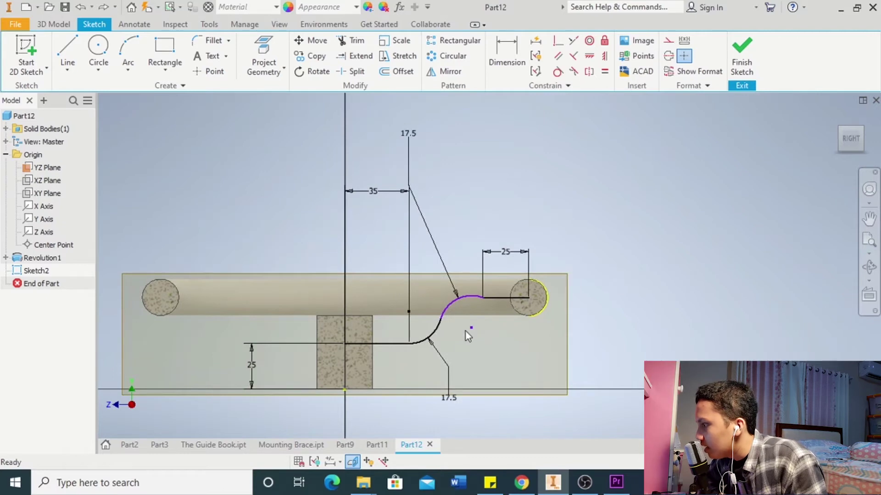
Step: Make the spoke path's upper arc tangent to the upper horizontal line
left_click(473, 298)
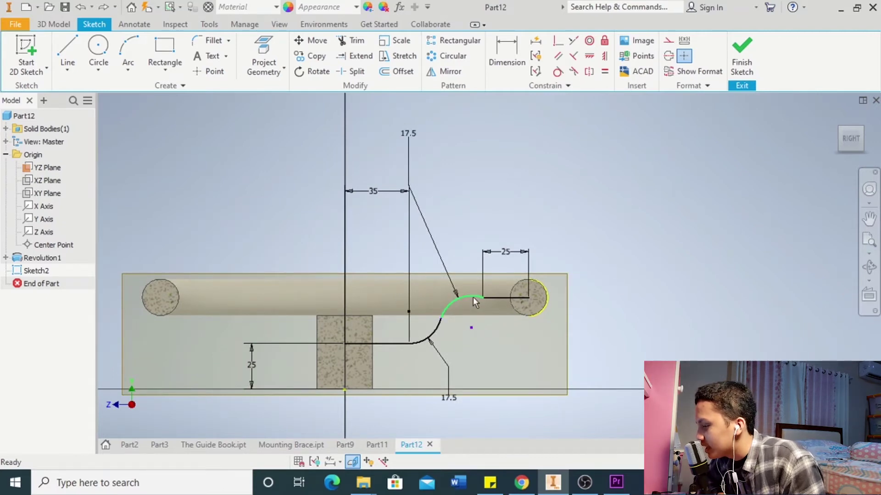
scroll(486, 320, "up", 3)
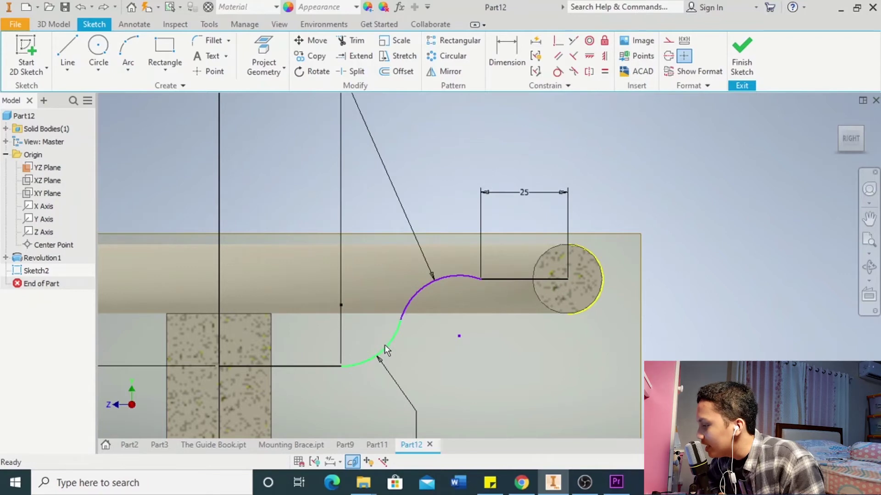
scroll(390, 341, "down", 4)
scroll(401, 329, "up", 5)
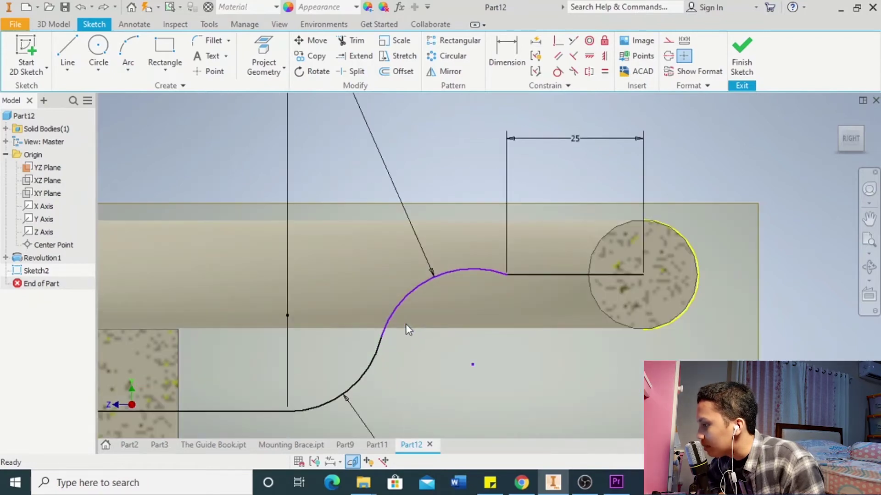
scroll(405, 324, "up", 4)
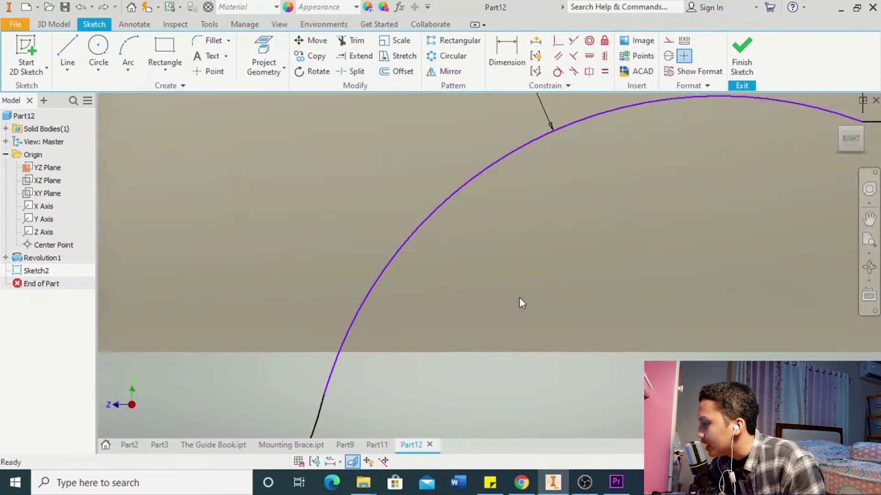
scroll(521, 290, "down", 5)
middle_click_drag(590, 273, 525, 281)
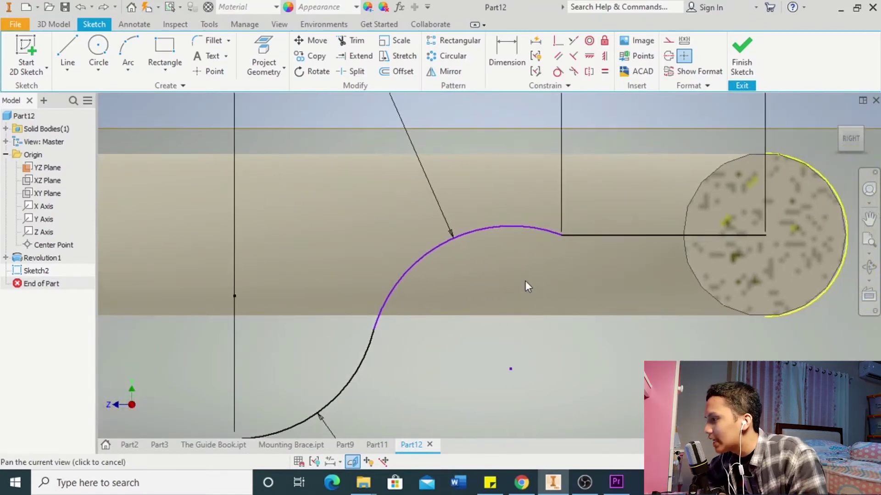
scroll(525, 281, "down", 2)
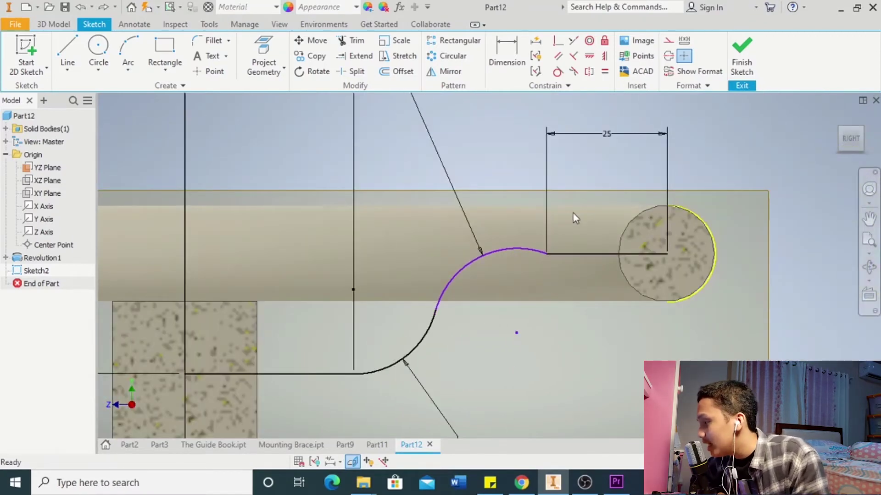
left_click(558, 73)
left_click(531, 250)
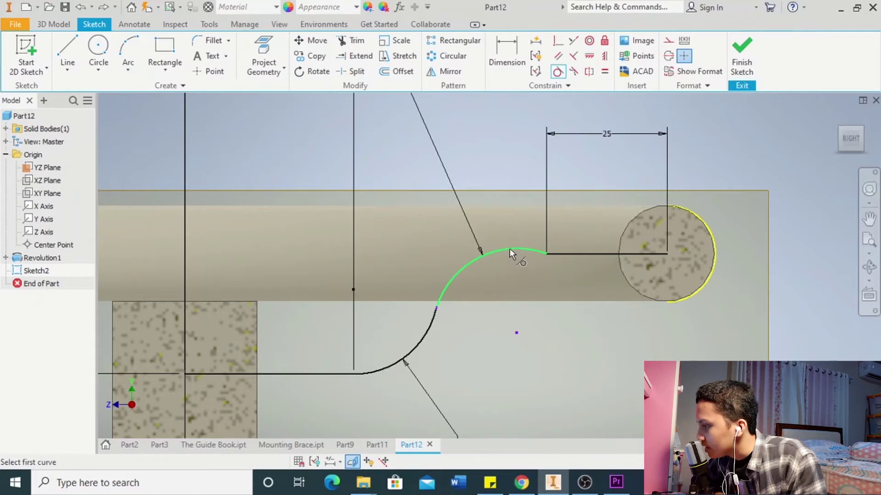
left_click(510, 248)
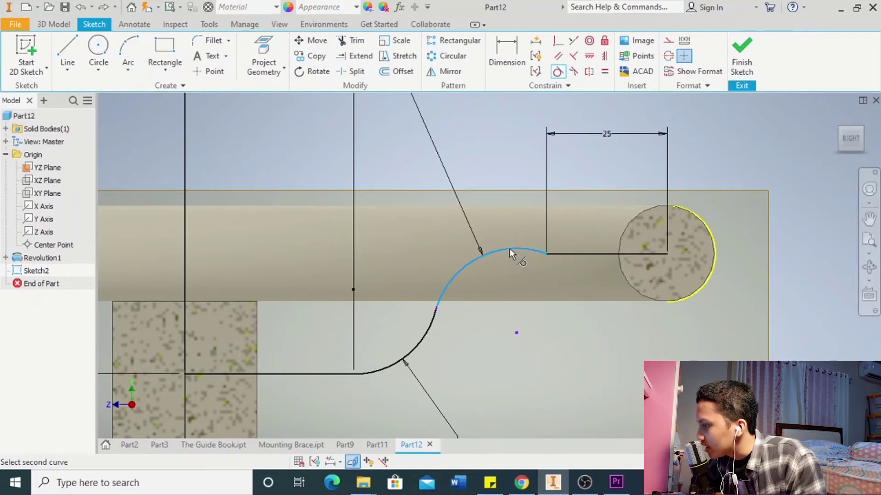
left_click(587, 254)
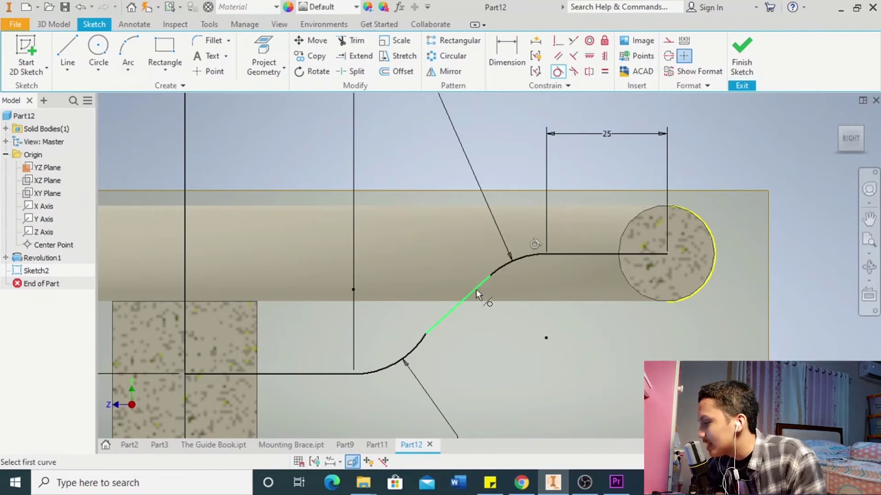
Step: Make the spoke path's lower arc tangent to the slanted line between the two arcs
left_click(431, 330)
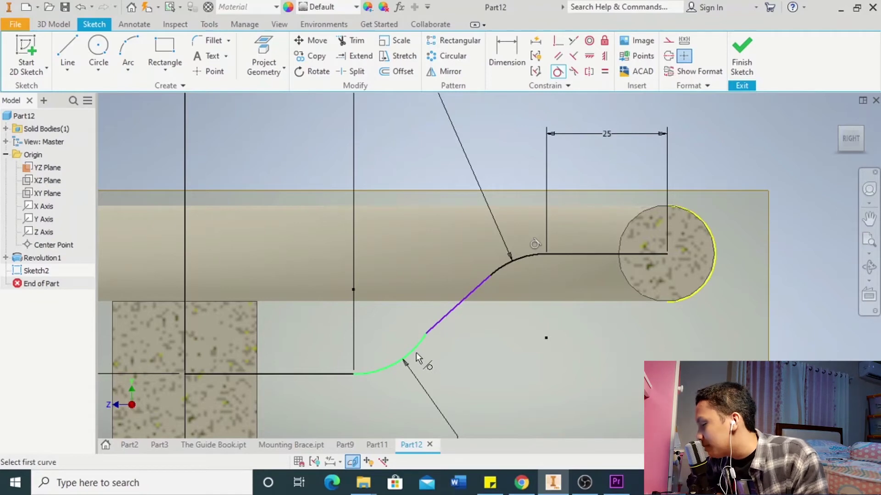
left_click(413, 357)
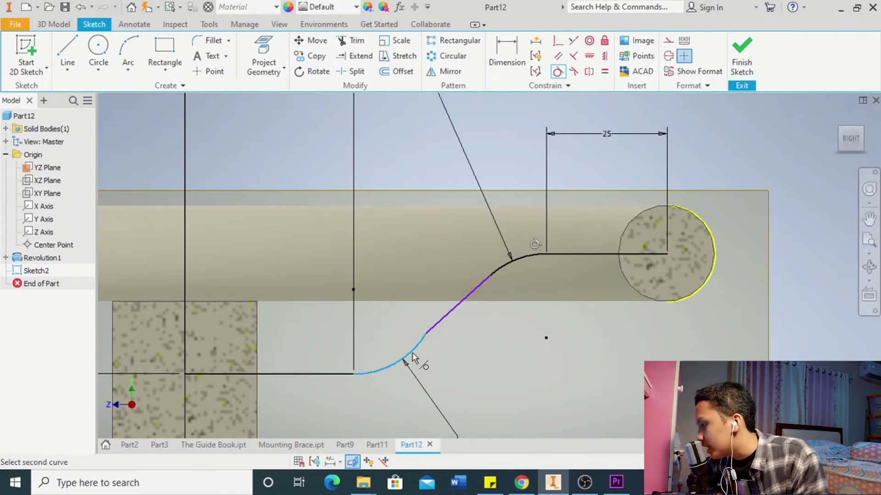
left_click(444, 320)
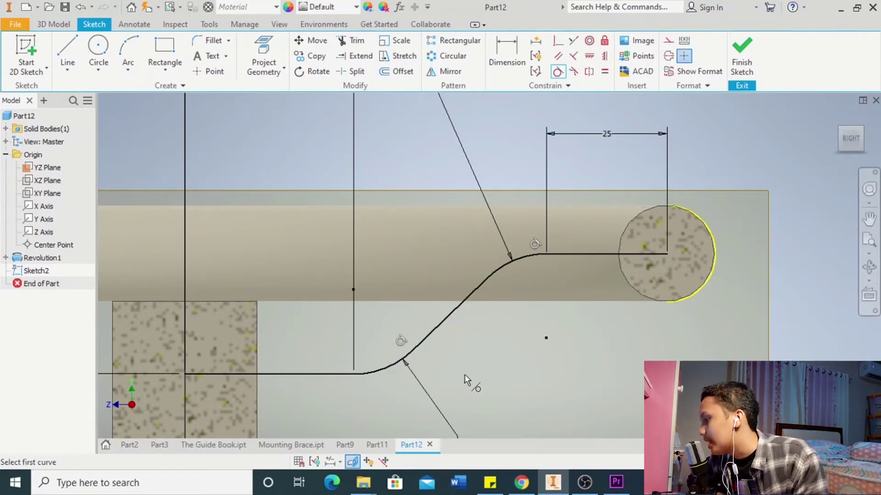
scroll(467, 367, "down", 5)
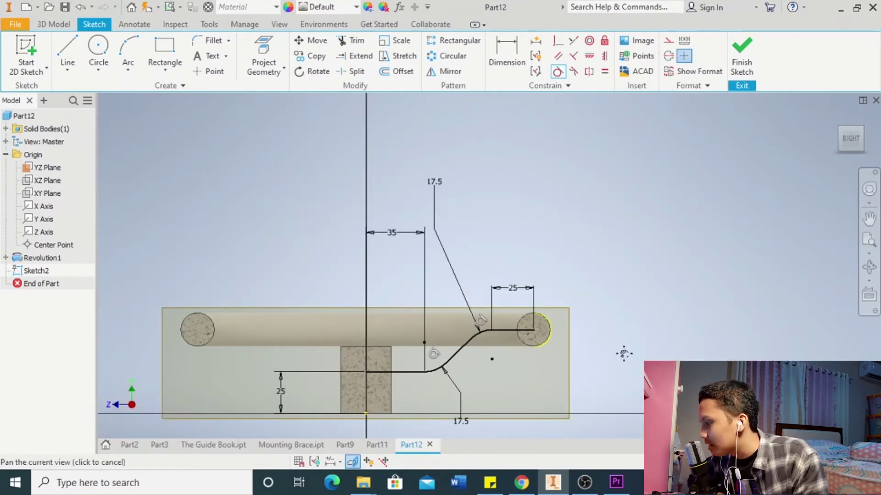
middle_click_drag(511, 369, 511, 275)
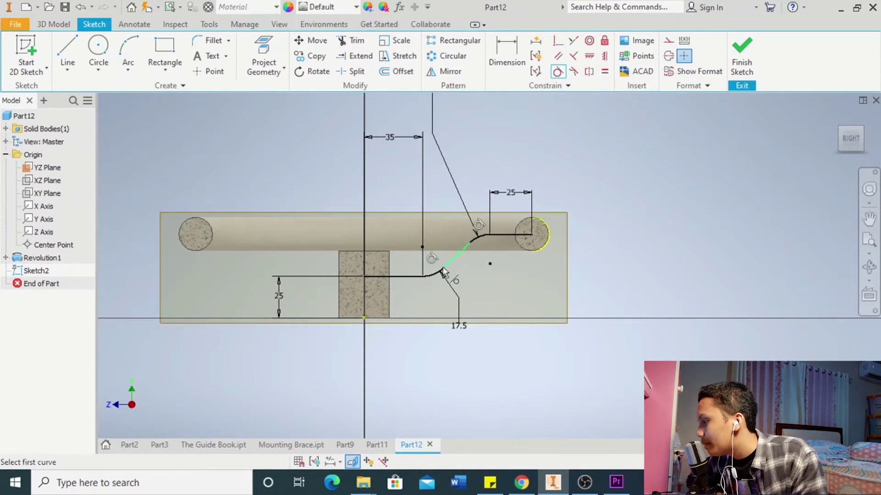
right_click(572, 190)
left_click(626, 188)
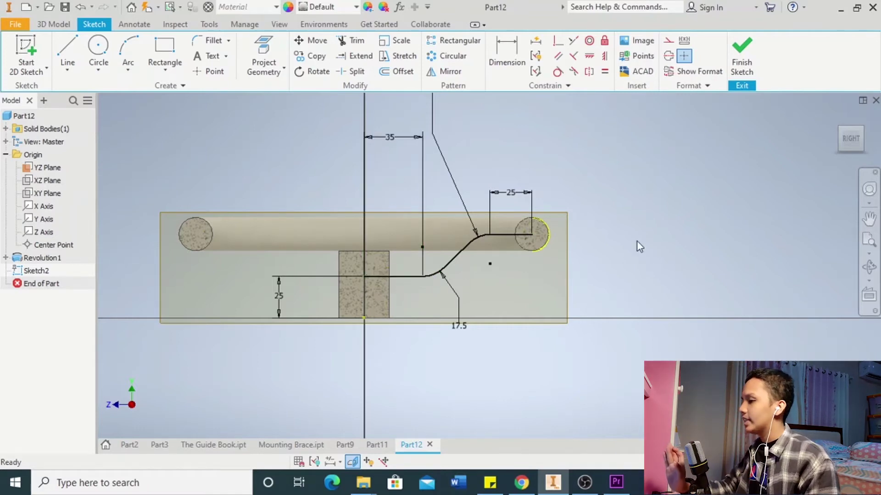
Step: Hide the YZ plane and show the XY plane, with the model seen from the back
left_click(870, 139)
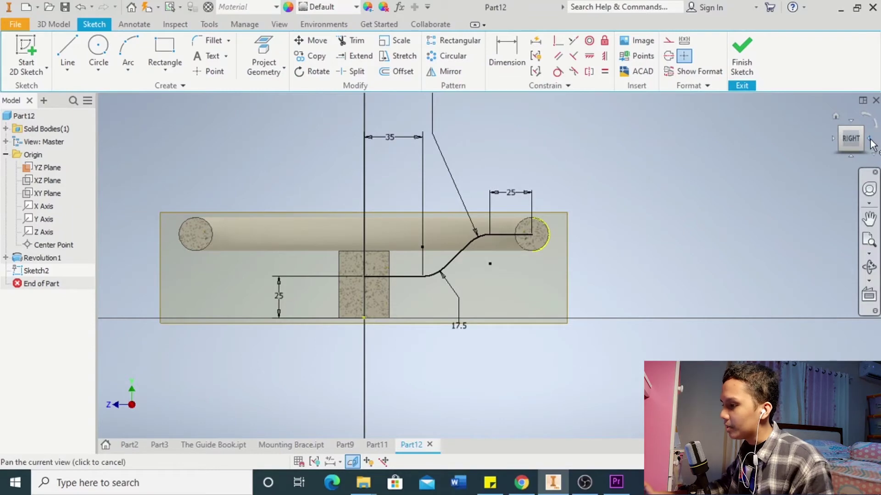
left_click(870, 140)
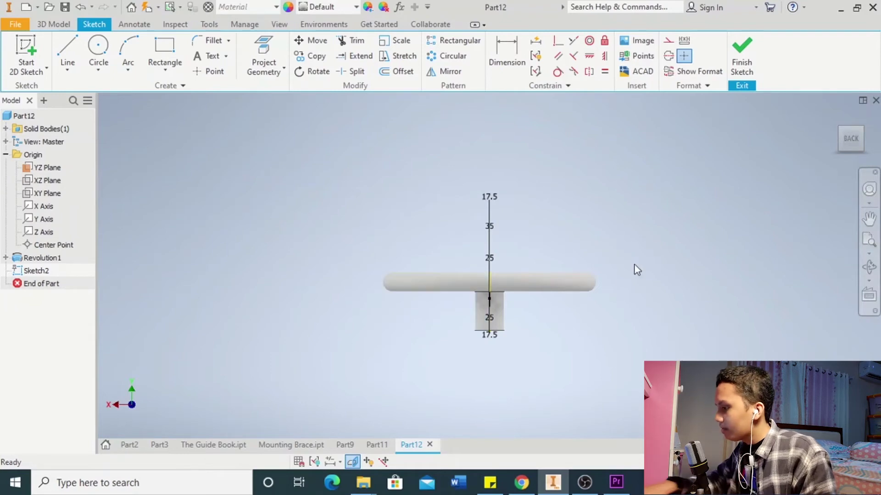
right_click(50, 169)
left_click(89, 316)
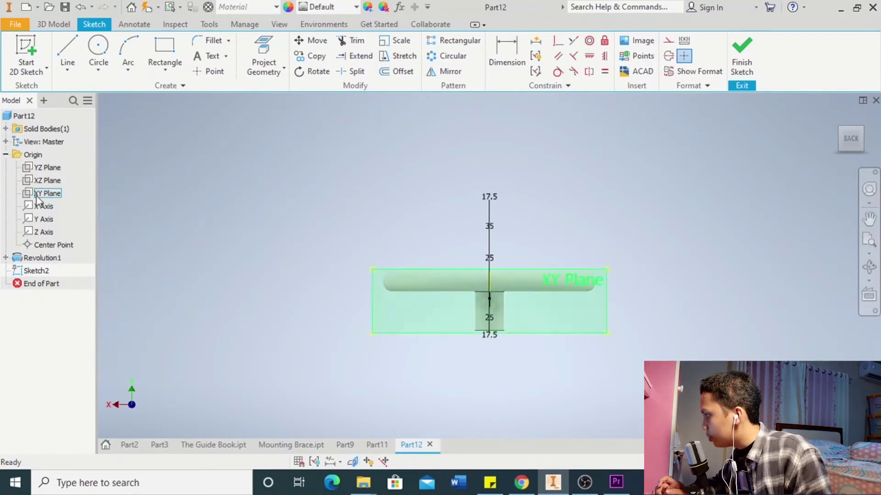
right_click(45, 194)
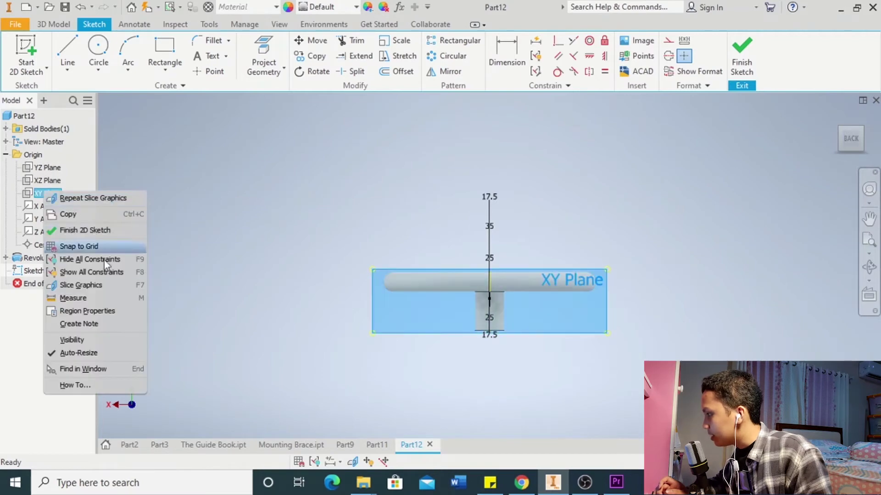
left_click(78, 339)
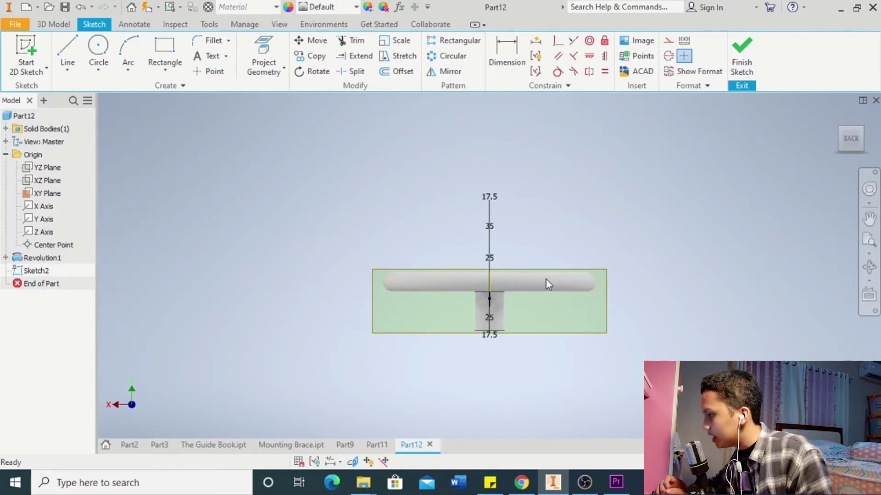
Step: Finish the spoke path sketch and start a new sketch on the XY plane with the graphics sliced
left_click(29, 55)
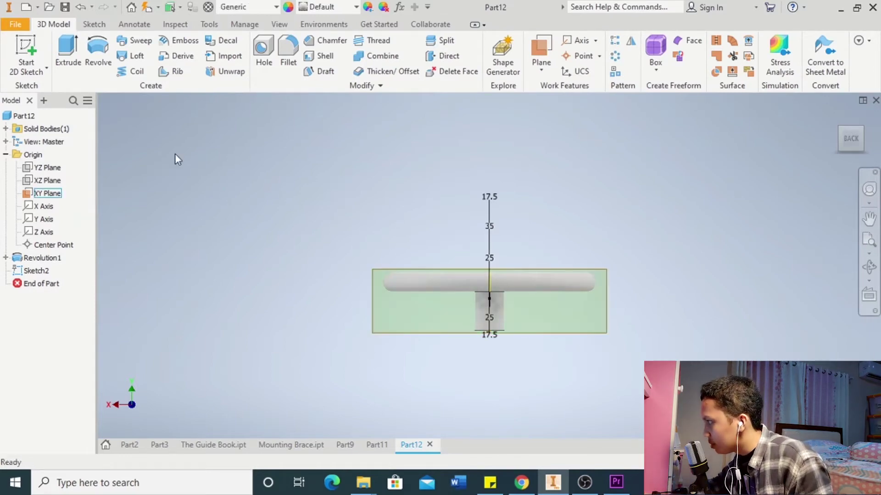
left_click(26, 50)
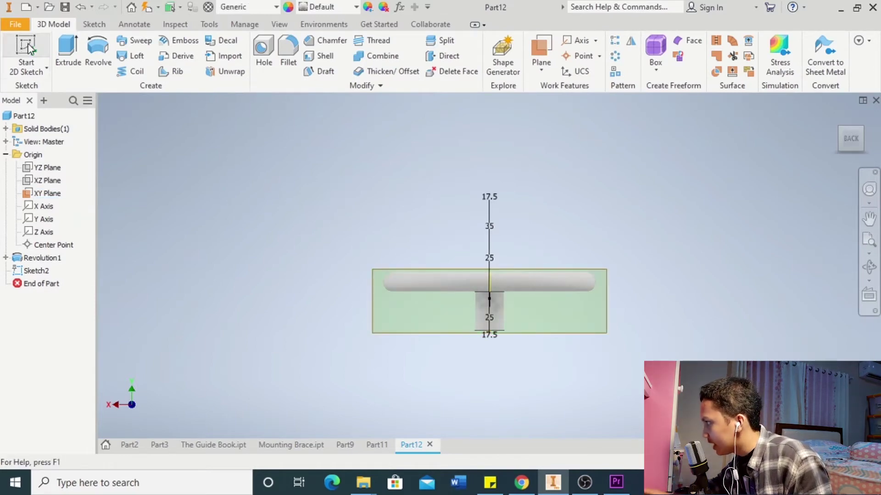
left_click(550, 334)
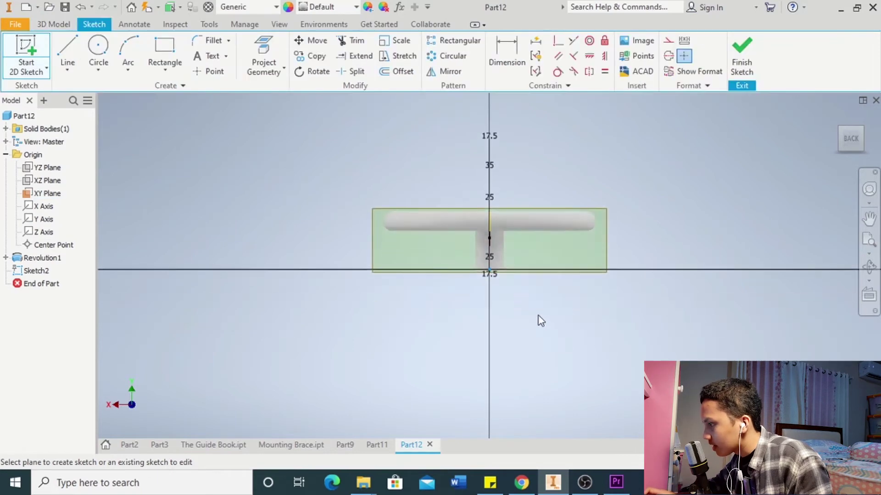
middle_click_drag(504, 208, 528, 373)
scroll(549, 268, "up", 3)
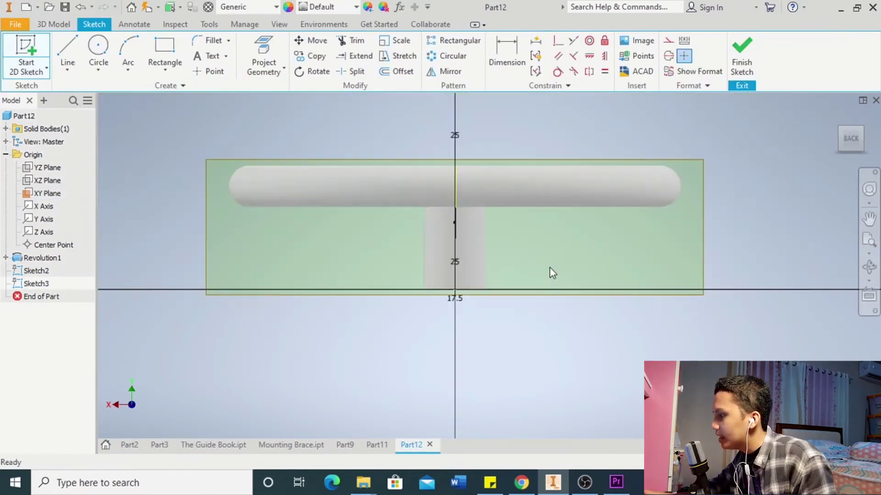
middle_click_drag(539, 310, 520, 381)
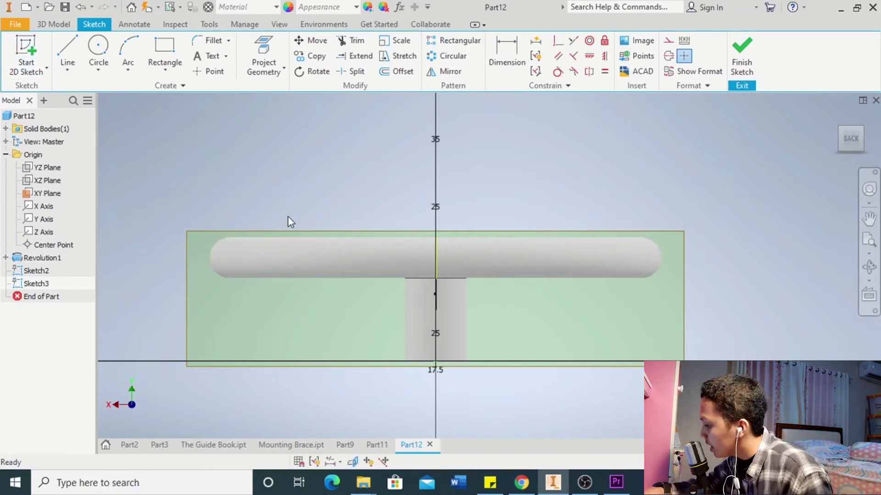
key("F7")
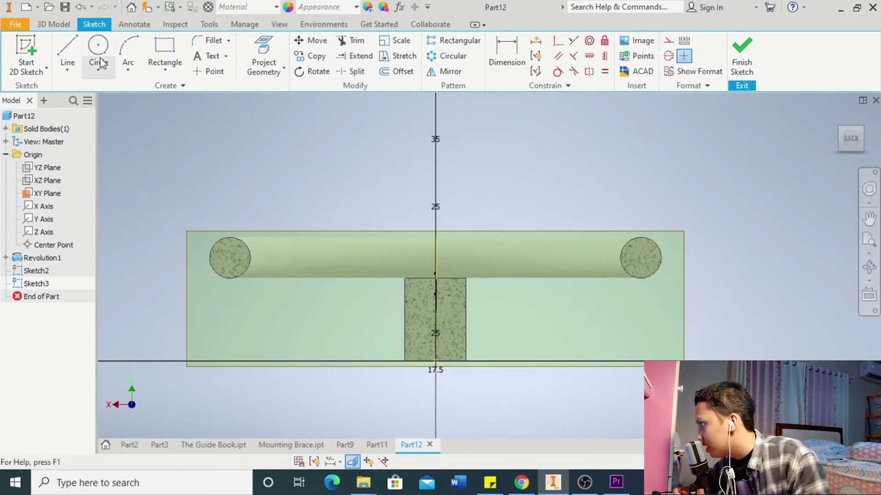
left_click(164, 46)
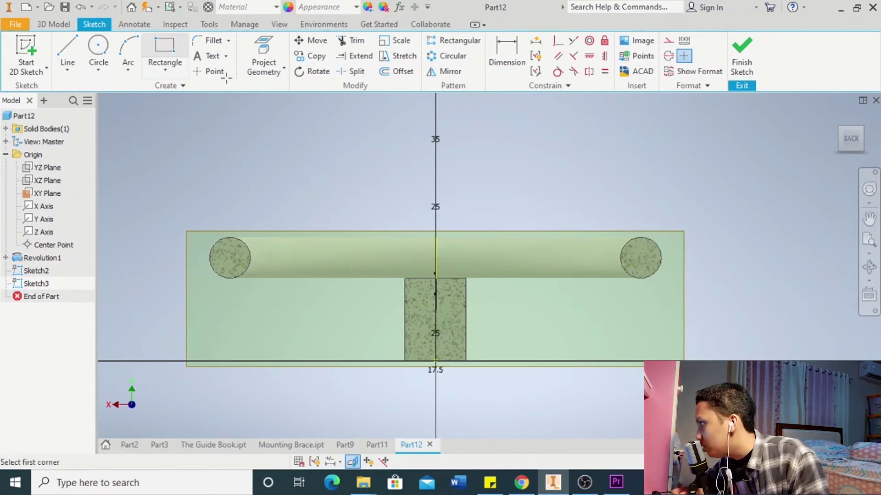
left_click(435, 331)
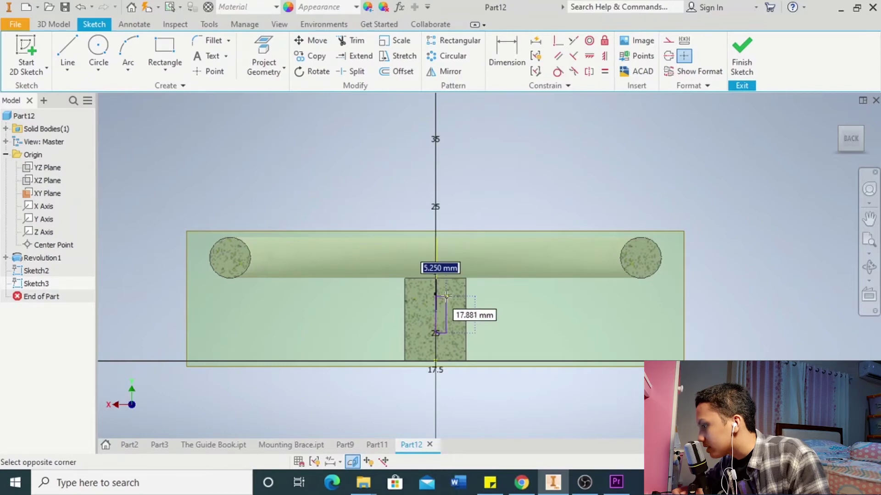
right_click(417, 295)
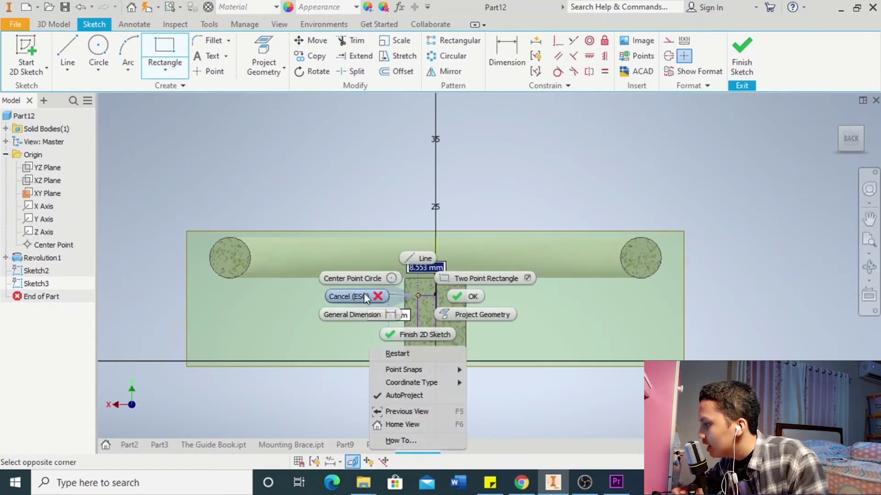
left_click(378, 297)
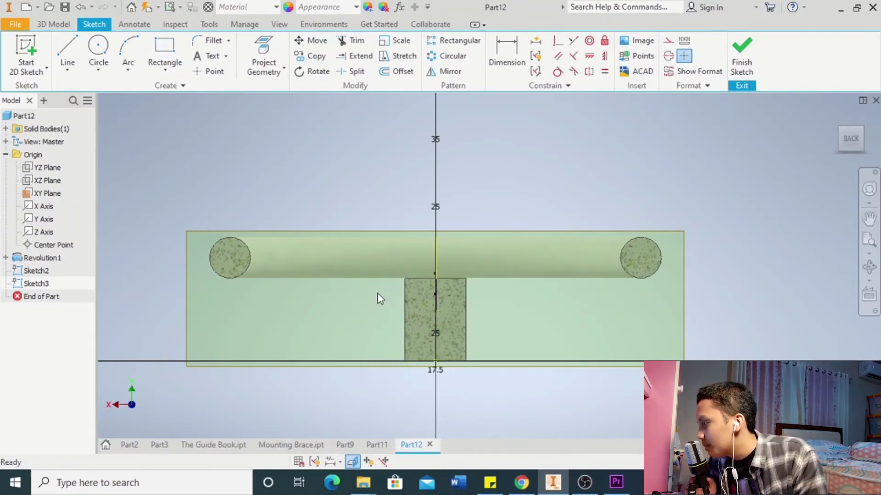
Step: Draw a two-point center rectangle 13 mm wide and 18 mm high inside the hub section, centered on the vertical axis
left_click(164, 71)
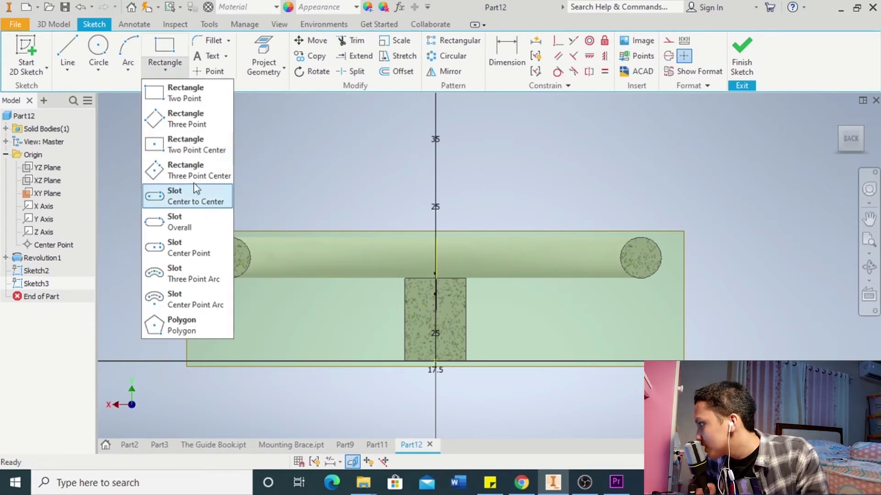
left_click(200, 150)
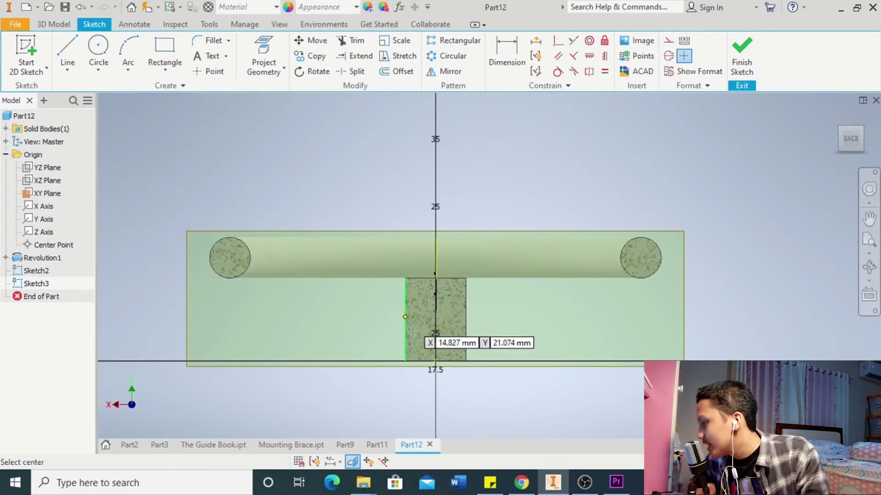
left_click(435, 326)
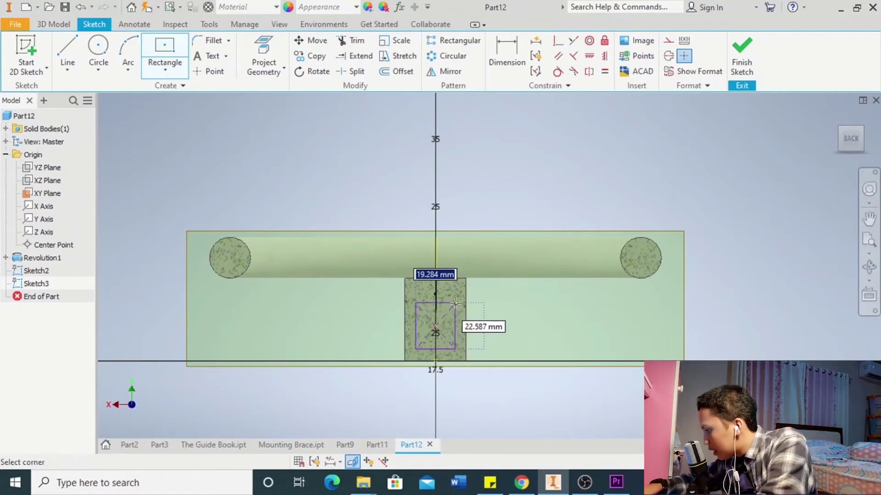
type("13")
key("Tab")
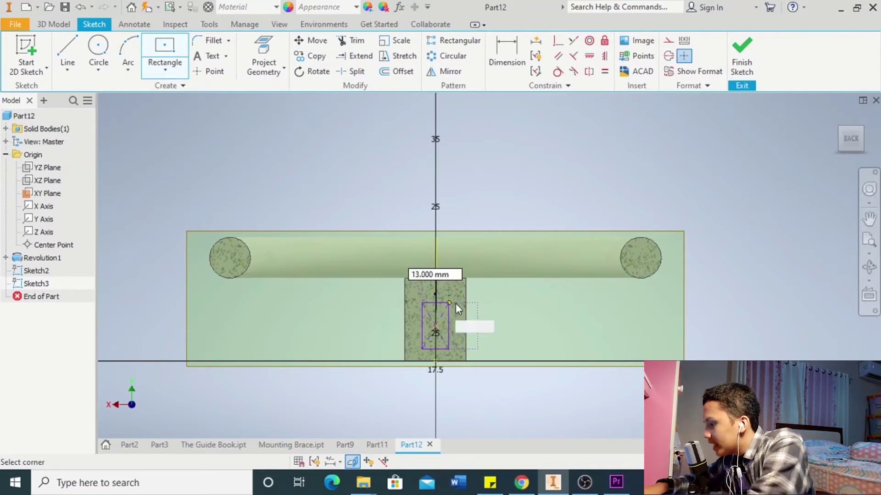
type("18")
key("Return")
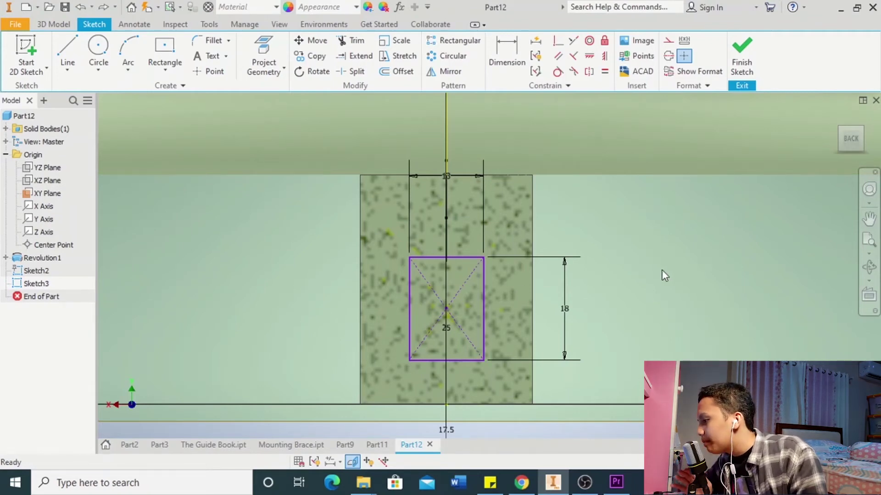
Step: Project the hub-side end point of the spoke path into the rectangle sketch
left_click(843, 142)
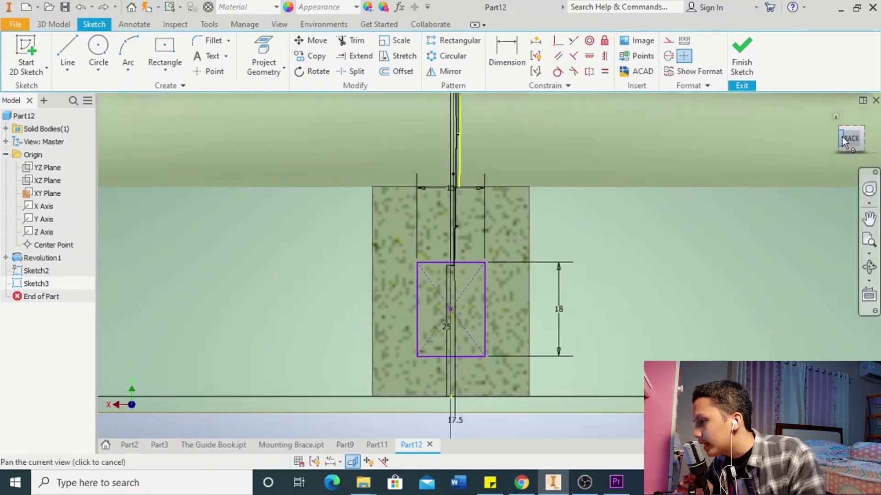
scroll(555, 323, "up", 5)
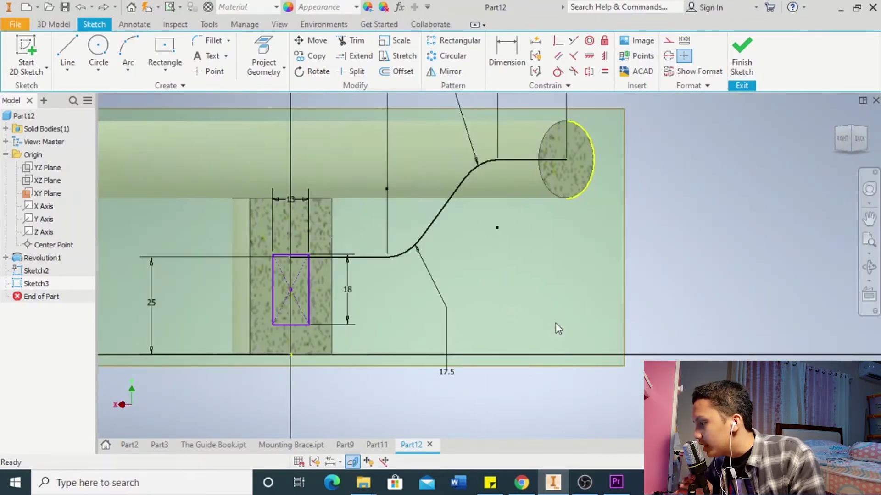
mouse_move(501, 299)
middle_mouse_down()
mouse_move(570, 334)
mouse_move(613, 314)
middle_mouse_up()
scroll(585, 328, "up", 4)
scroll(571, 315, "down", 3)
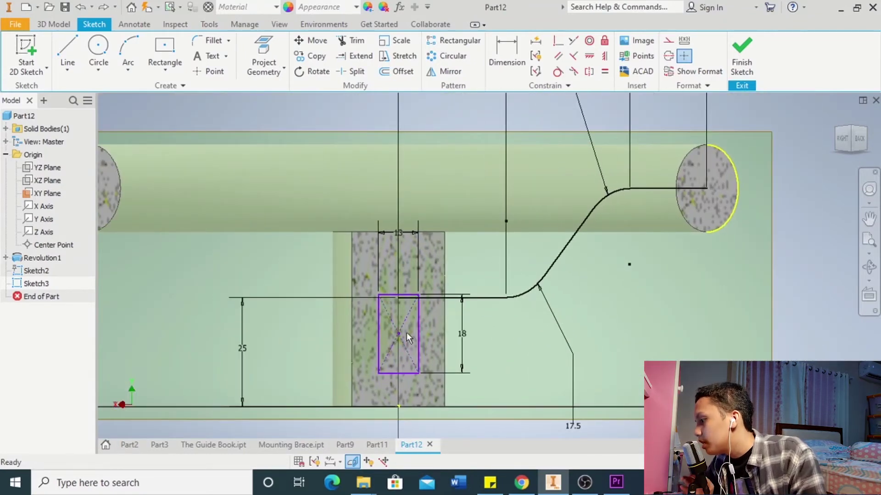
scroll(418, 322, "up", 3)
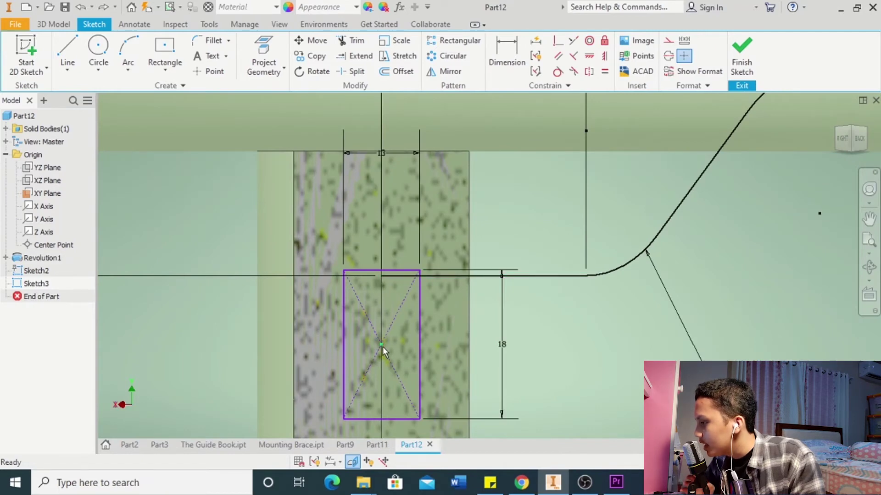
left_click(264, 50)
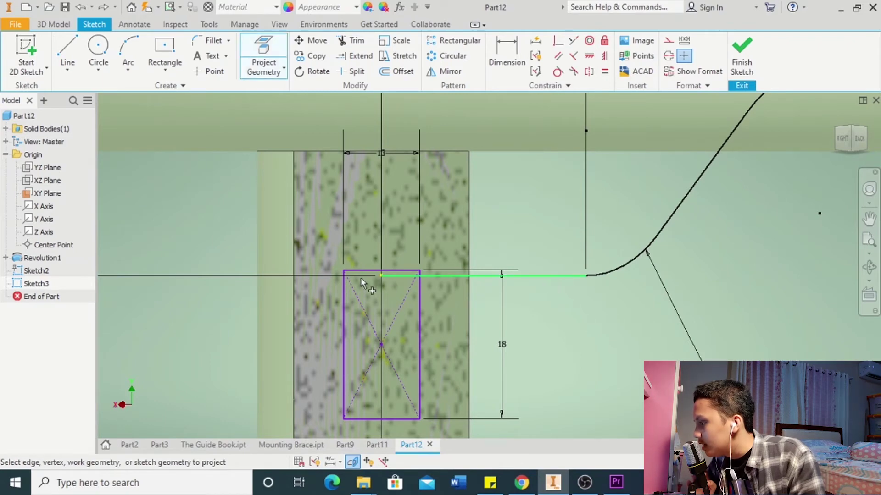
left_click(380, 275)
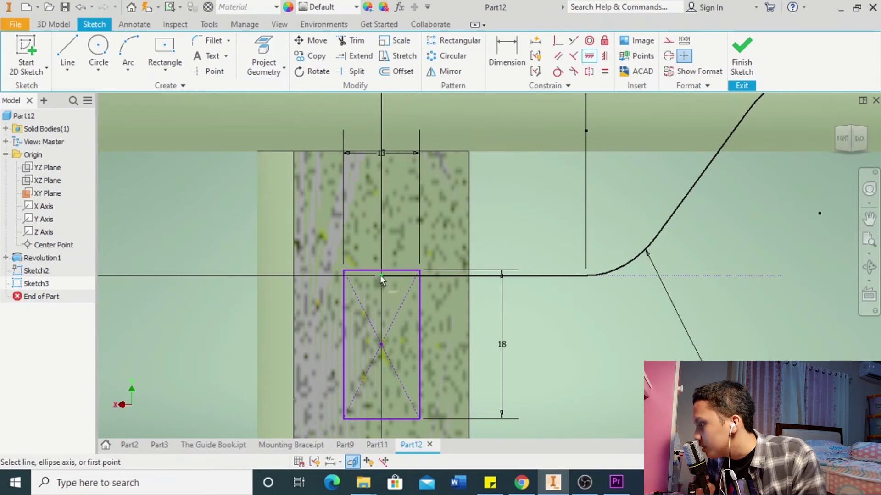
Step: Apply a horizontal constraint between the path's hub-side end point and the rectangle's center point
left_click(380, 275)
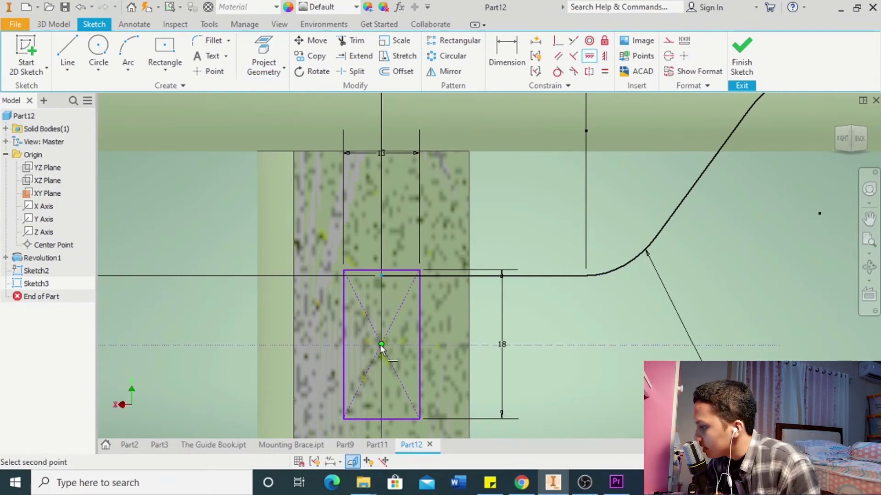
mouse_move(381, 347)
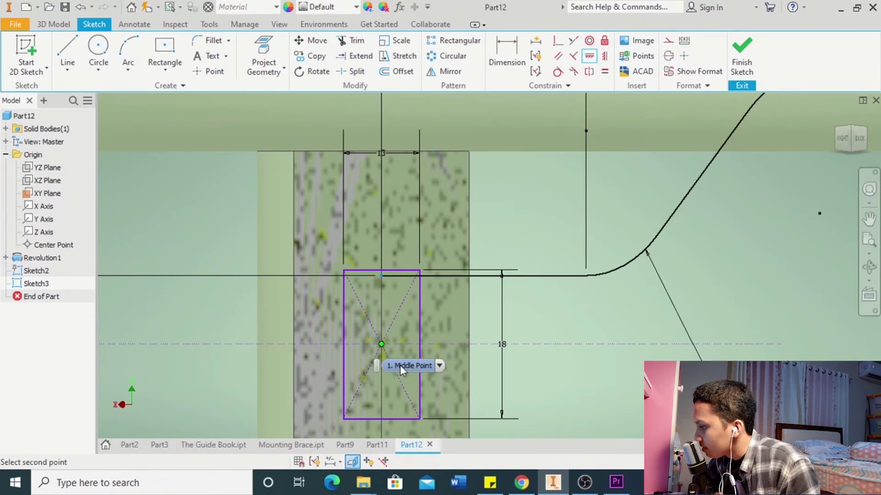
left_click(381, 345)
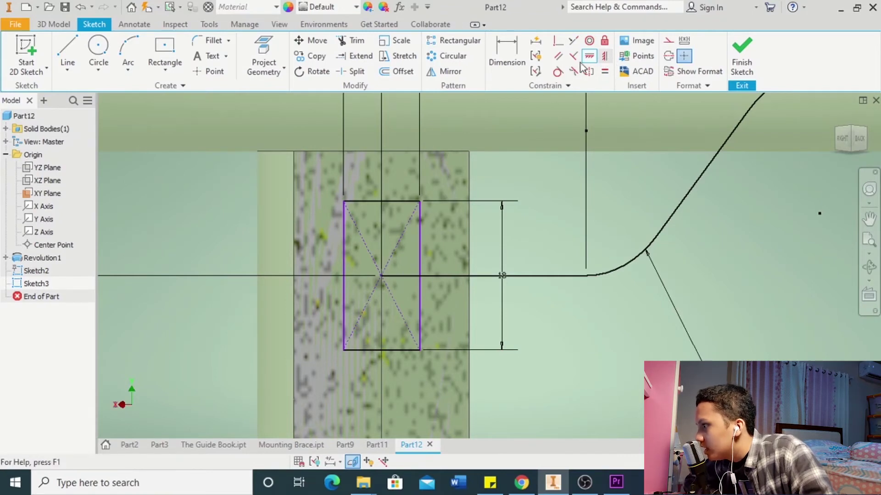
left_click(604, 55)
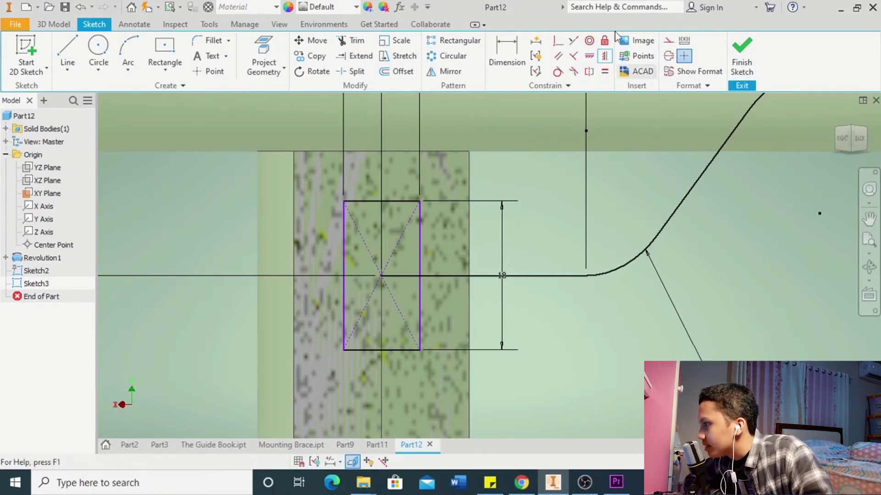
scroll(621, 260, "down", 2)
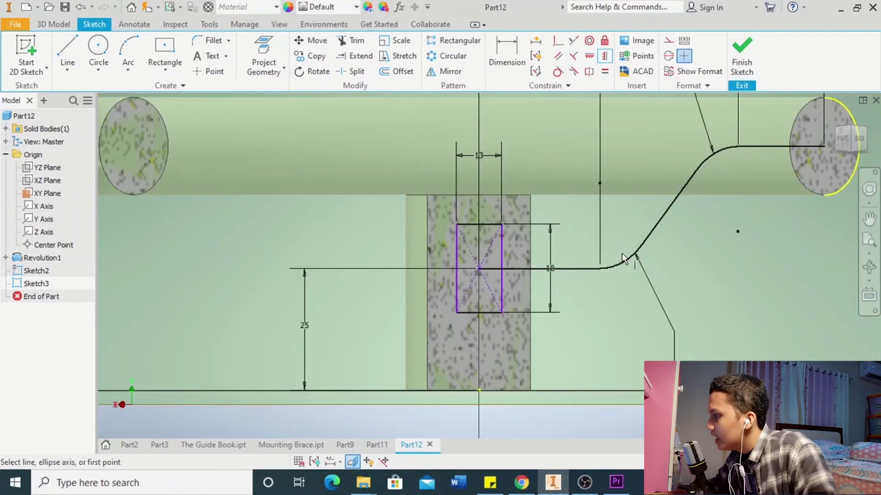
middle_click_drag(676, 254, 601, 292)
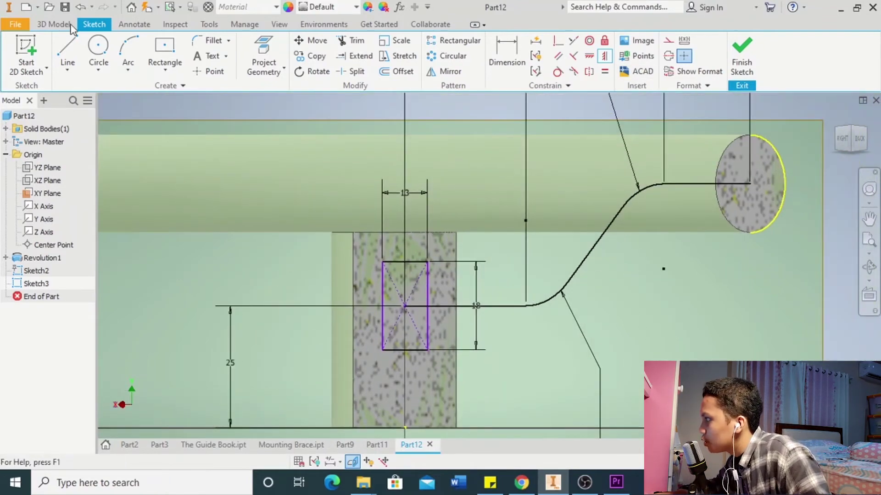
left_click(53, 24)
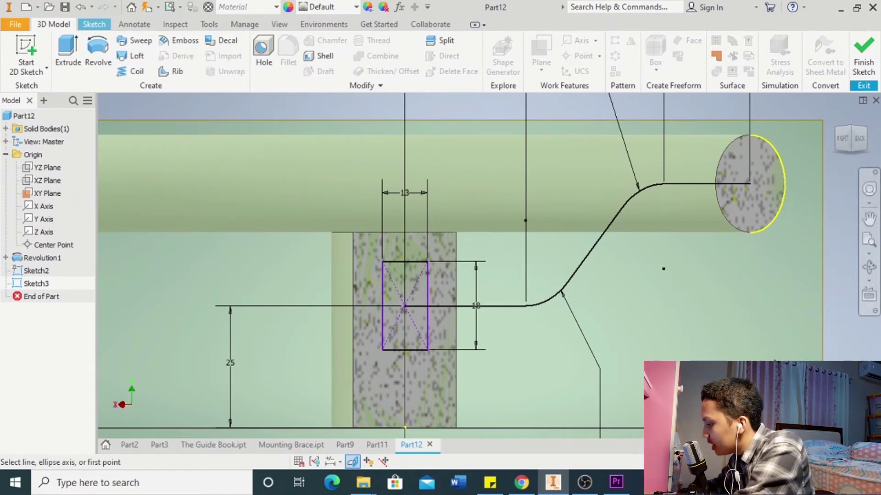
key("ctrl+shift+s")
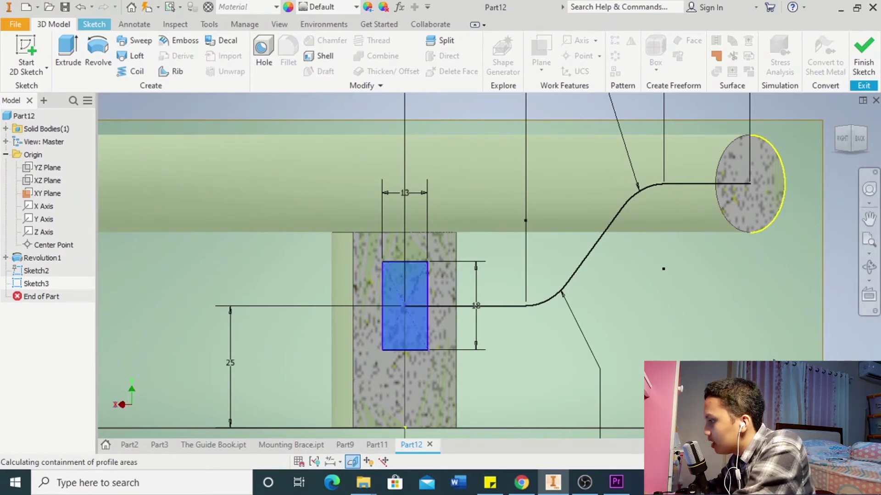
scroll(780, 339, "down", 3)
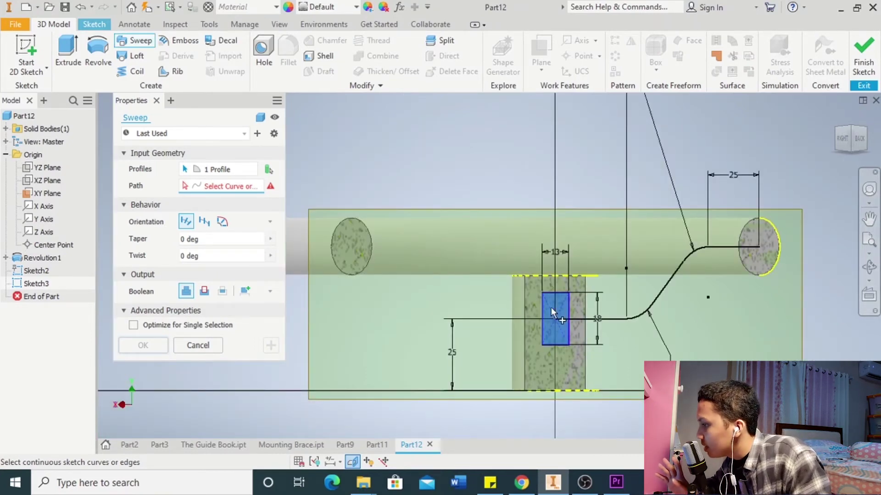
left_click(214, 345)
scroll(711, 338, "up", 3)
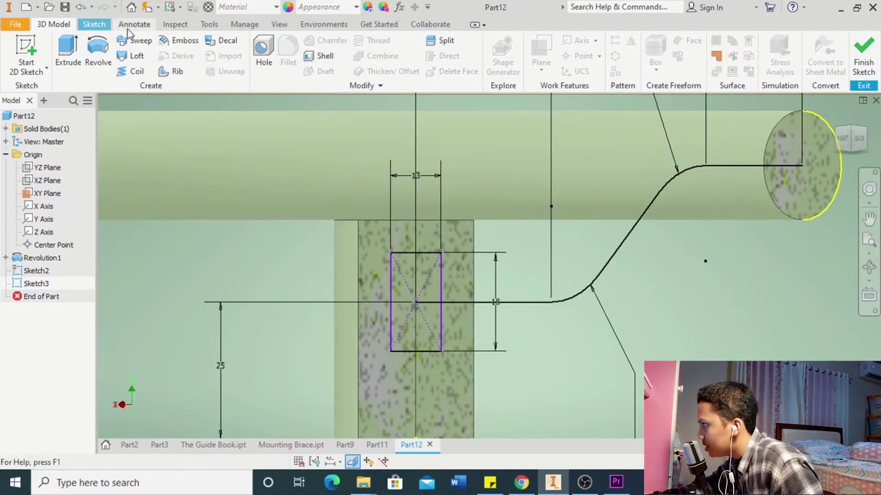
Step: Round both upper corners of the cross-section rectangle with 6.5 mm sketch fillets
left_click(94, 26)
left_click(212, 41)
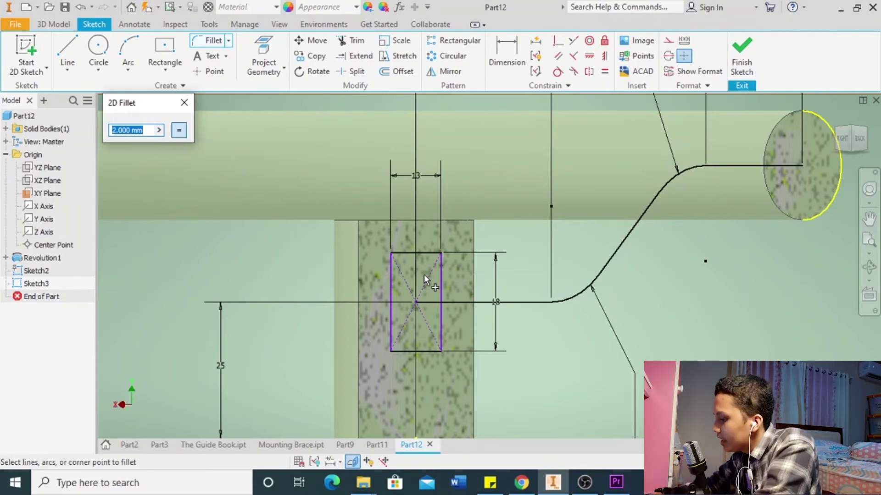
type("6.5")
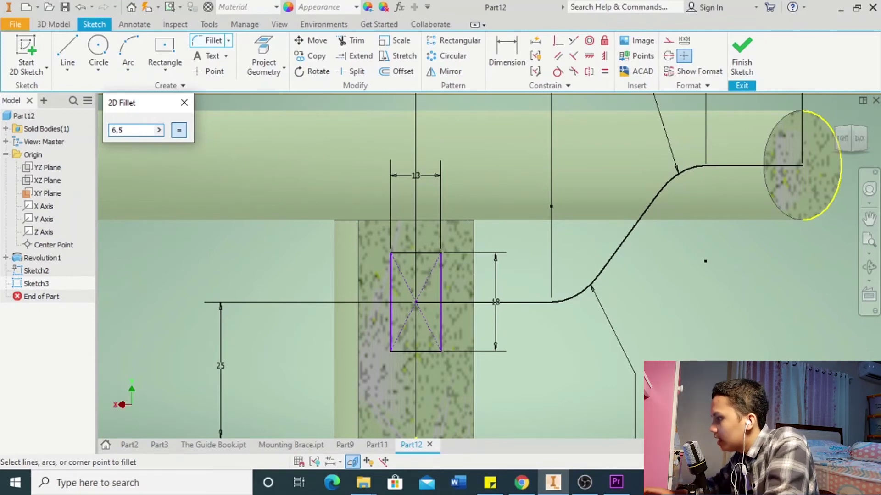
key("Escape")
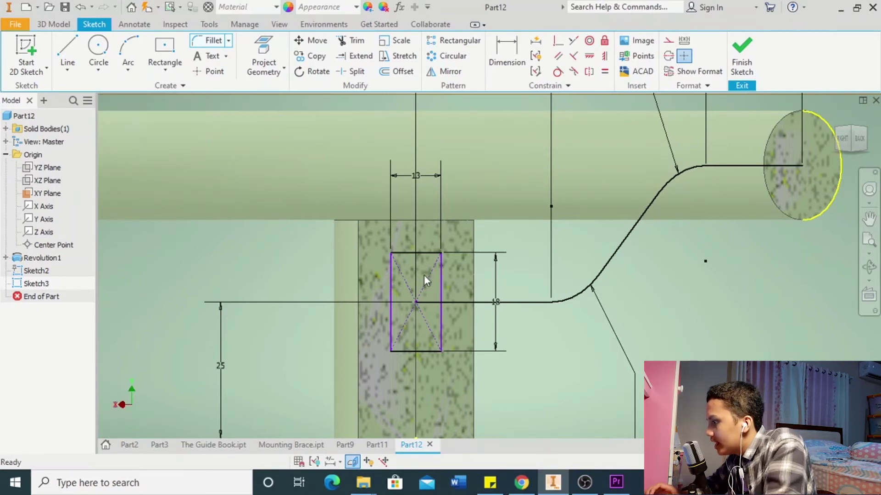
left_click(207, 44)
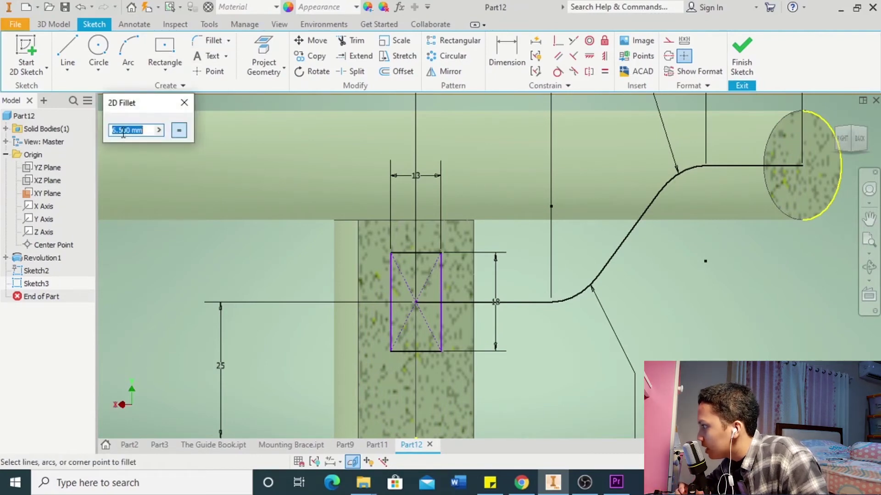
left_click(388, 277)
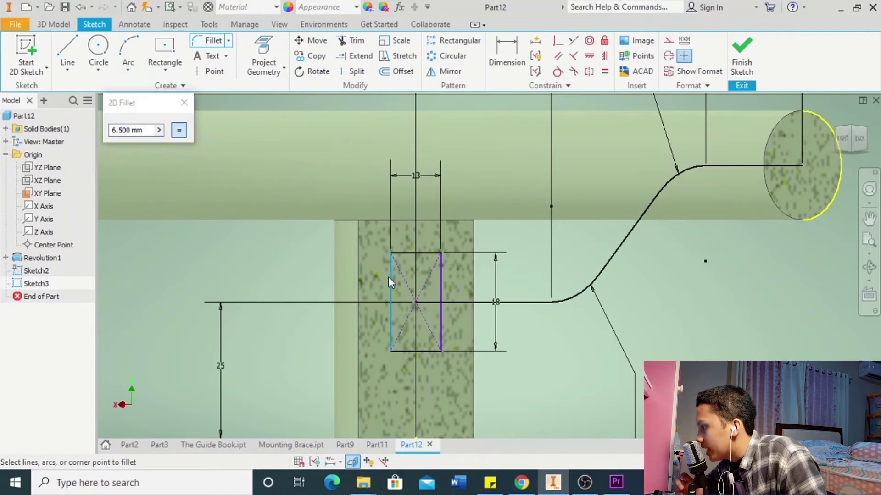
left_click(404, 252)
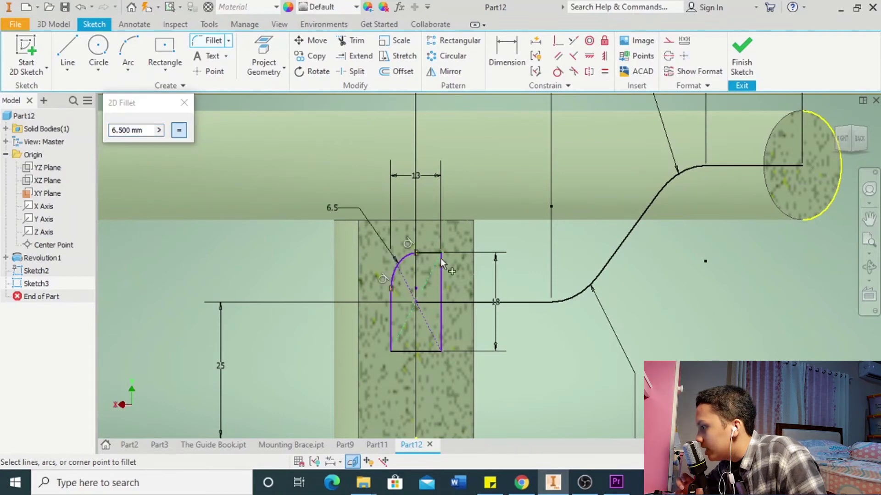
left_click(442, 277)
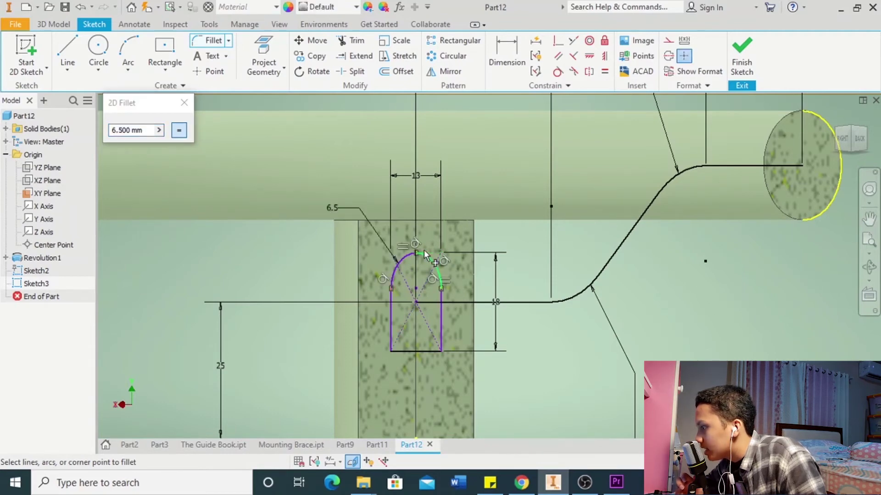
left_click(427, 253)
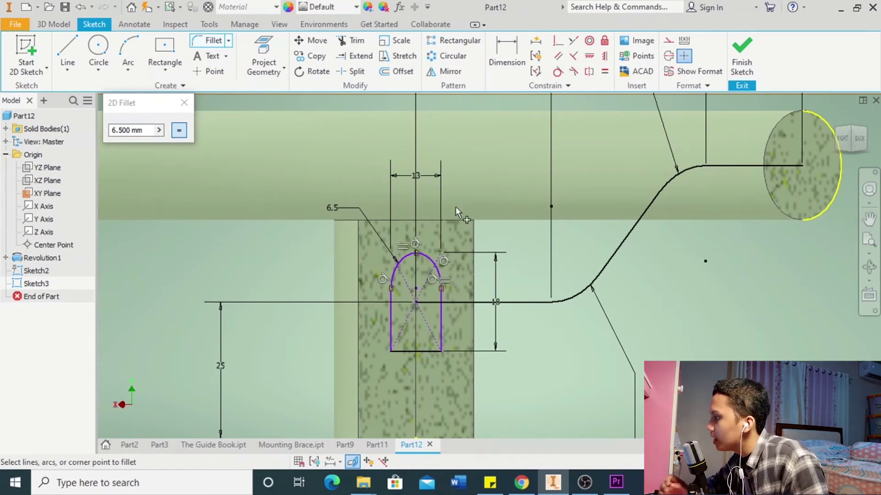
Step: Cancel a sweep of the rounded profile and undo the rectangle's corner fillets
left_click(54, 24)
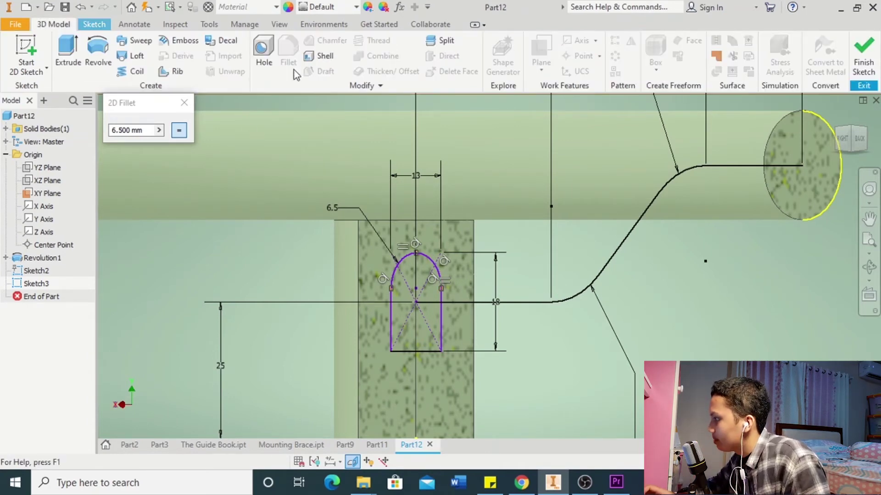
left_click(147, 42)
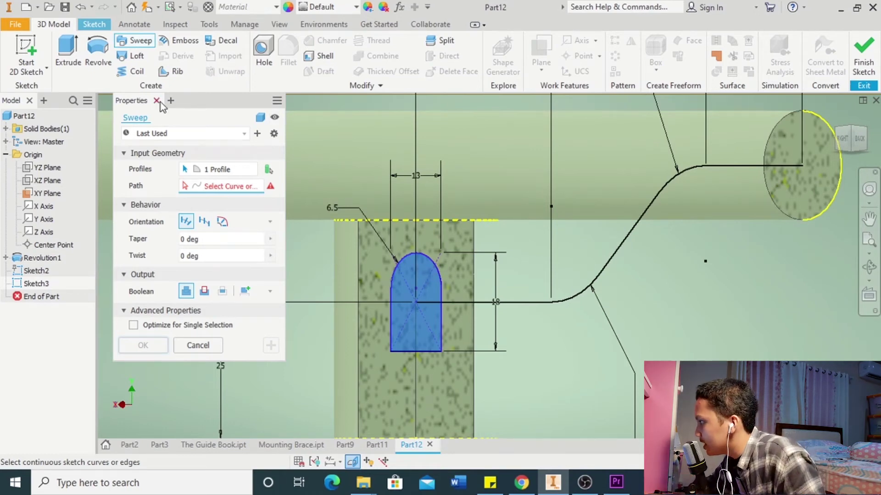
key("Escape")
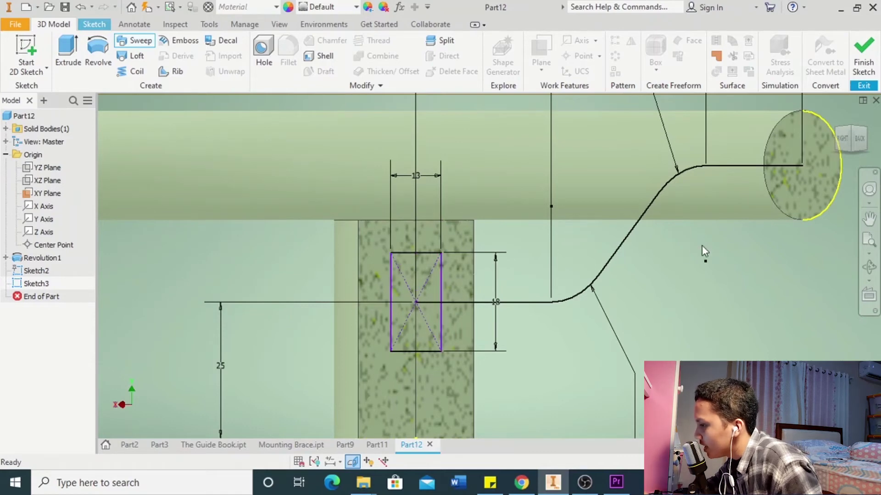
Step: Sweep the 13 by 18 mm rectangle along the curved spoke path, joining it to the hub and rim body
scroll(702, 246, "down", 3)
scroll(681, 227, "up", 5)
middle_click_drag(684, 226, 593, 322)
left_click(137, 40)
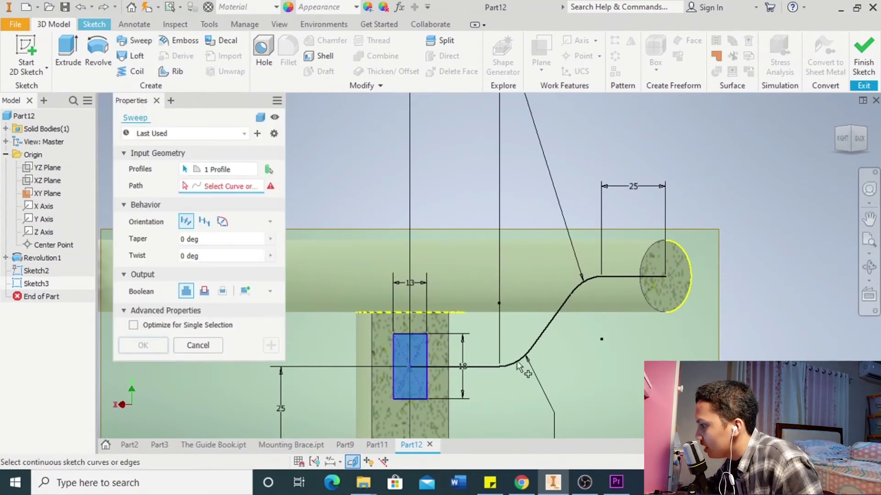
left_click(541, 342)
scroll(357, 331, "up", 2)
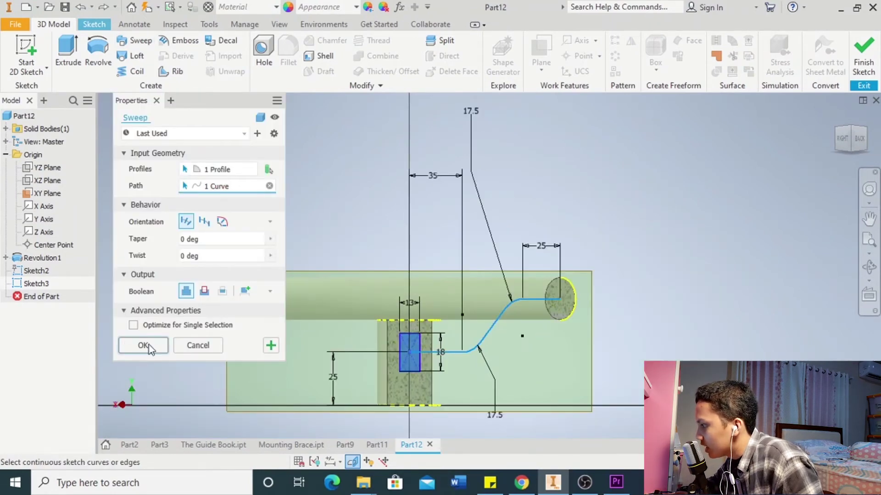
left_click(143, 345)
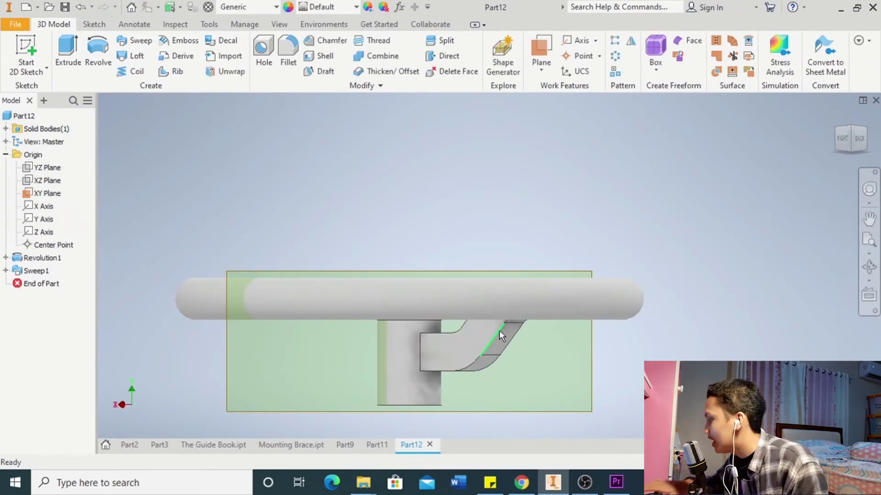
Step: Inspect the swept spoke between hub and rim, and undo the sweep to return to the cross-section sketch
mouse_move(499, 330)
scroll(633, 387, "up", 3)
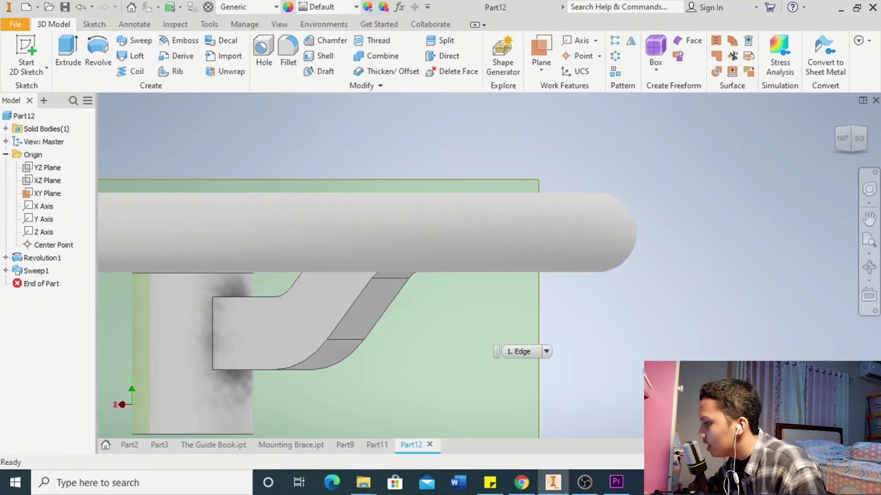
middle_click_drag(593, 356, 757, 317)
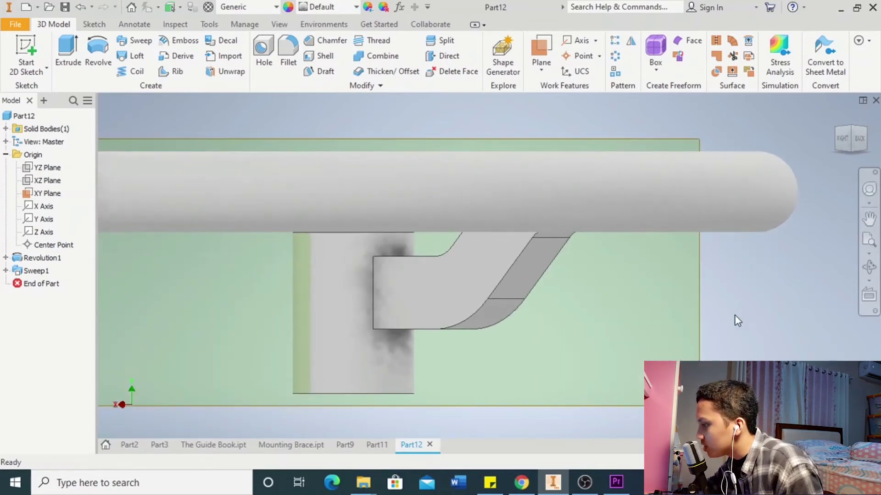
key("ctrl+z")
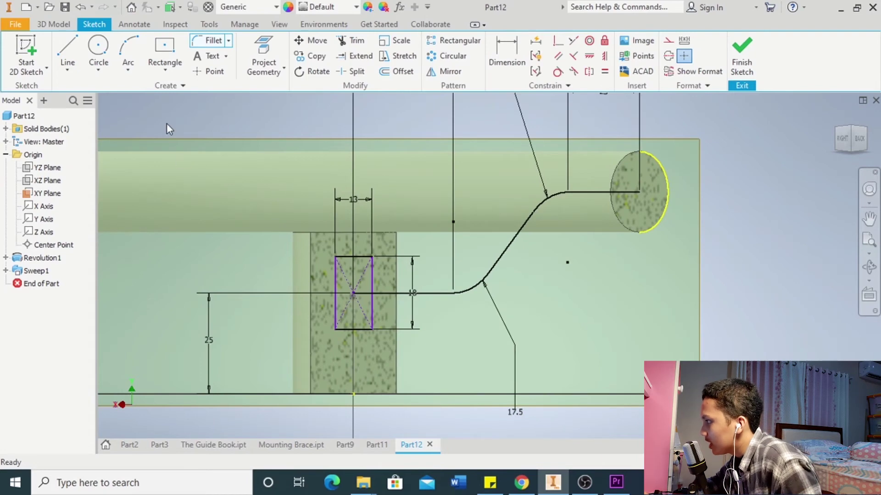
Step: Round both upper corners of the spoke cross-section rectangle with 6.5 mm sketch fillets
key("f")
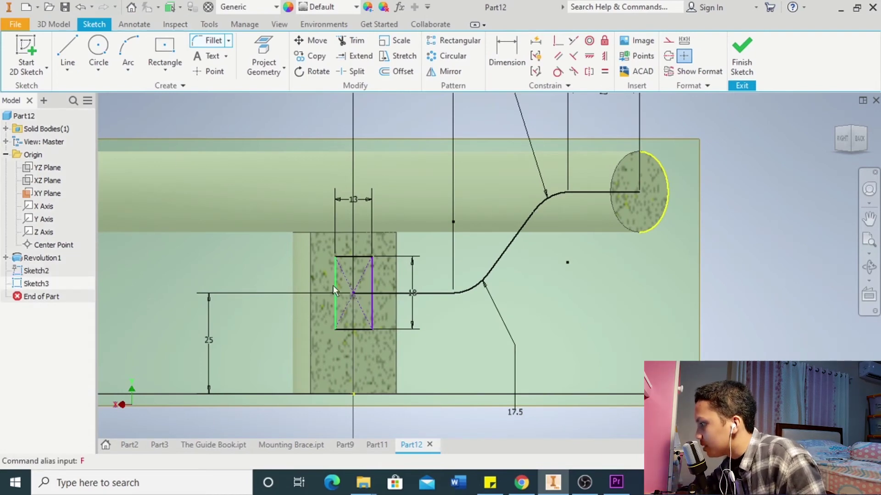
left_click(222, 42)
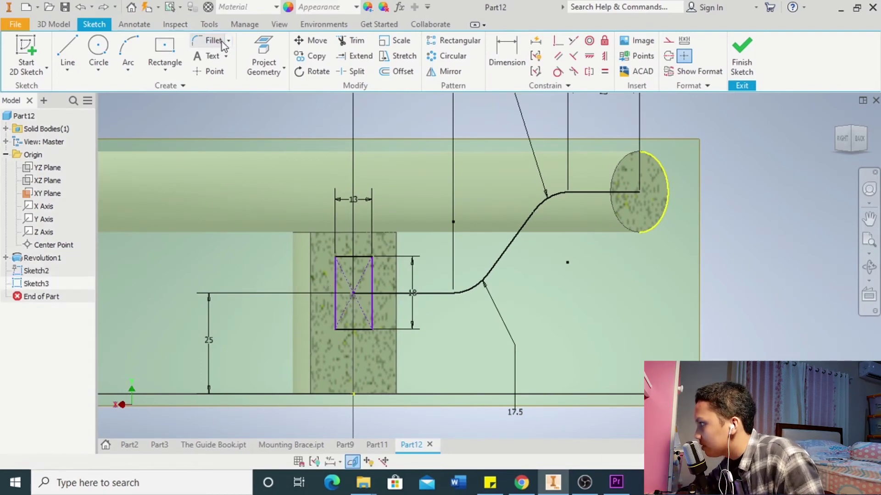
left_click(335, 276)
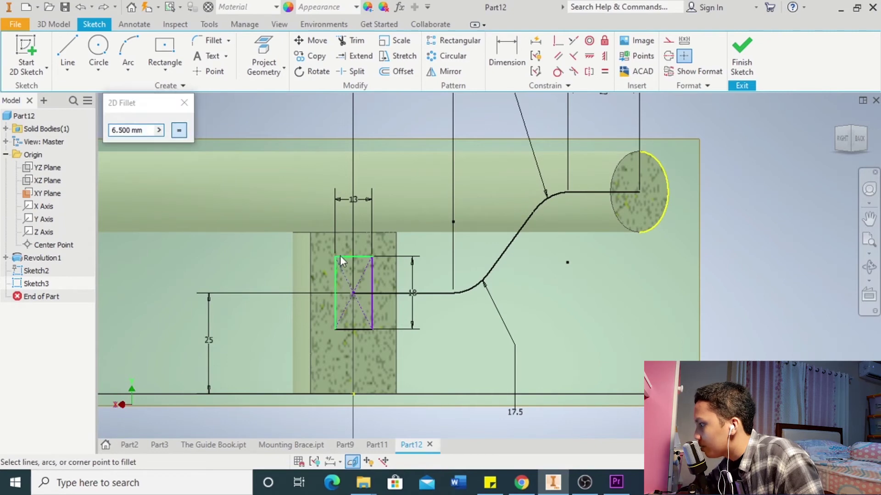
left_click(342, 257)
left_click(373, 268)
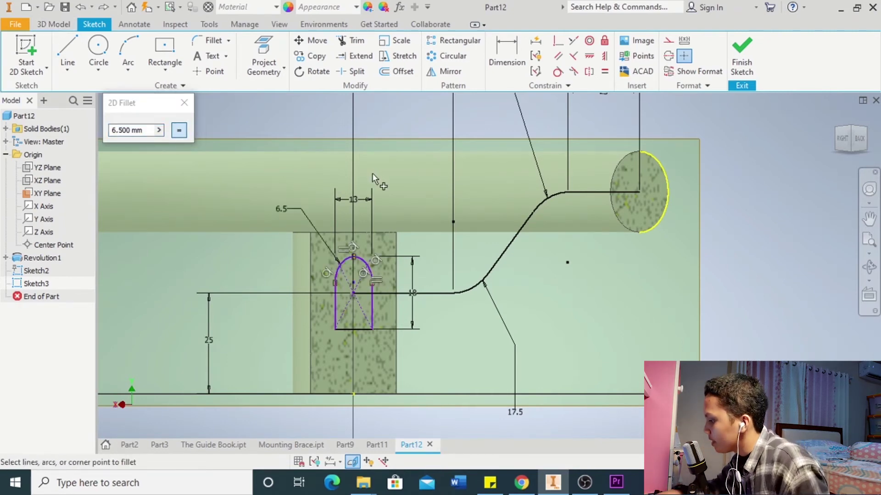
Step: Sweep the round-topped cross-section along the curved spoke path, joining it to the hub and rim
key("ctrl+shift+s")
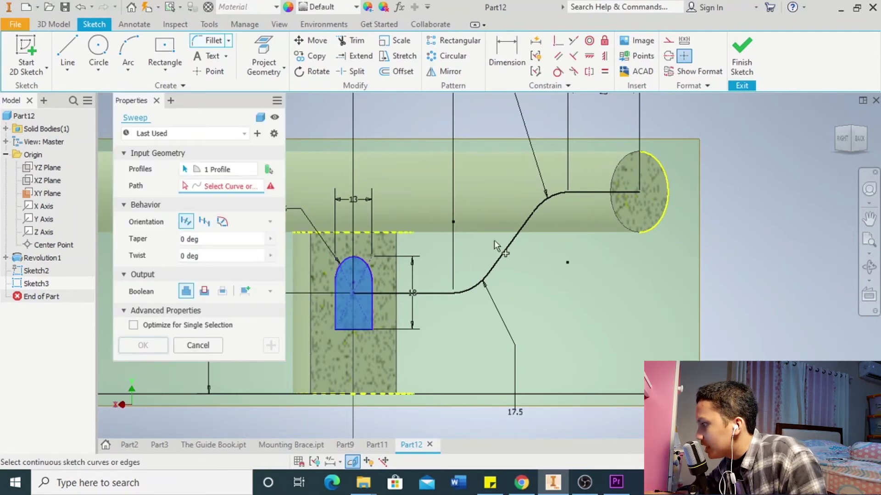
left_click(505, 252)
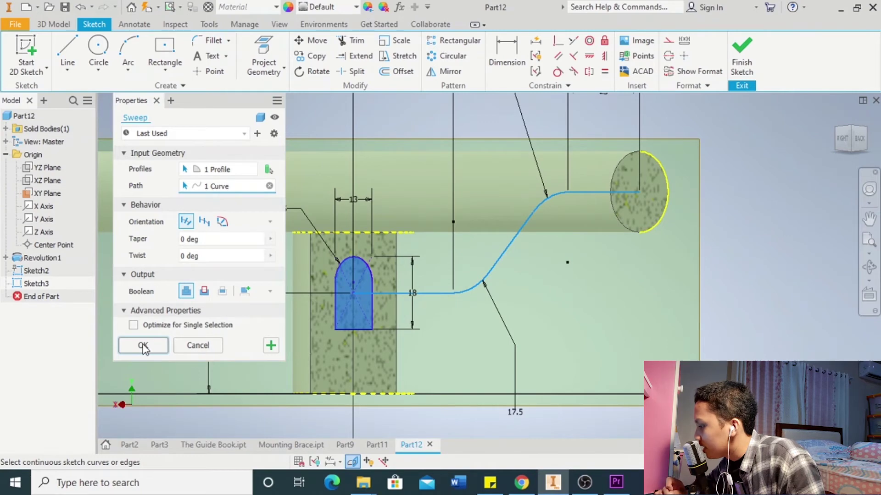
left_click(143, 346)
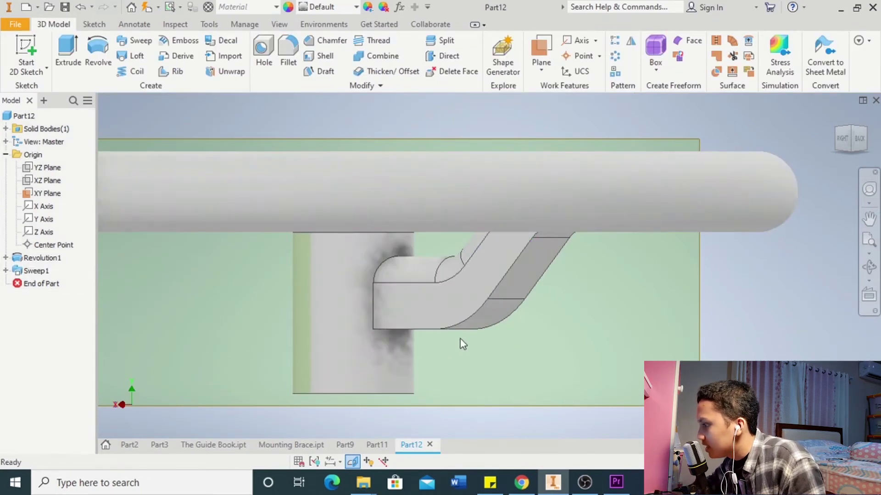
Step: Return to the home view and hide the XY origin plane
middle_click_drag(461, 369, 384, 357, "shift")
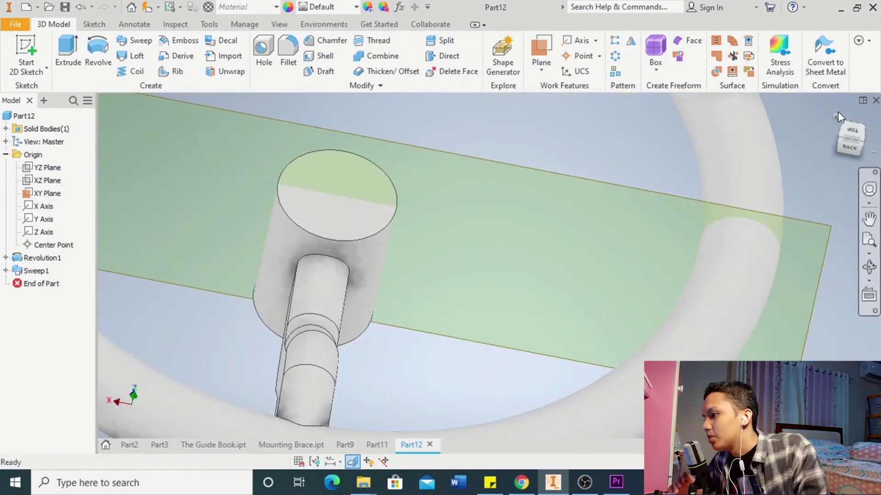
left_click(836, 115)
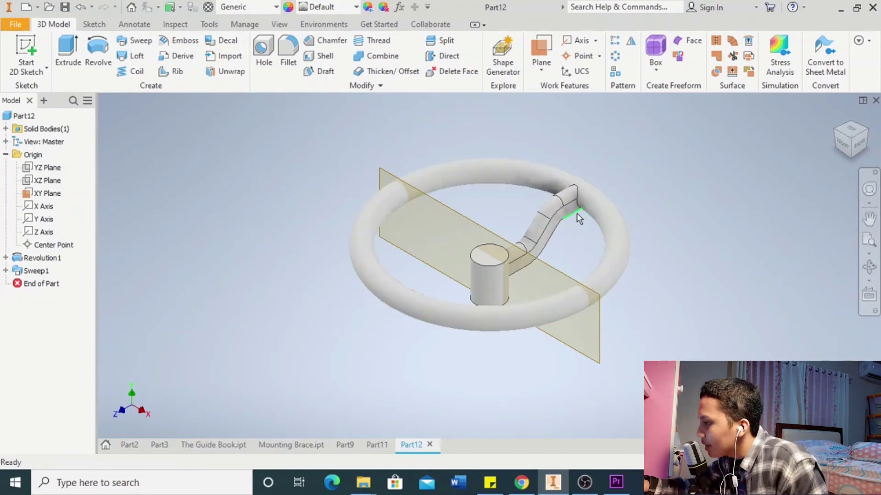
right_click(50, 194)
left_click(111, 270)
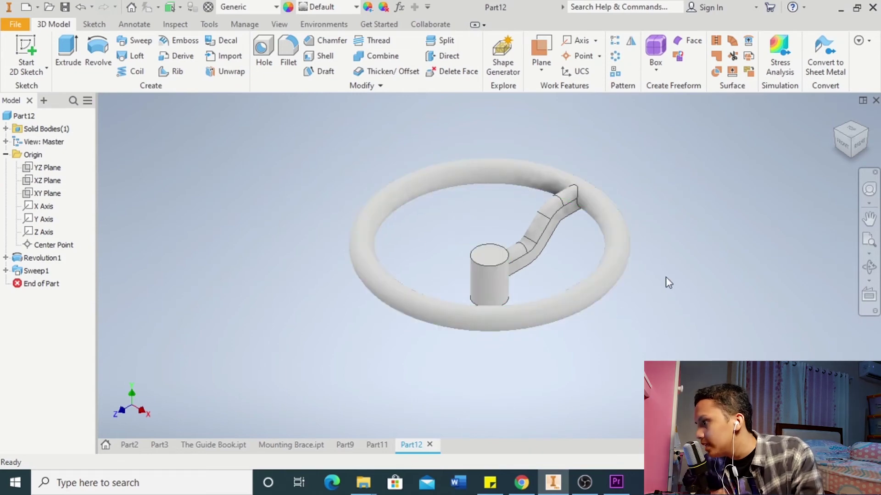
left_click(620, 59)
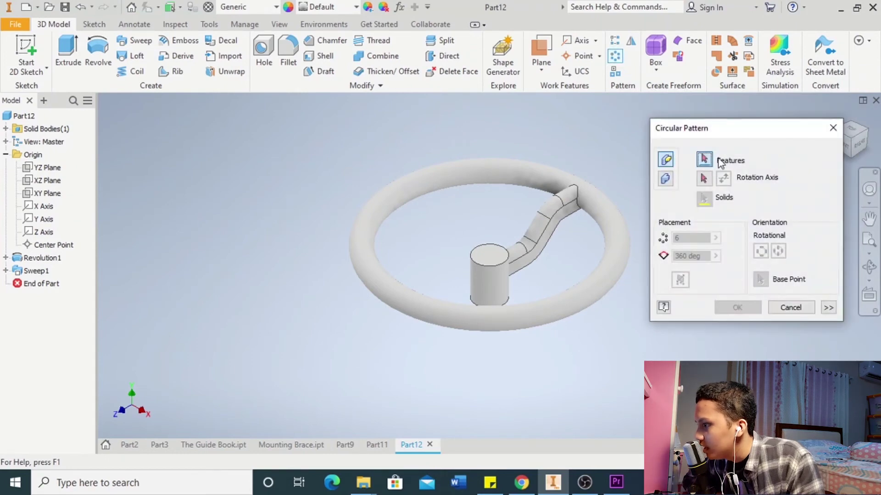
left_click_drag(722, 137, 207, 141)
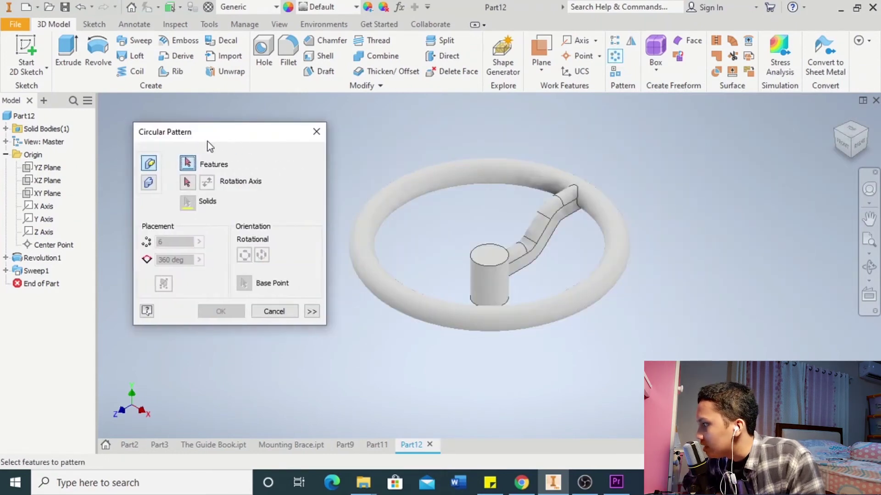
left_click(548, 214)
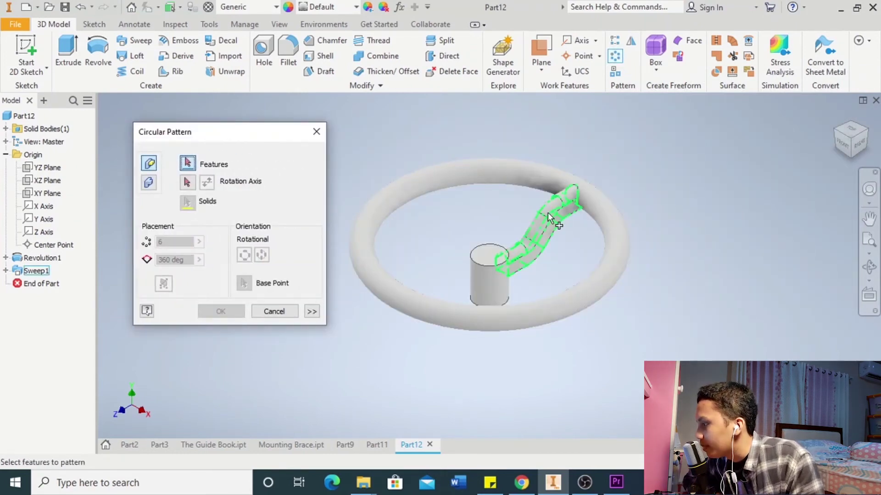
left_click(549, 218)
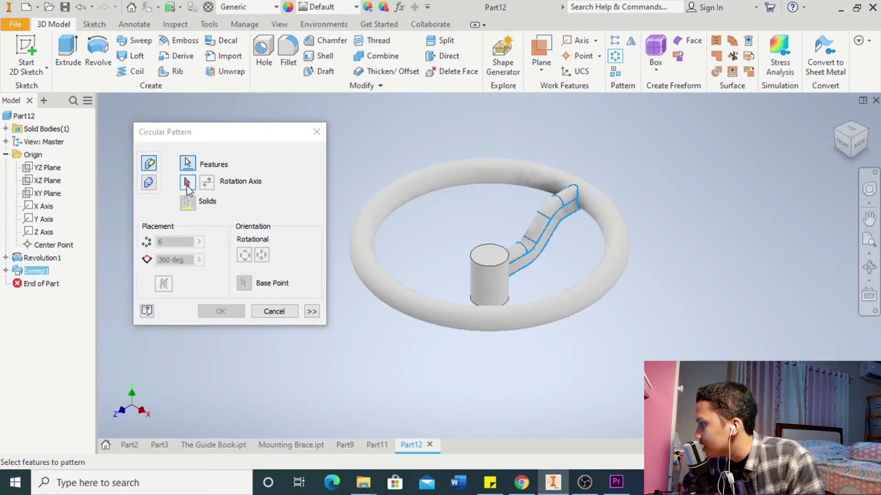
left_click(492, 257)
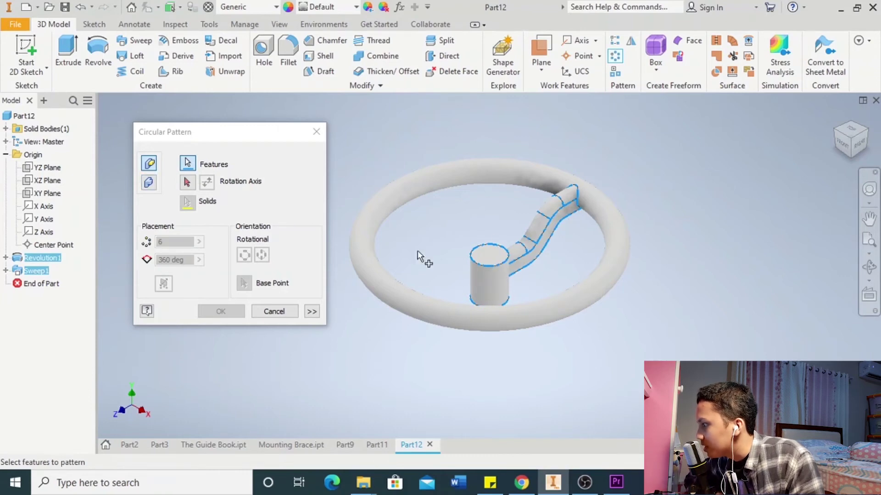
key("Escape")
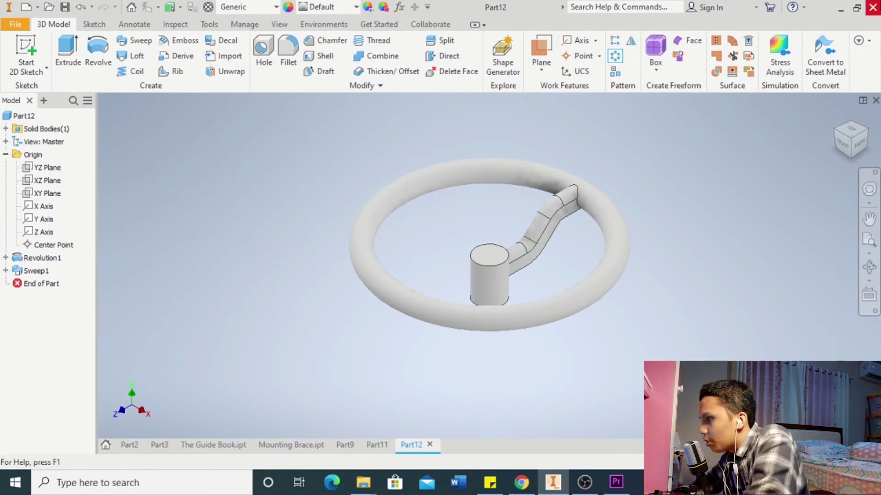
Step: Circular-pattern the swept spoke around the Y axis with 4 occurrences over 360 degrees
key("Return")
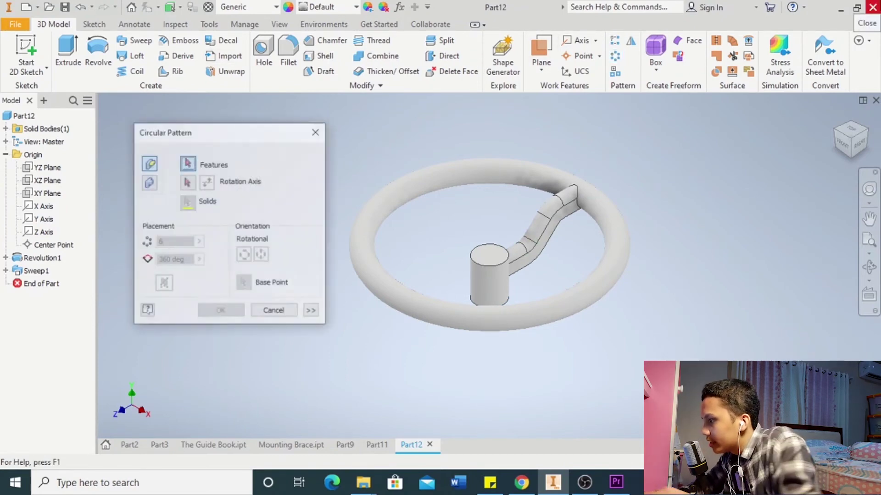
left_click(544, 221)
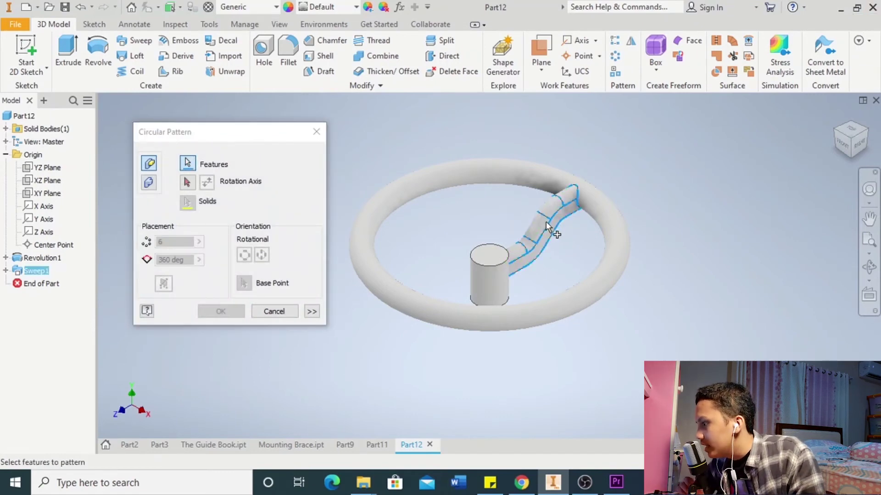
left_click(187, 182)
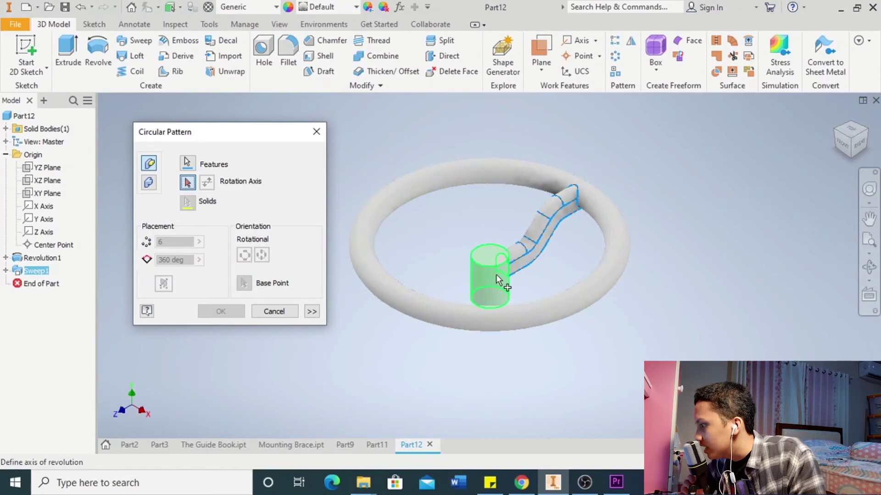
left_click(40, 221)
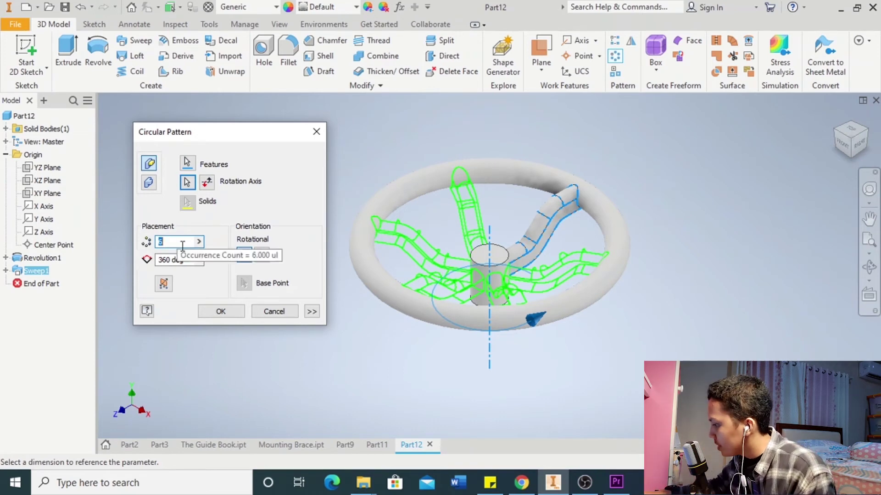
type("4")
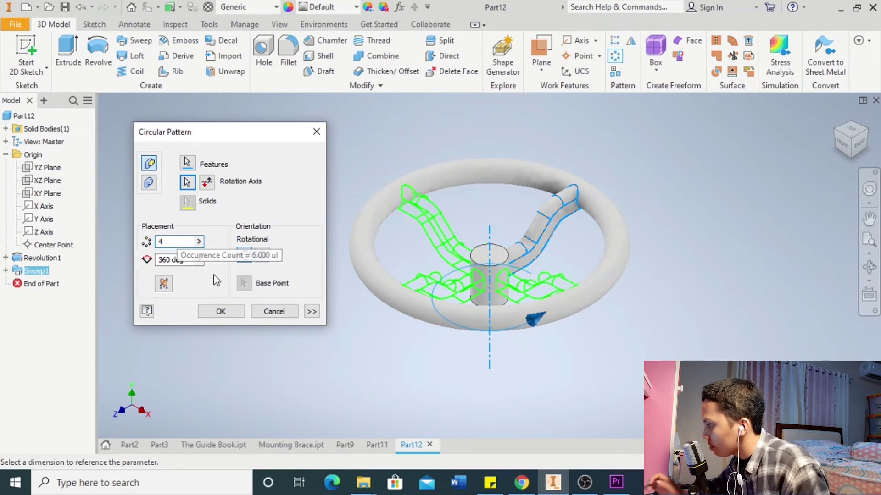
left_click(220, 311)
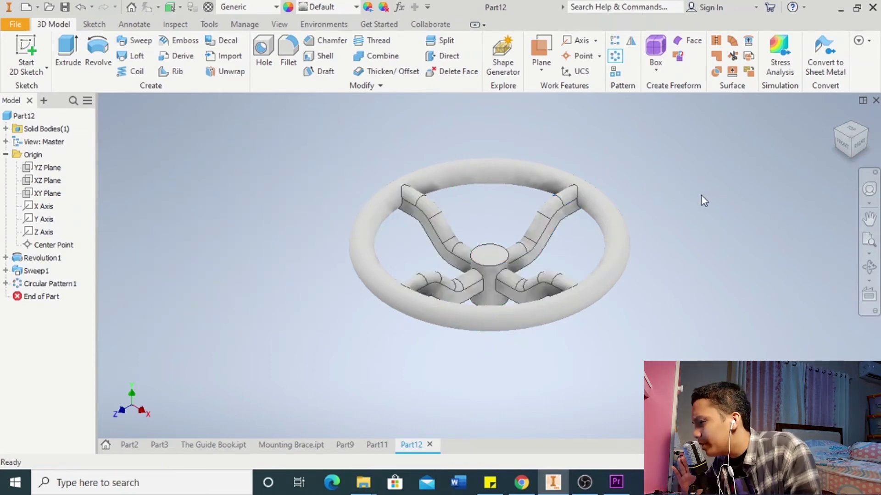
Step: Fillet the edges where all four spokes meet the rim with a 3 mm radius
scroll(693, 194, "up", 2)
scroll(642, 194, "down", 6)
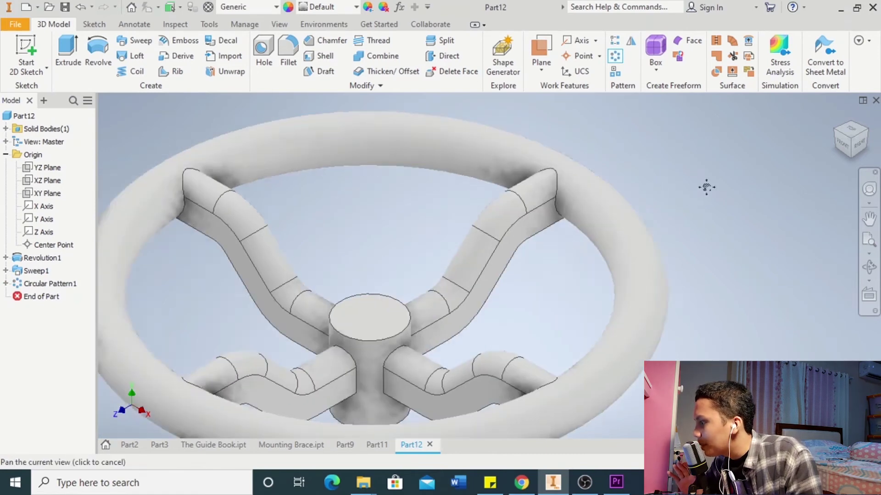
middle_click_drag(707, 187, 724, 188)
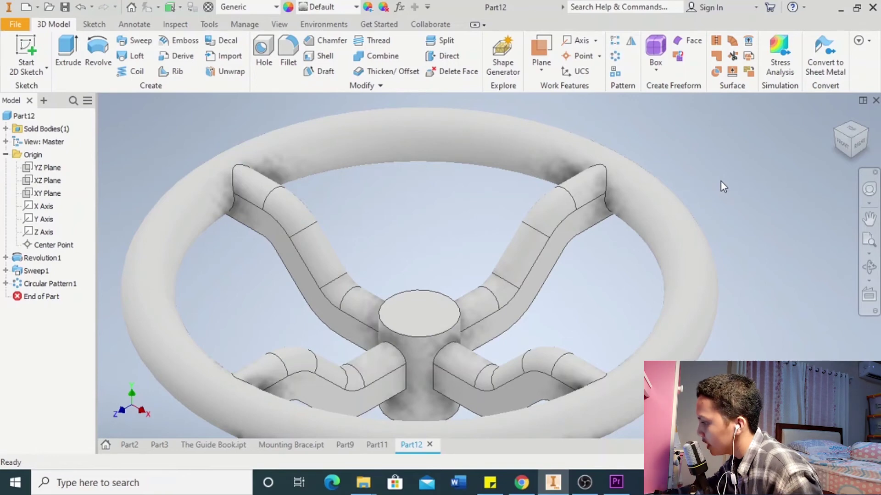
key("f")
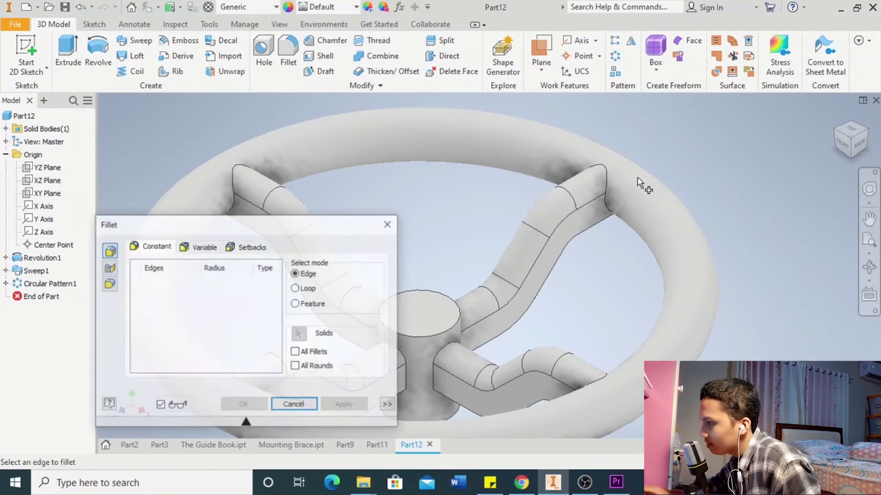
left_click(208, 281)
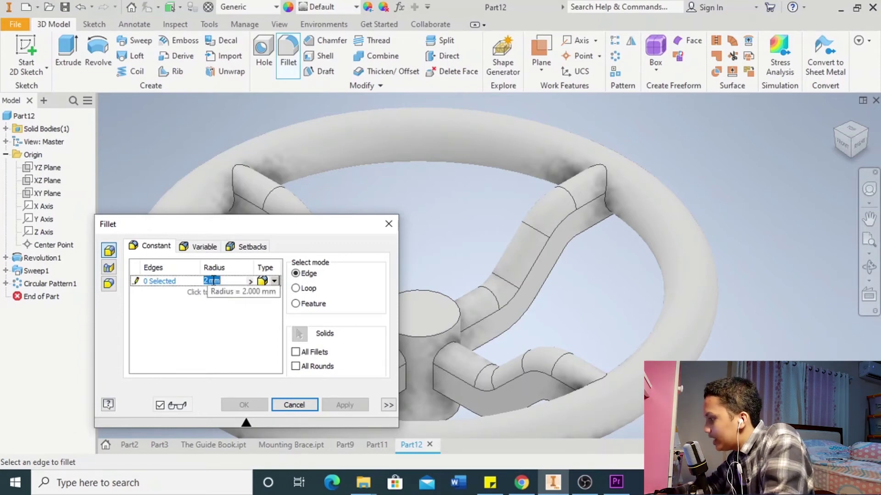
type("3")
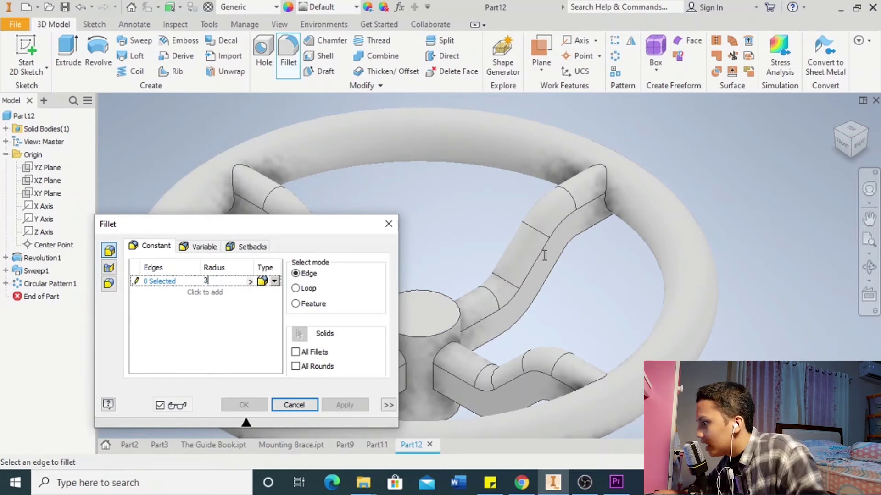
left_click(614, 181)
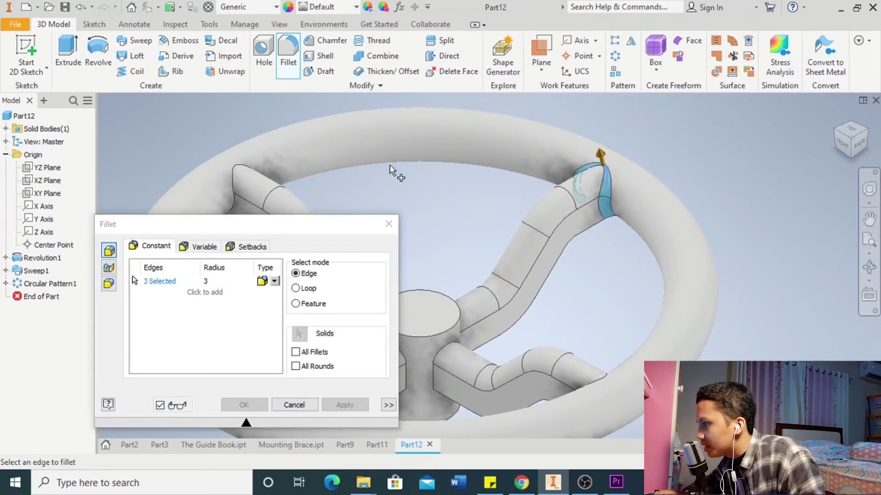
left_click(248, 171)
left_click_drag(270, 231, 839, 122)
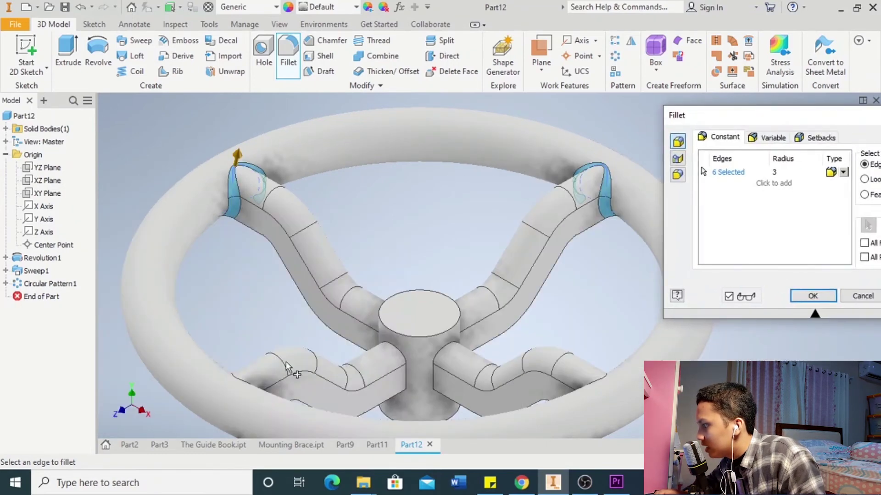
left_click(247, 387)
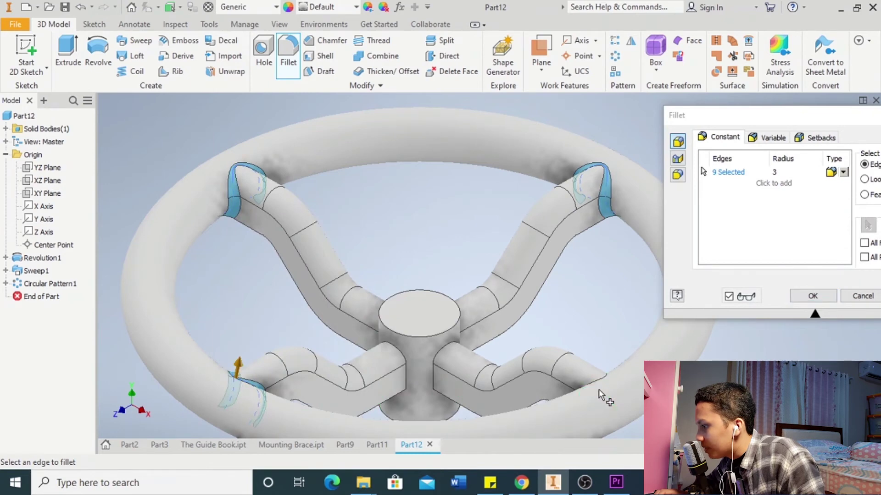
left_click_drag(803, 120, 719, 130)
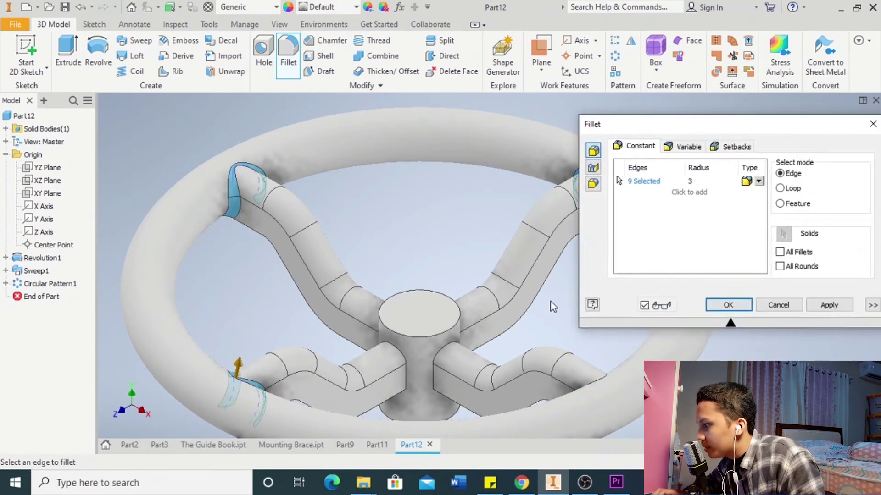
left_click(606, 387)
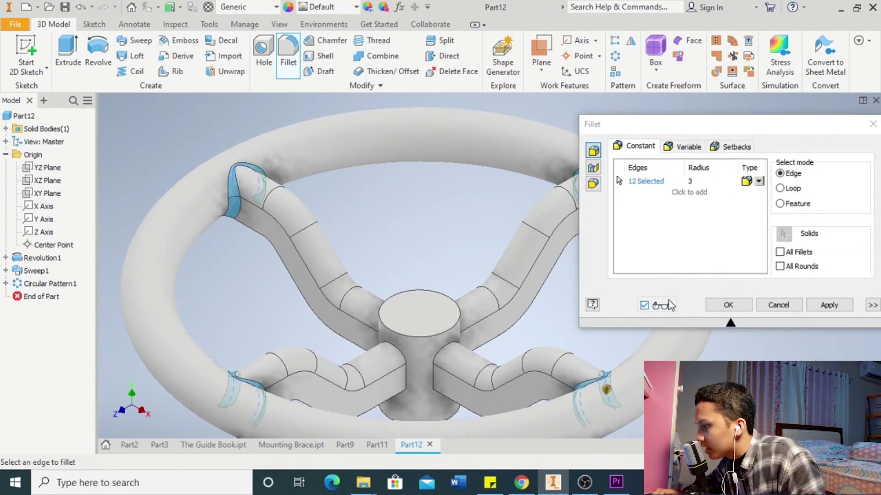
left_click_drag(770, 136, 545, 143)
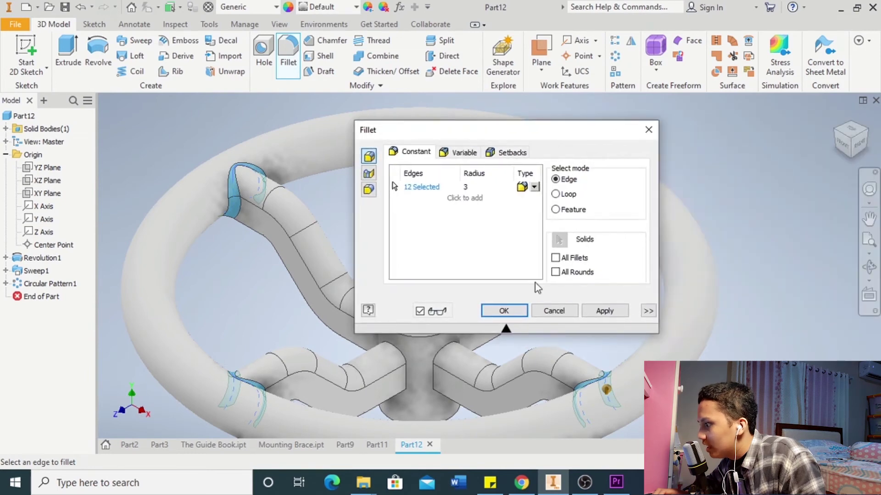
left_click(506, 309)
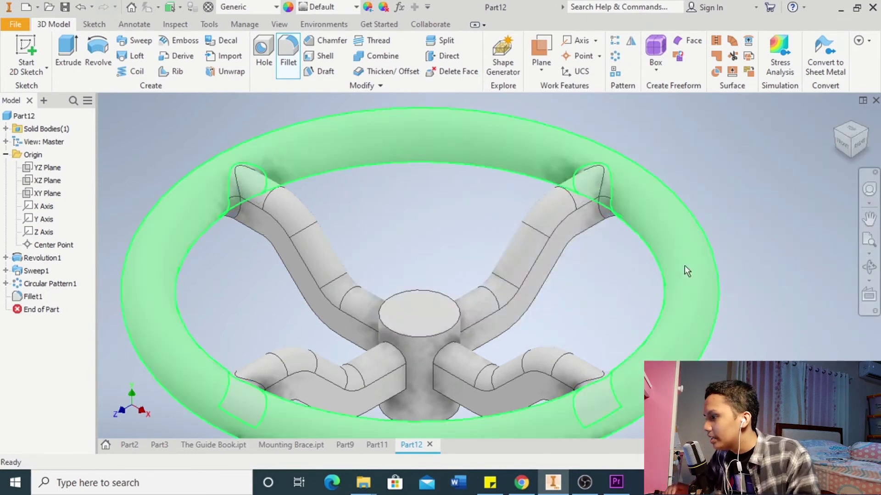
scroll(781, 276, "down", 5)
scroll(781, 276, "up", 5)
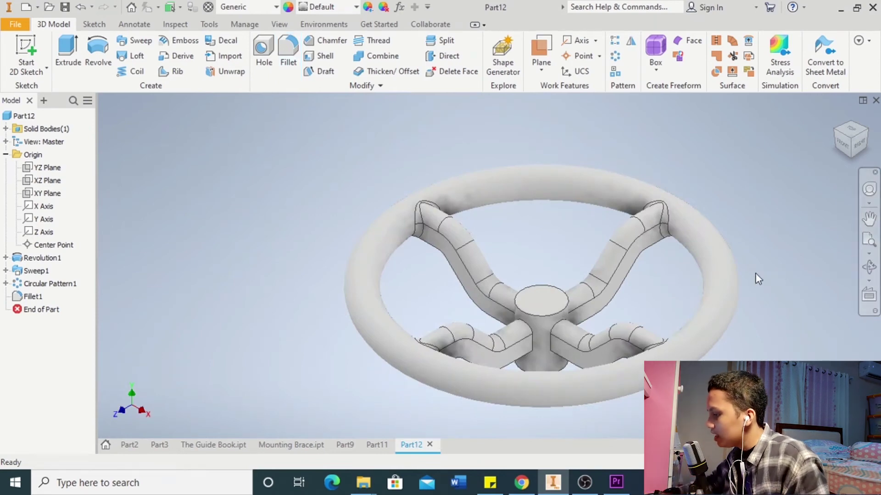
Step: Fillet the top circular edge of the hub with a 5 mm radius
key("f")
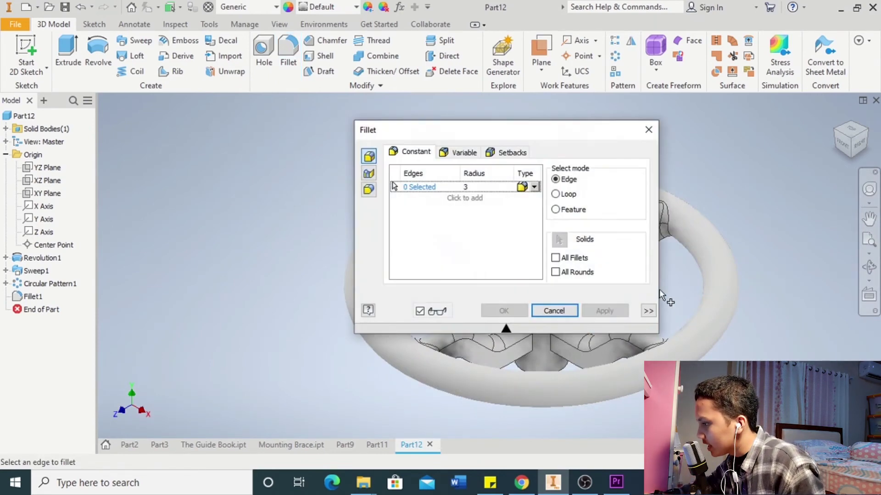
left_click_drag(508, 138, 200, 178)
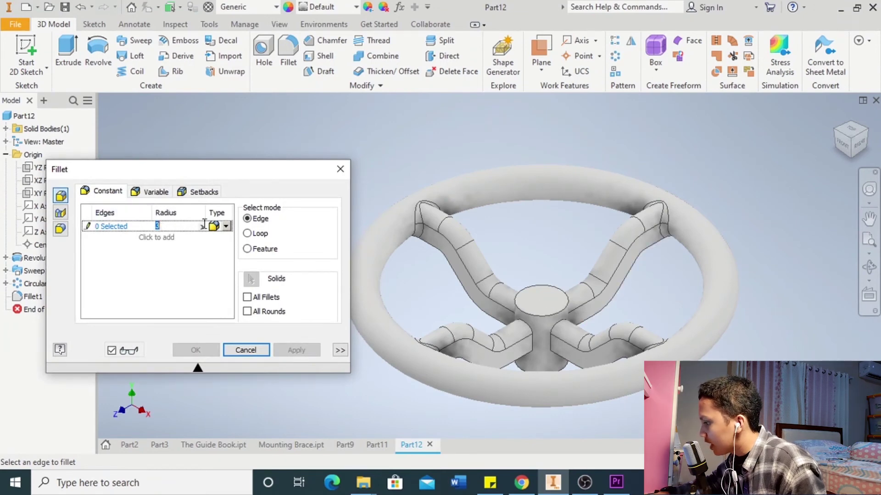
type("5")
left_click(549, 317)
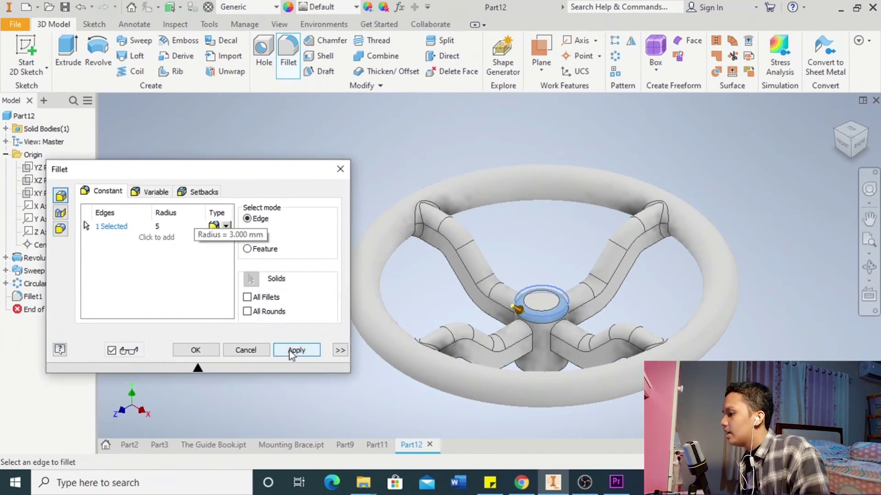
left_click(296, 350)
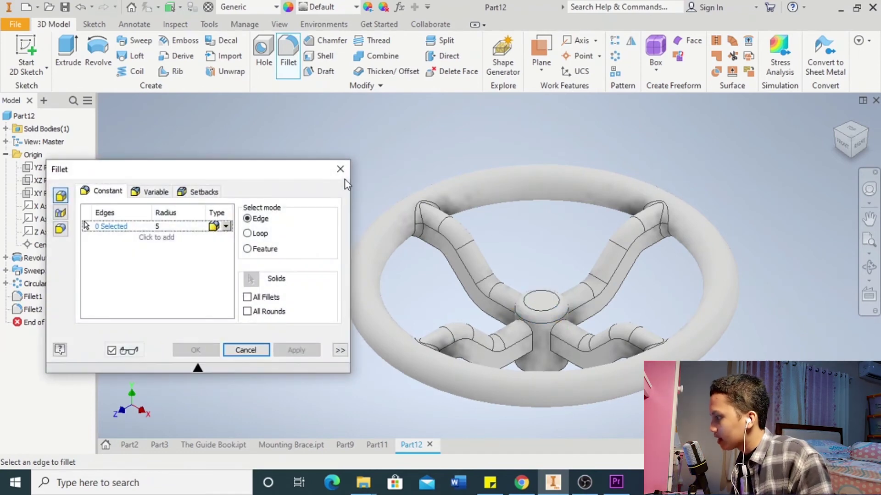
left_click(340, 169)
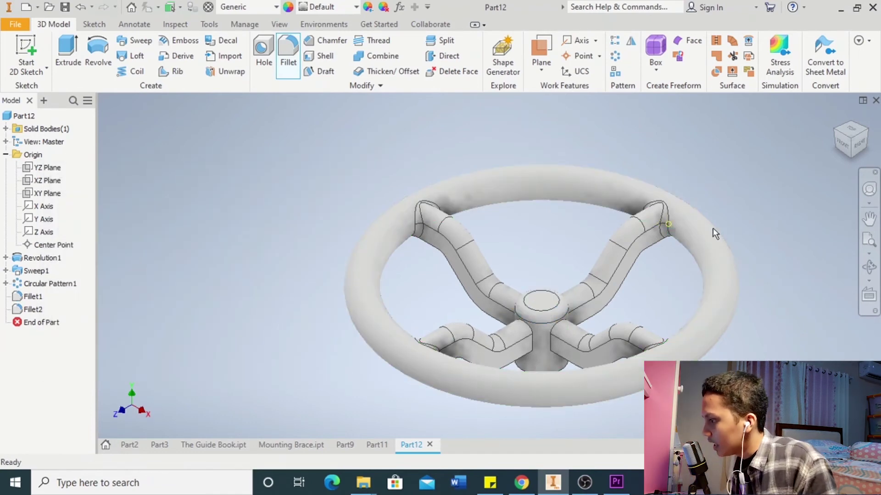
Step: Start a sketch on the hub's top face and draw a 15 mm diameter circle centred on the origin
scroll(744, 249, "down", 3)
scroll(739, 248, "up", 9)
scroll(389, 337, "down", 6)
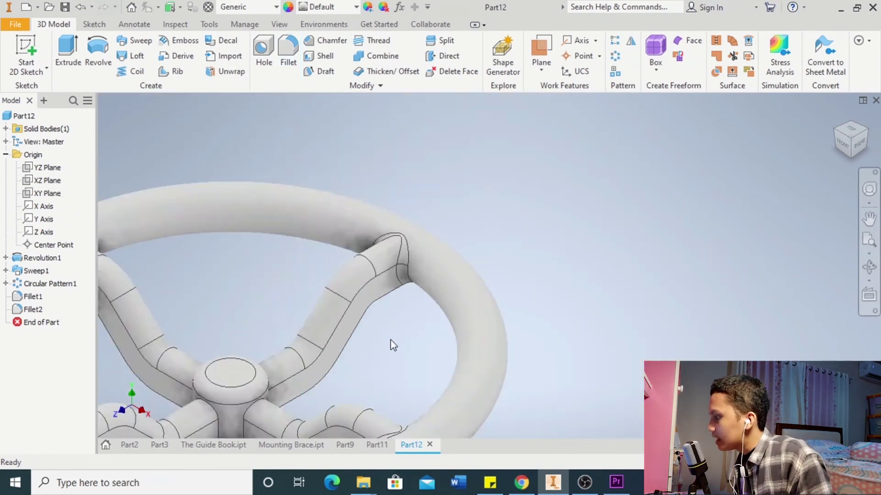
middle_click_drag(390, 340, 555, 331)
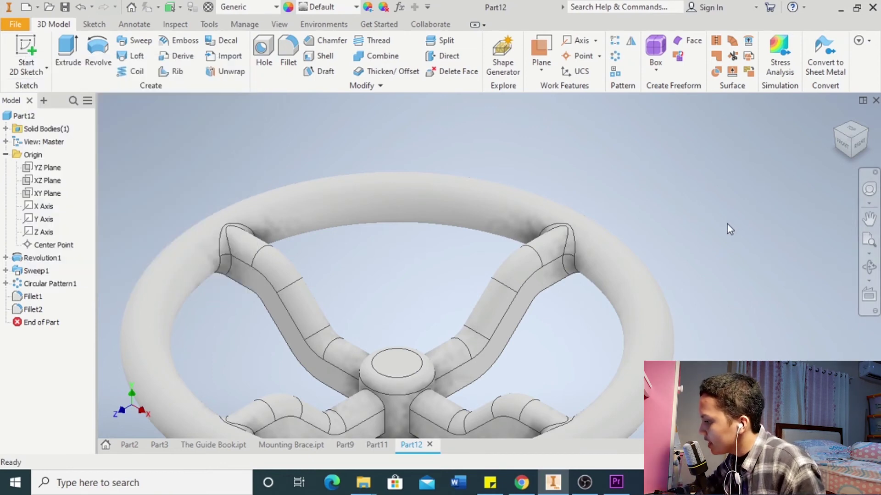
key("s")
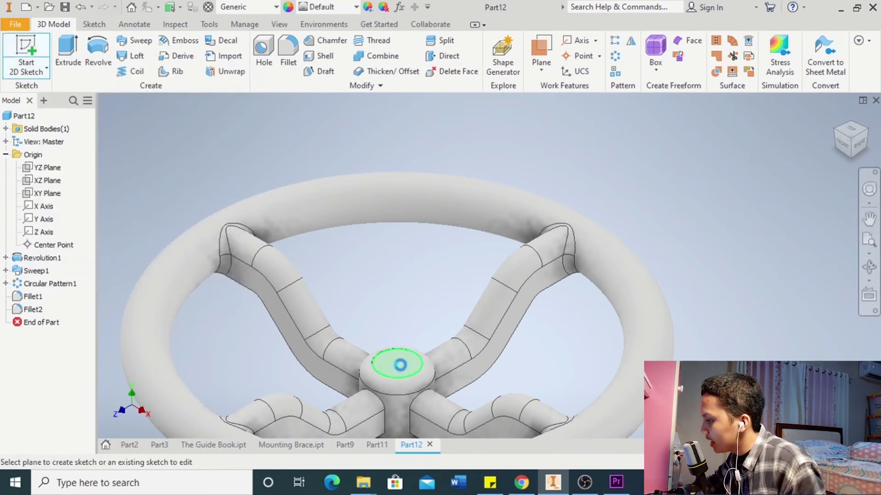
left_click(399, 364)
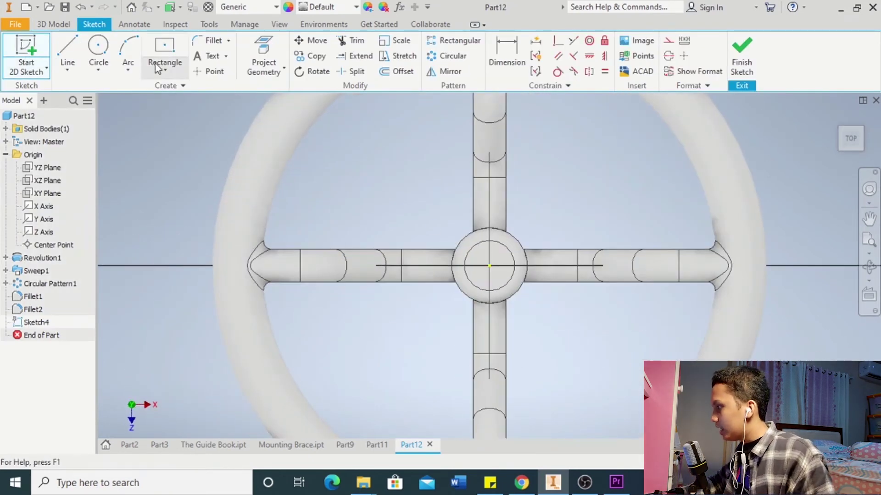
left_click(114, 59)
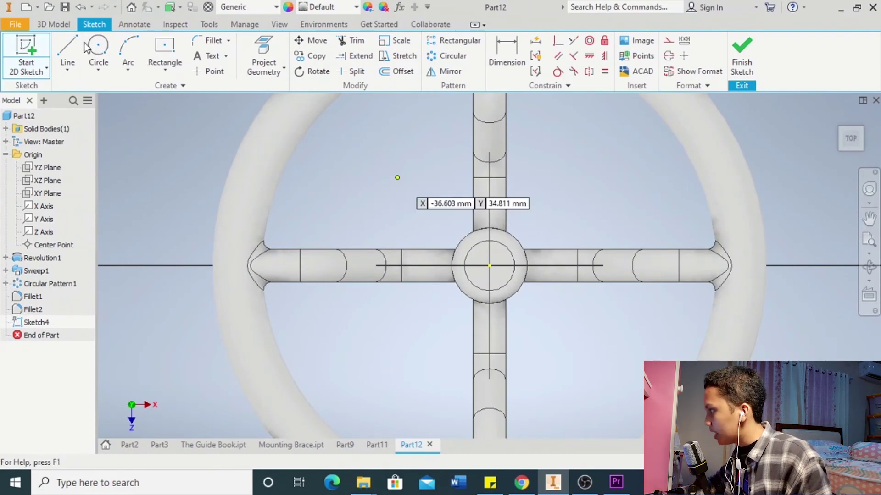
left_click(489, 265)
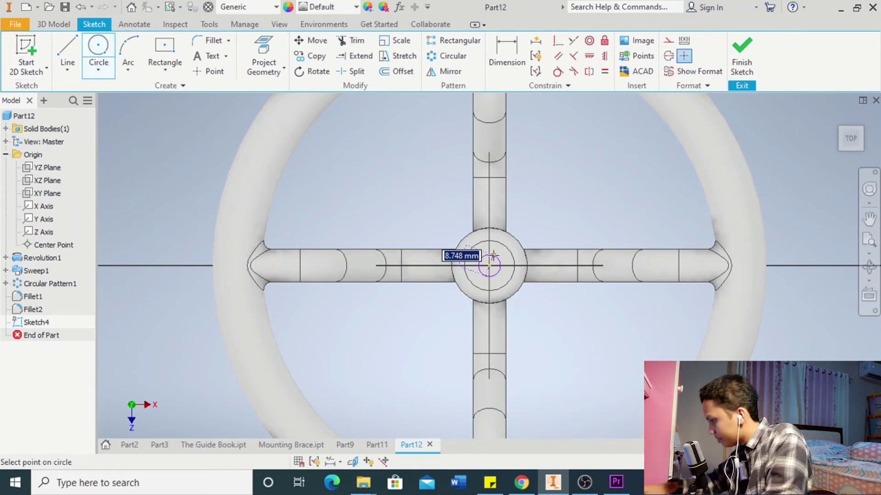
type("15")
key("Return")
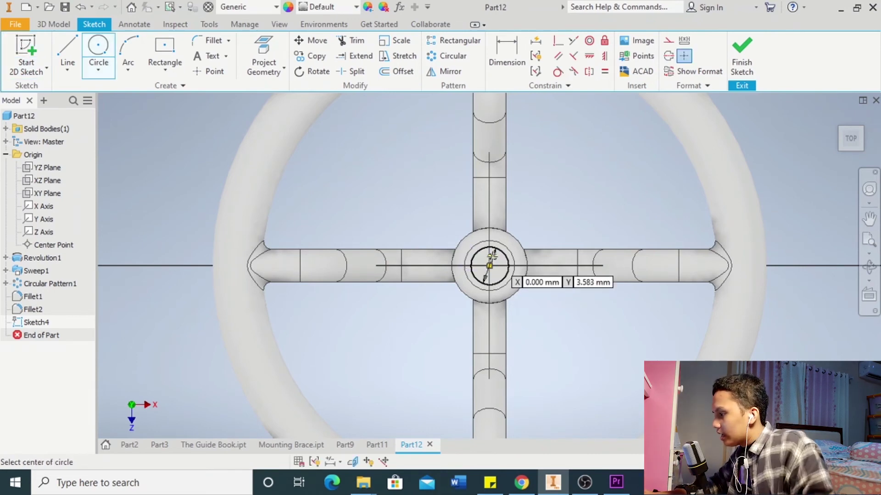
right_click(538, 318)
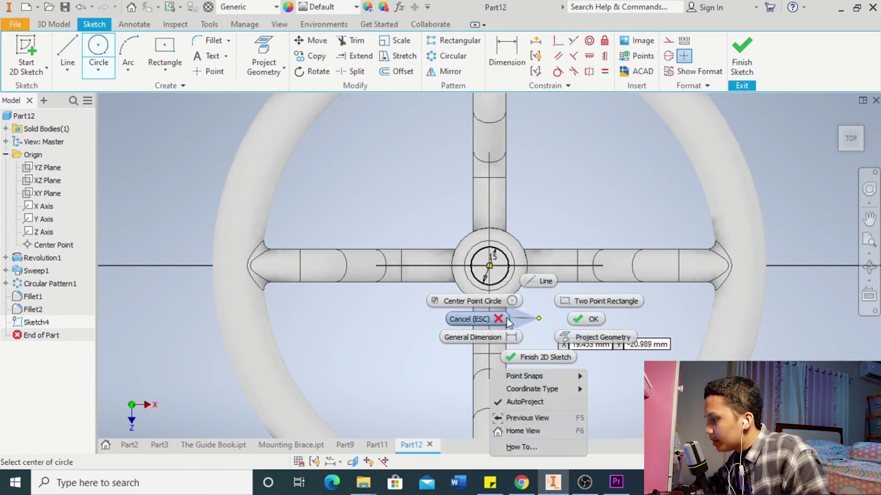
left_click(587, 319)
Step: Draw a horizontal chord about 9.6 mm long across the upper part of the 15 mm circle
scroll(532, 305, "down", 3)
scroll(533, 307, "down", 4)
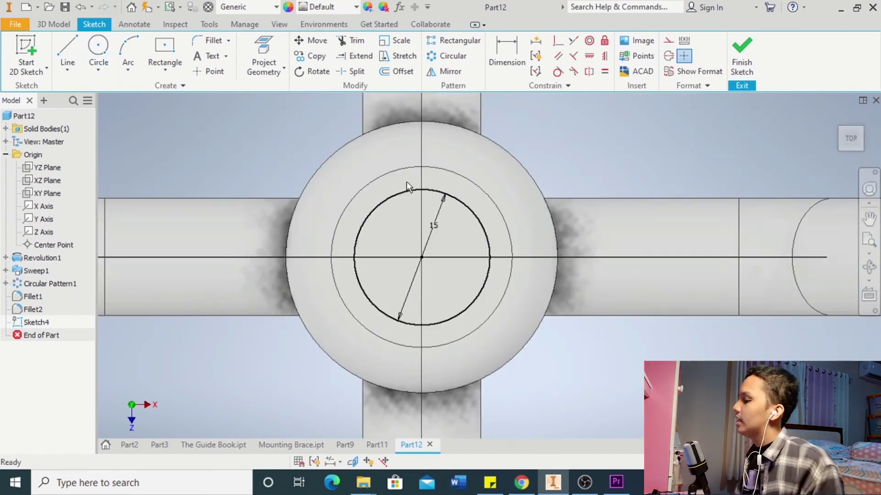
left_click(67, 51)
left_click(379, 204)
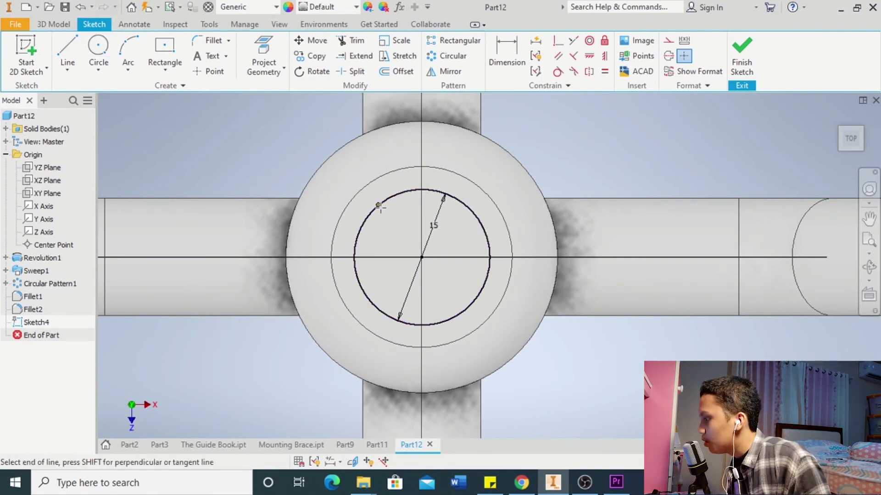
left_click(465, 205)
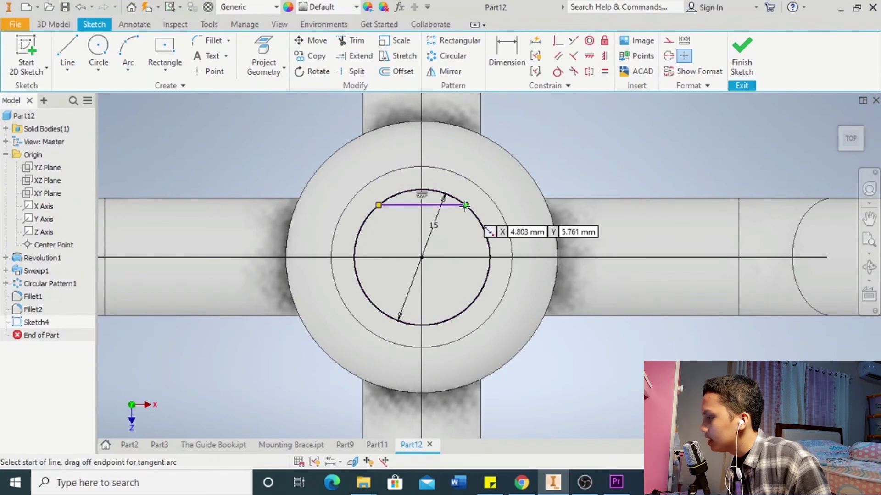
right_click(600, 349)
left_click(641, 350)
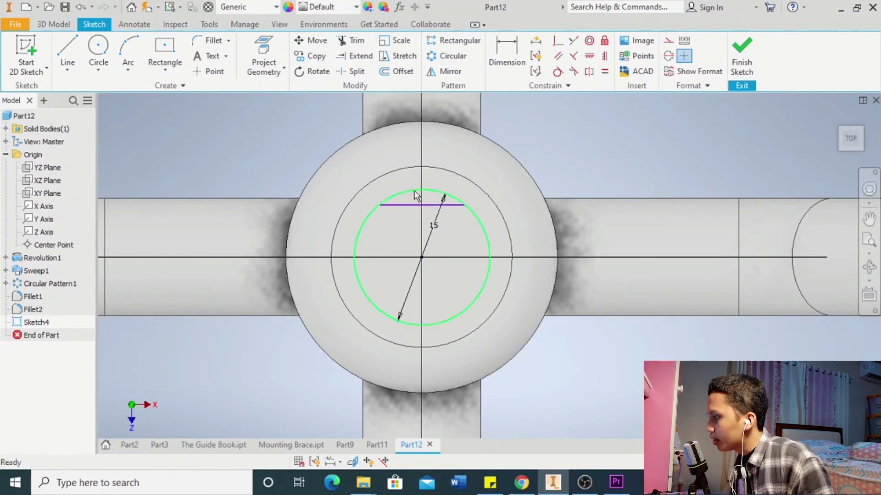
left_click(508, 54)
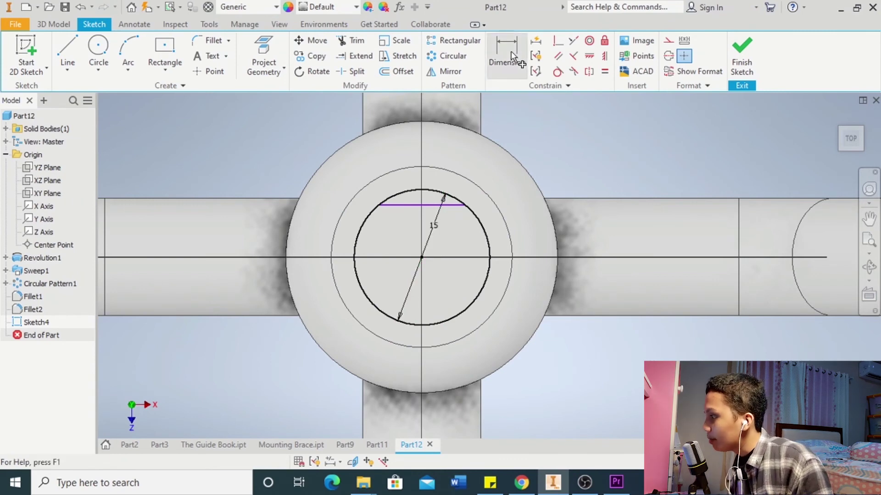
left_click(432, 206)
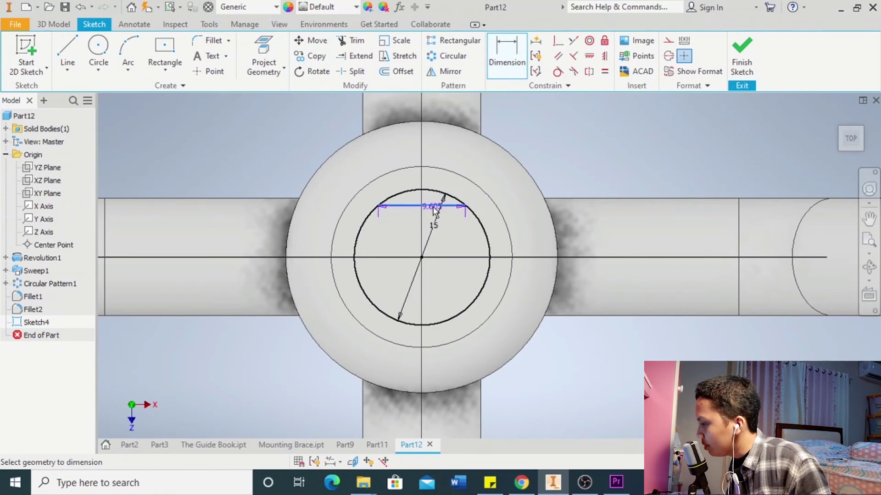
left_click(421, 257)
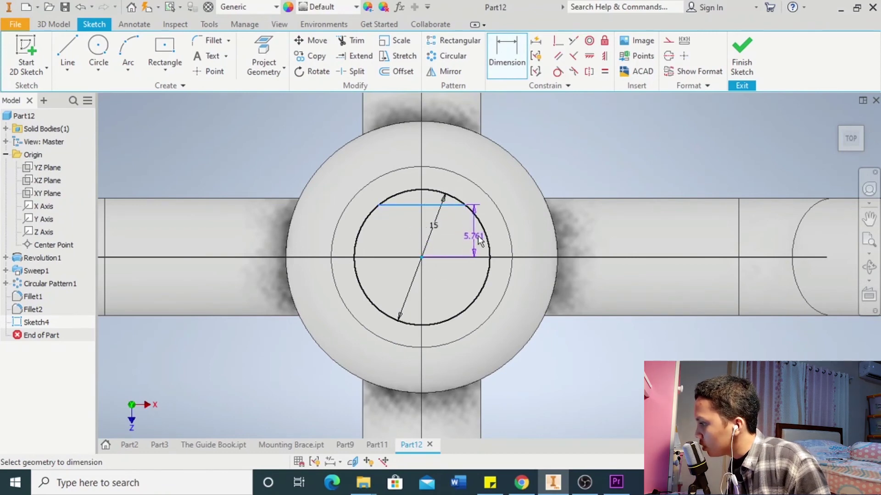
left_click(506, 233)
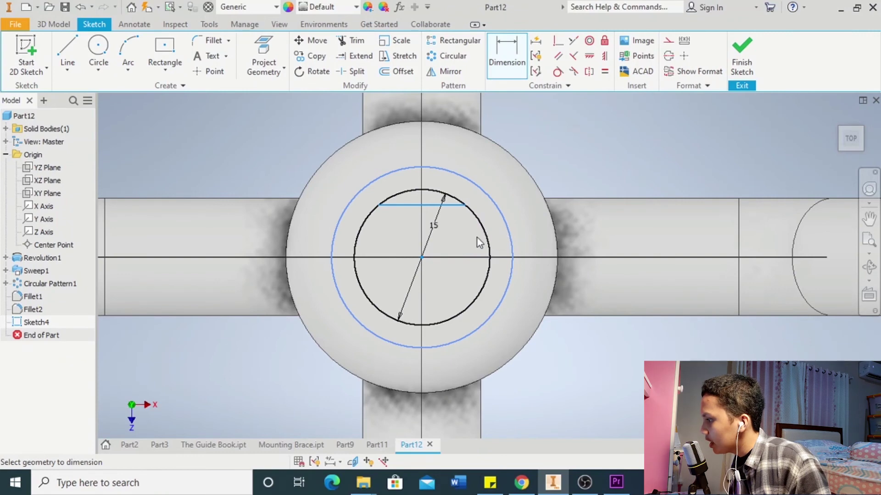
Step: Dimension the horizontal chord 6 mm from the circle's centre
left_click(506, 56)
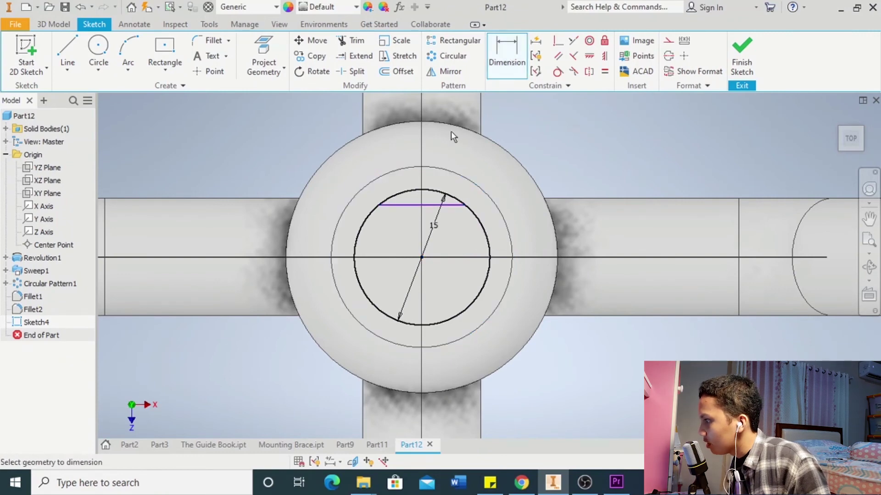
left_click(433, 204)
left_click(422, 258)
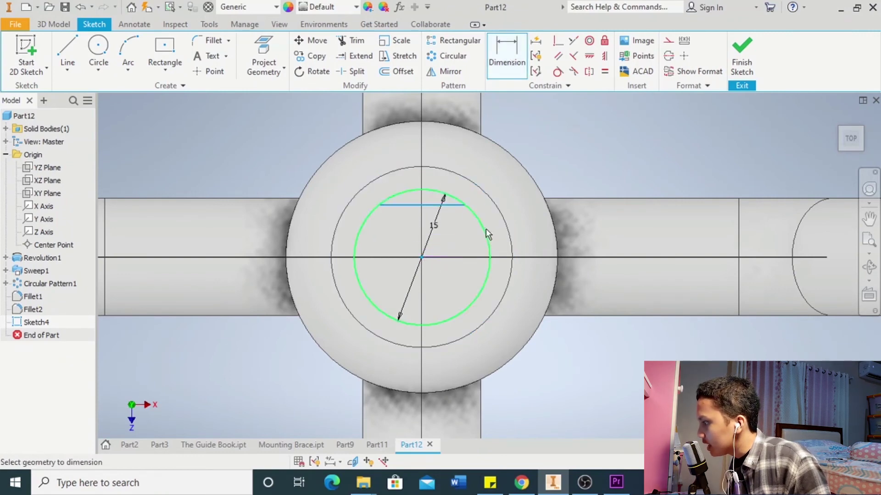
left_click(499, 231)
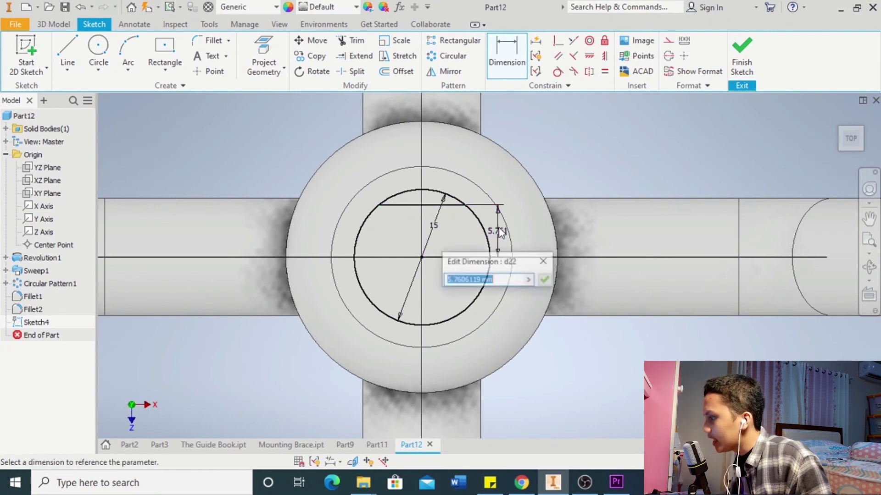
type("6")
key("Return")
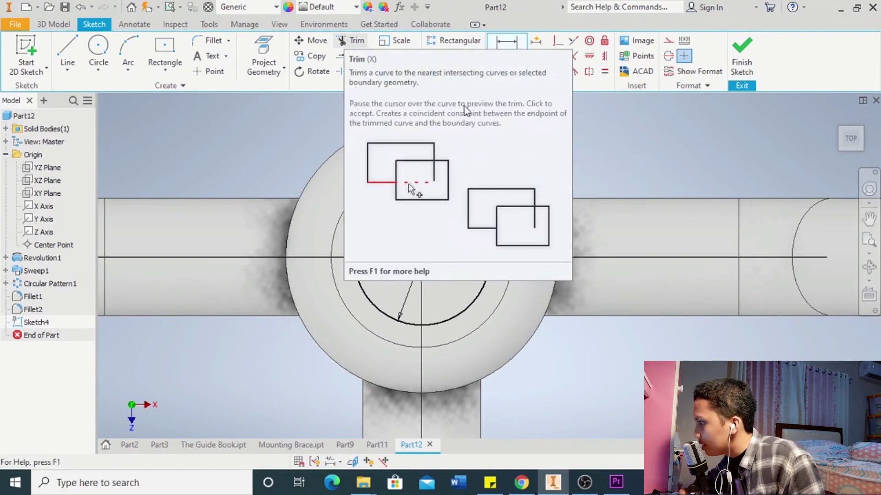
Step: Trim the circle's arc above the chord to leave a D-shaped profile
left_click(365, 44)
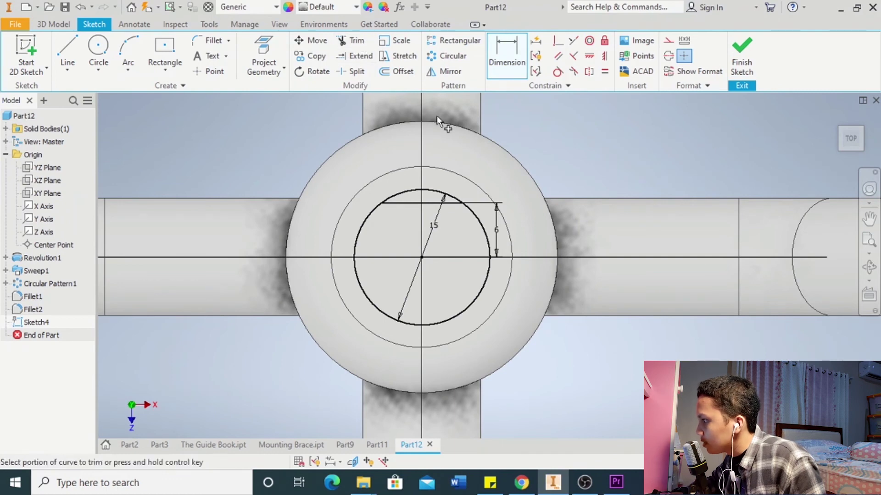
left_click(354, 43)
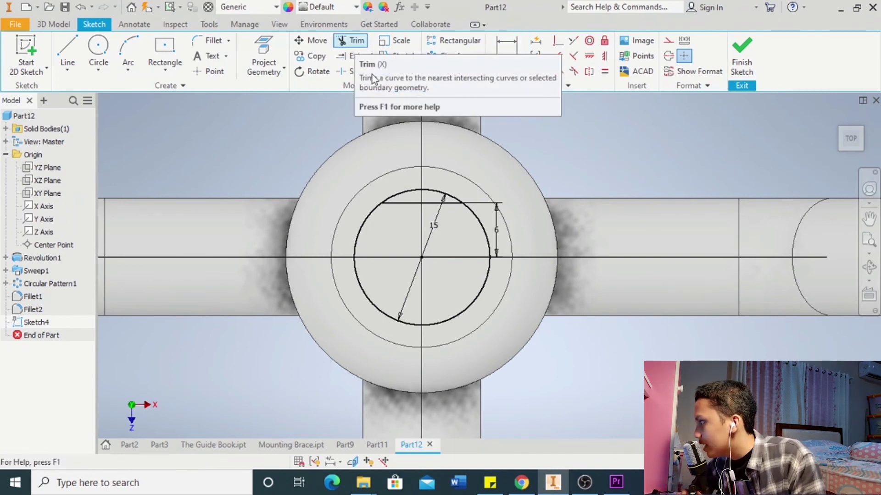
left_click(449, 196)
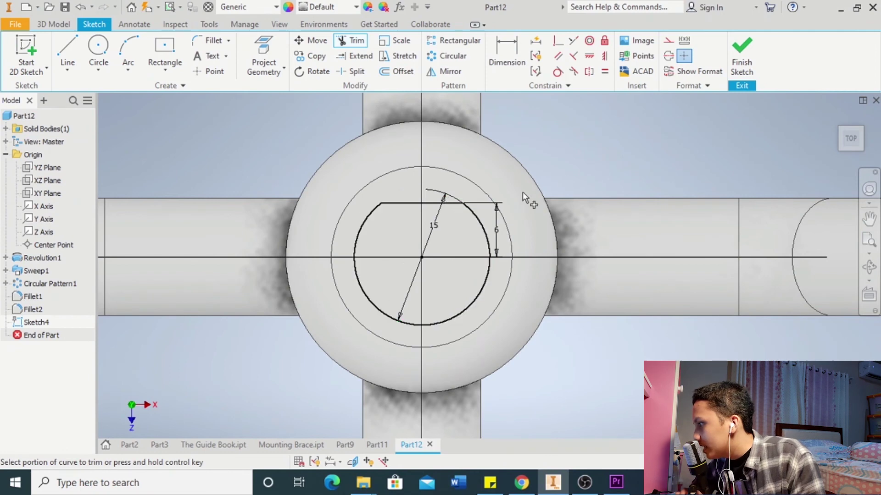
Step: Extrude the D-shaped profile downward as a cut through all of the hub
scroll(647, 145, "down", 4)
scroll(631, 156, "up", 3)
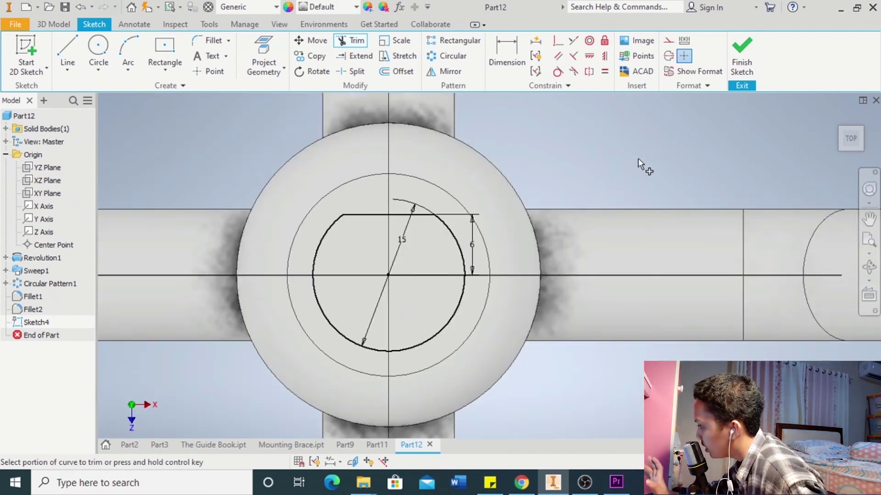
left_click(53, 24)
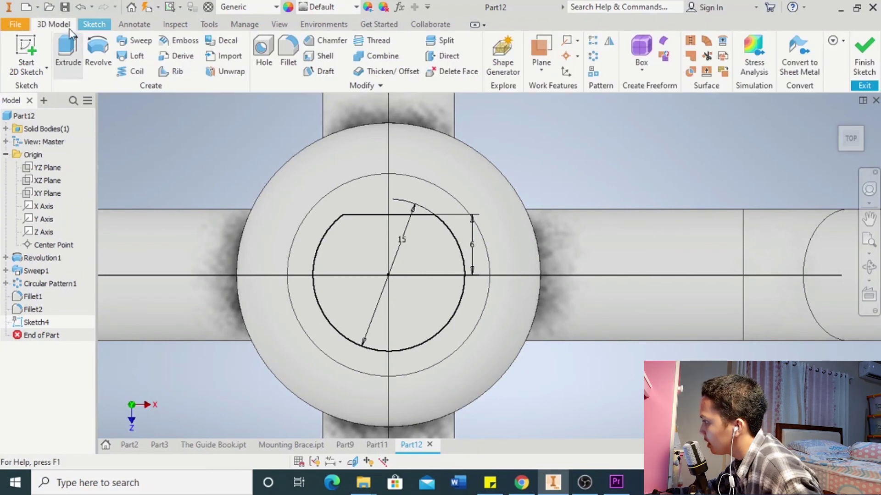
left_click(69, 51)
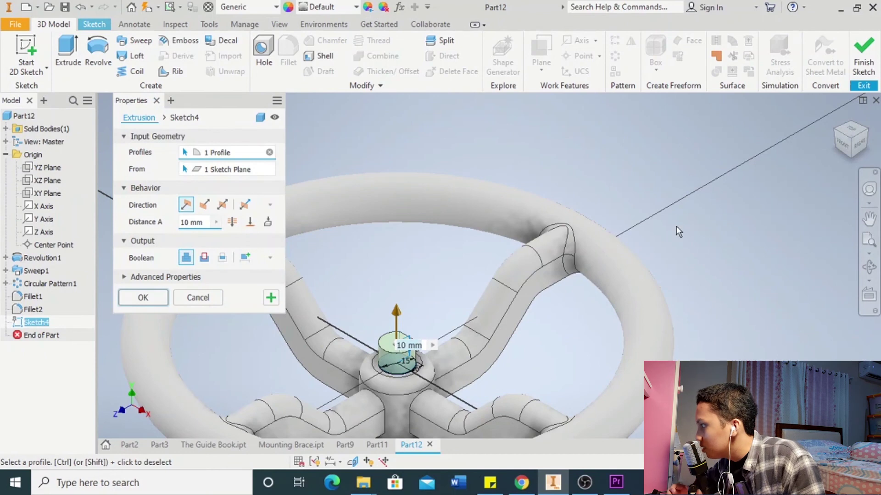
middle_click_drag(676, 227, 743, 179)
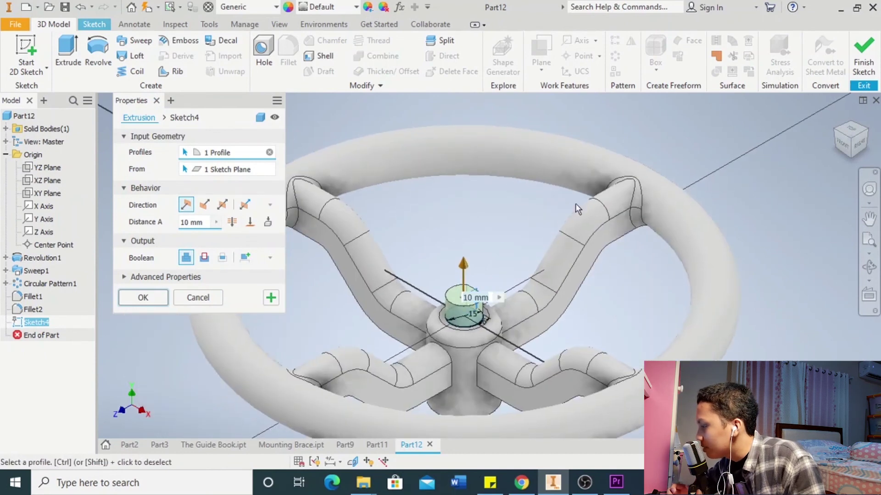
left_click(204, 258)
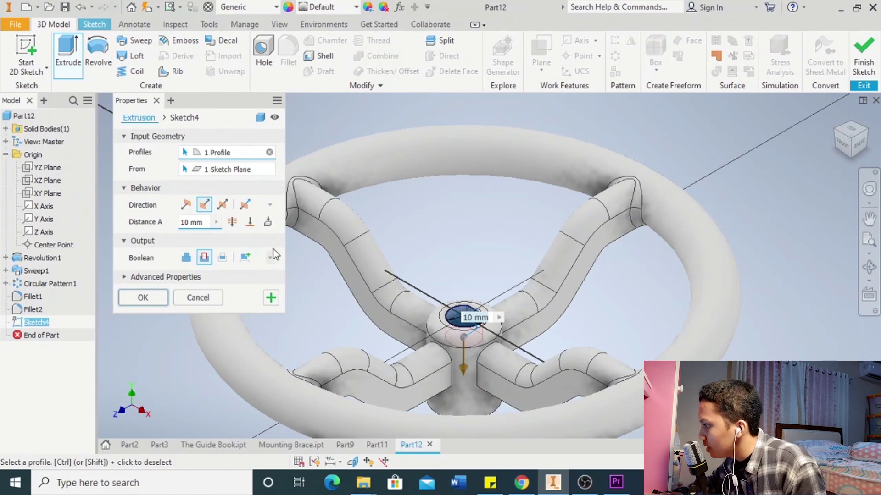
left_click(232, 222)
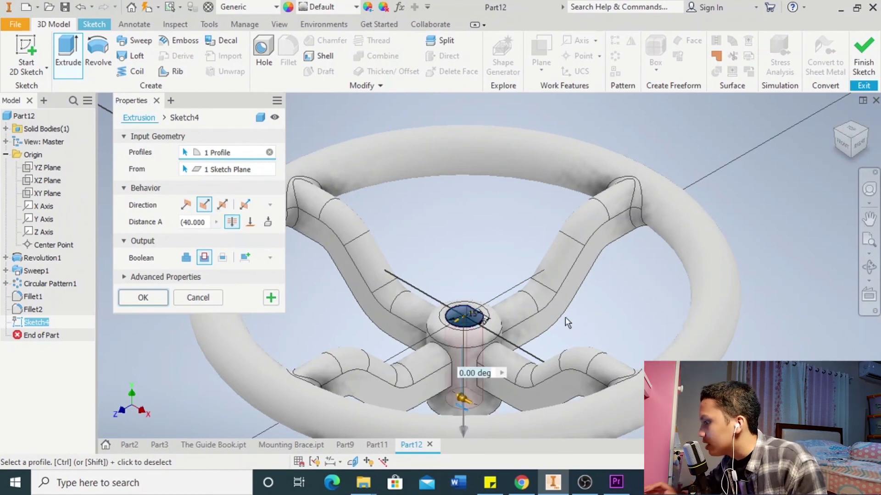
mouse_move(615, 348)
middle_mouse_down("shift")
mouse_move(632, 248)
mouse_move(613, 362)
mouse_move(625, 356)
middle_mouse_up("shift")
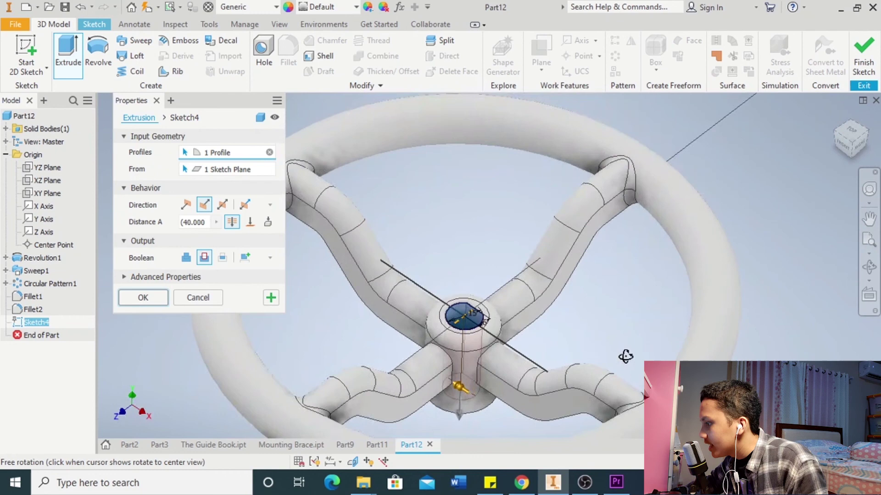
left_click(144, 298)
middle_click_drag(603, 311, 566, 297)
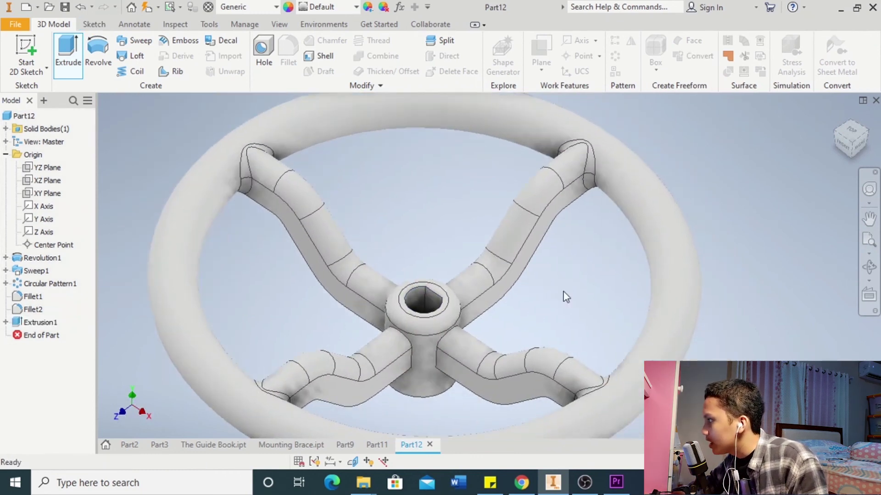
scroll(547, 252, "down", 3)
scroll(552, 254, "up", 5)
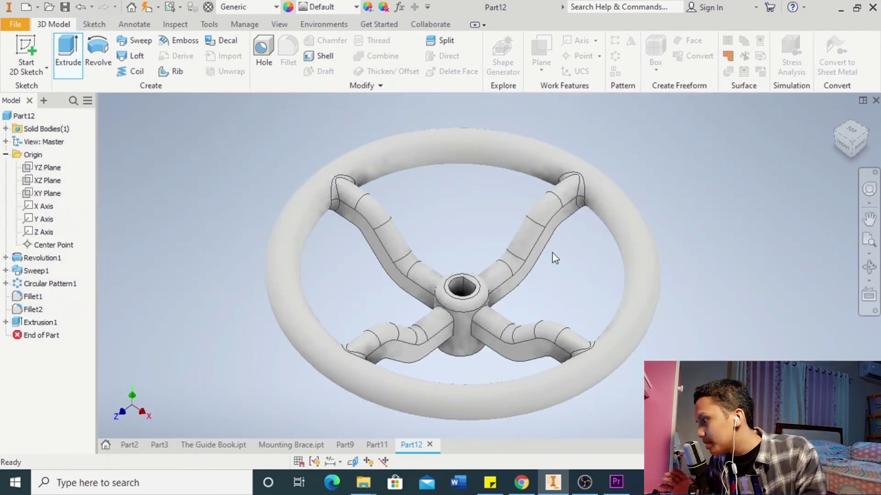
Step: Apply the Gold material from the Inventor Material Library to the steering wheel part and close the material browser
left_click(217, 23)
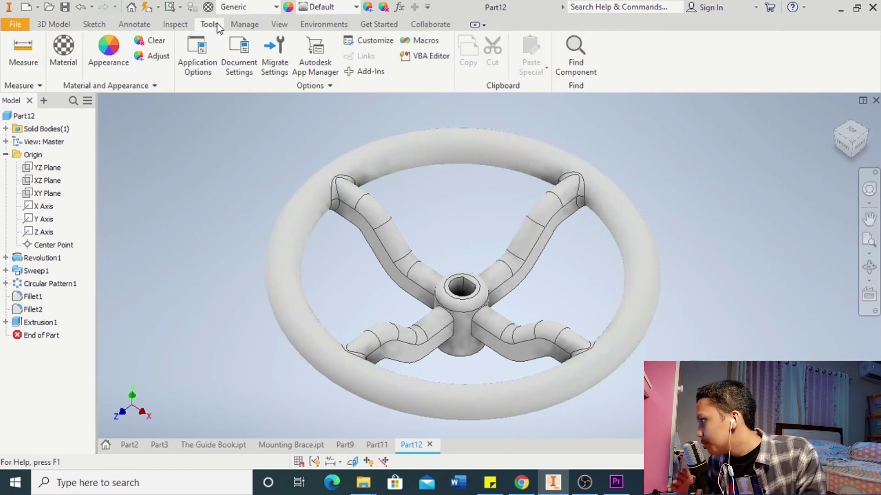
left_click(59, 51)
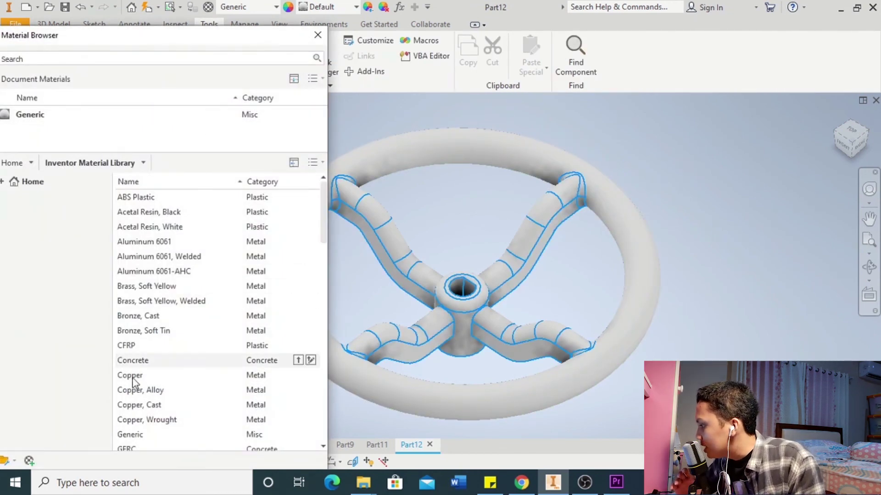
scroll(137, 428, "down", 1)
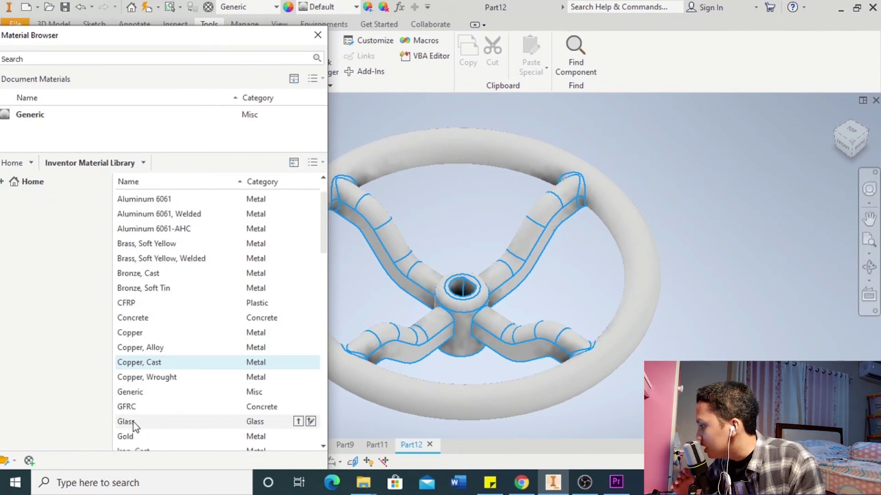
scroll(136, 427, "down", 1)
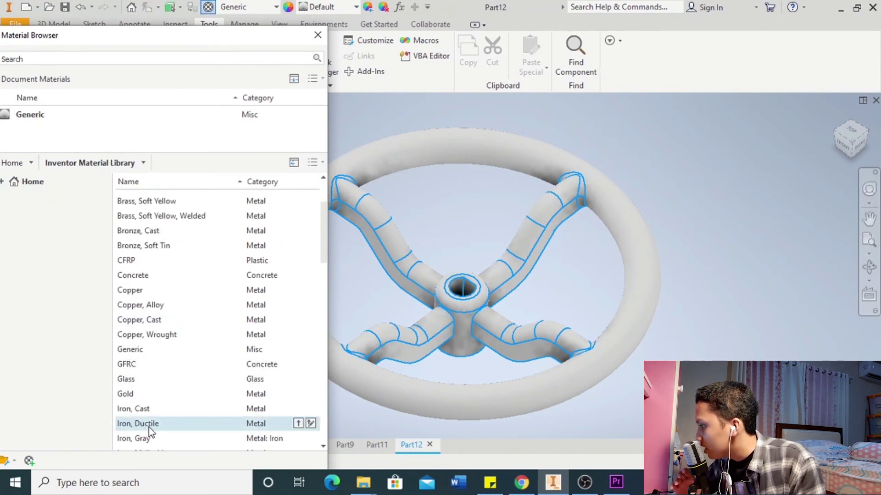
left_click_drag(232, 35, 199, 20)
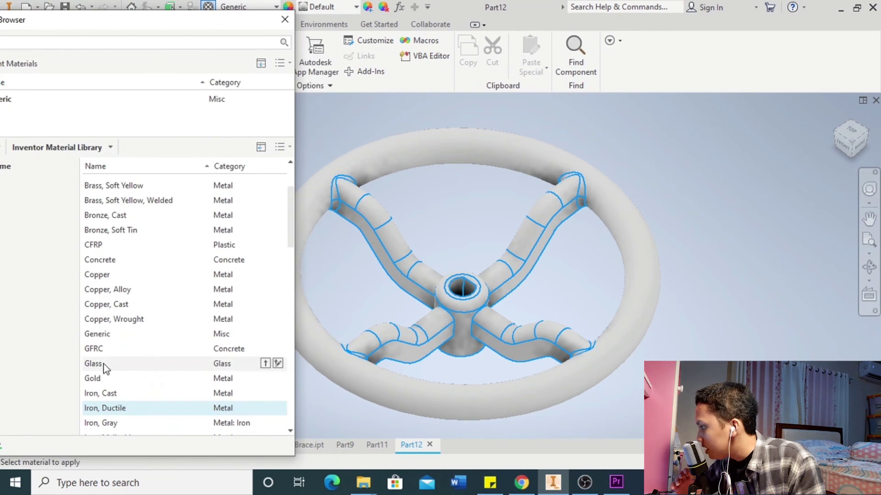
double_click(101, 380)
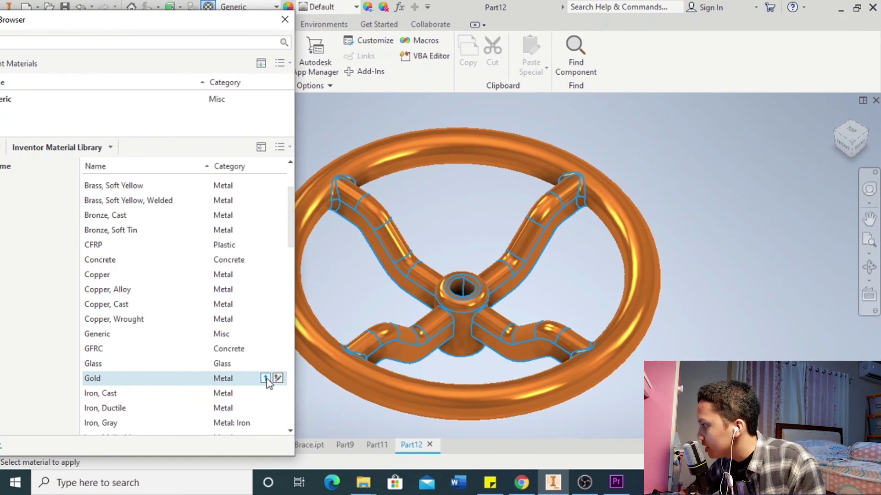
left_click(265, 378)
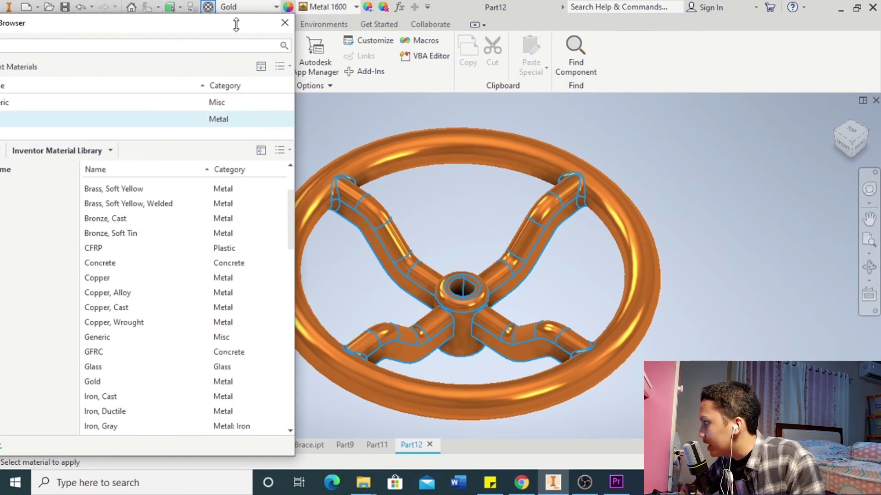
left_click_drag(235, 23, 290, 27)
left_click(343, 25)
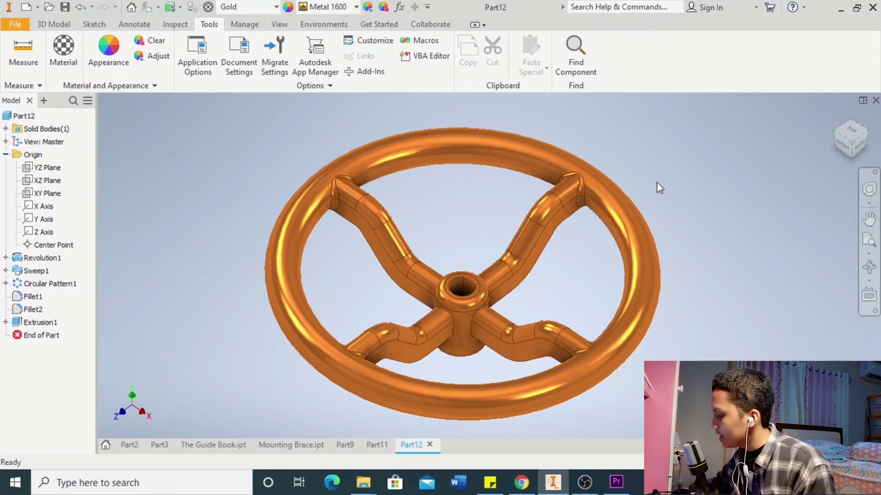
Step: Save the part in the Documents folder under the file name Steering Wheel.ipt
key("ctrl+s")
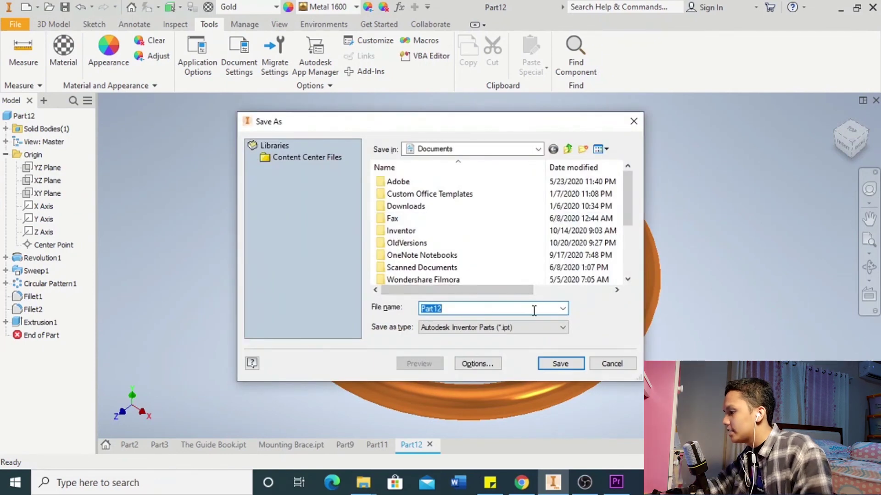
type("Stee")
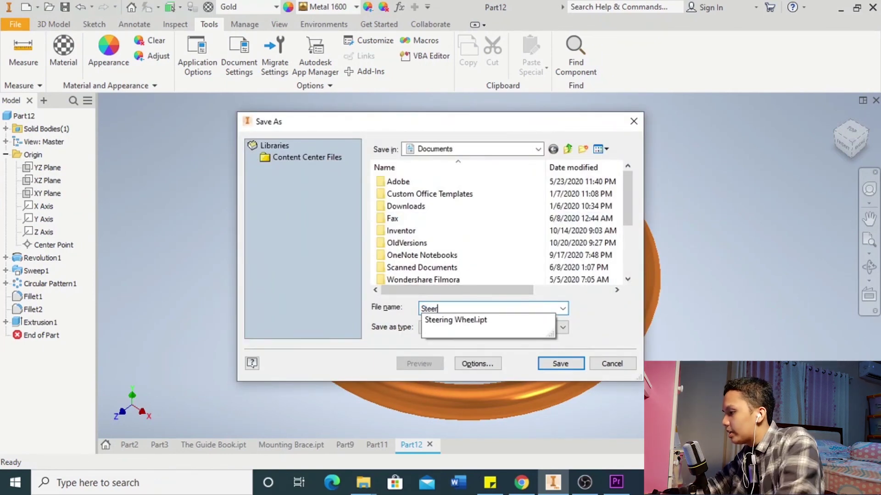
type("r")
key("Down")
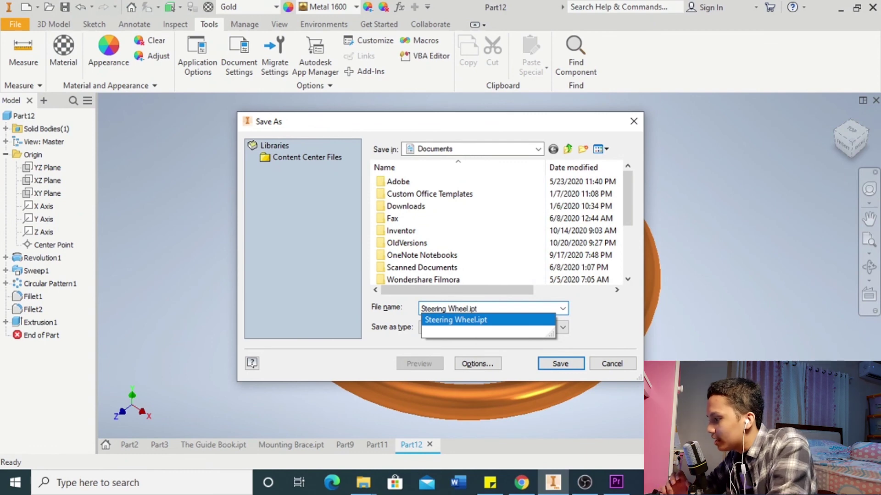
key("Return")
key("Return")
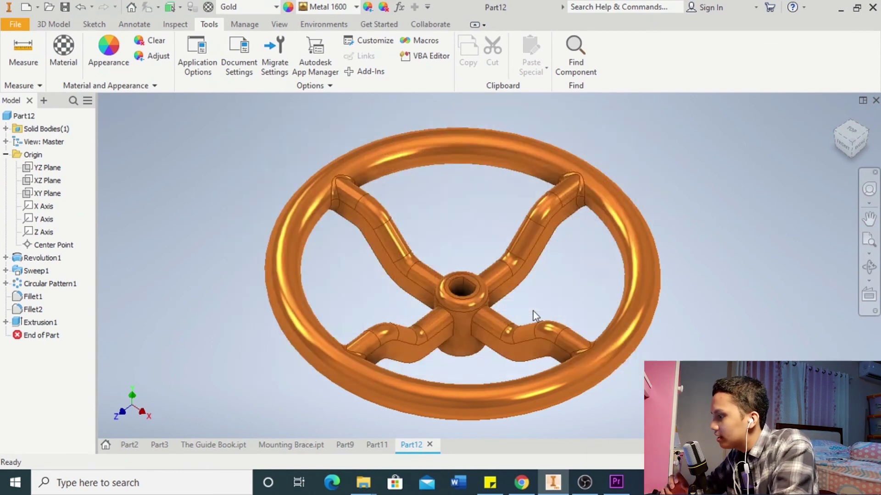